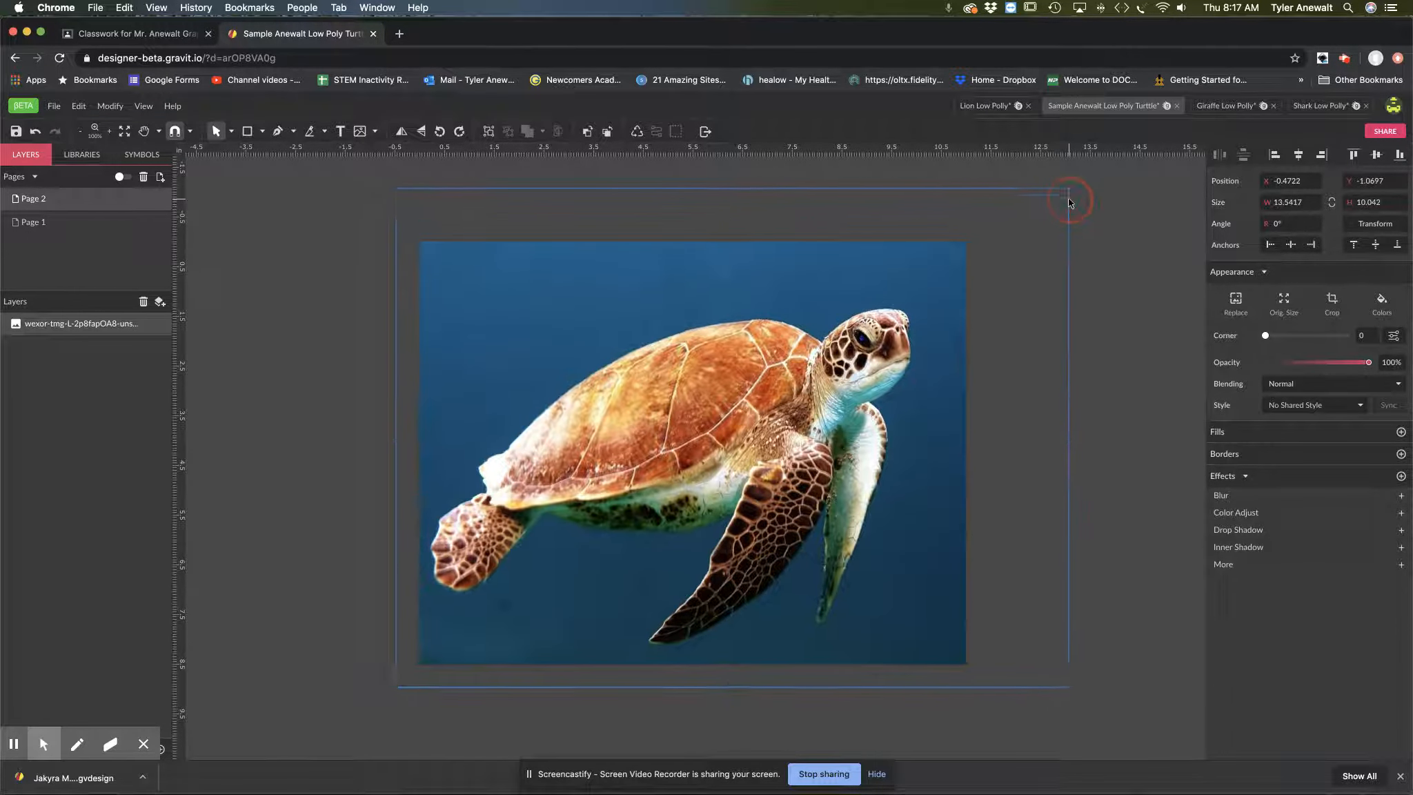
Step: Position the turtle photo over the page at about X -0.54 in, Y -1.13 in and lock its layer
left_click_drag(712, 373, 709, 371)
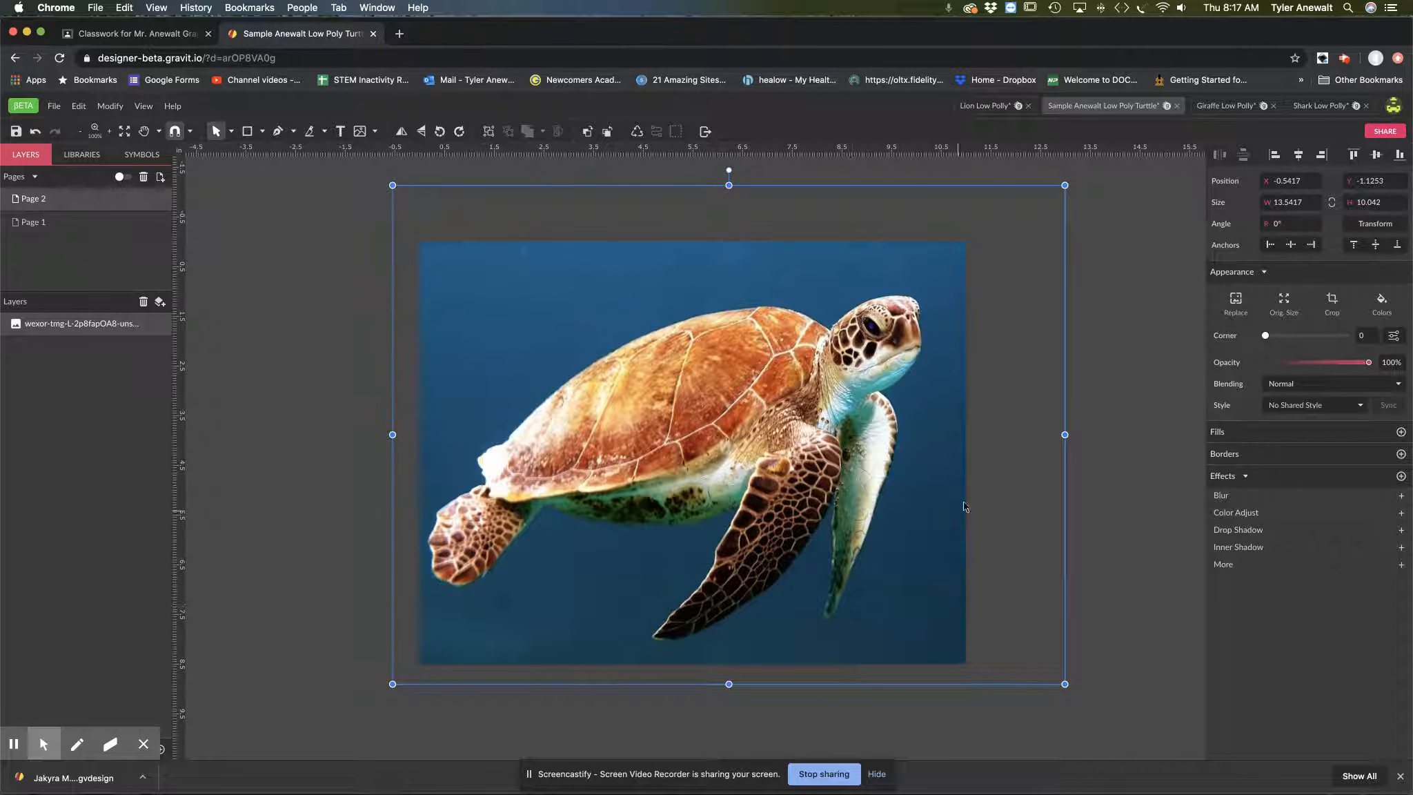
left_click(1113, 487)
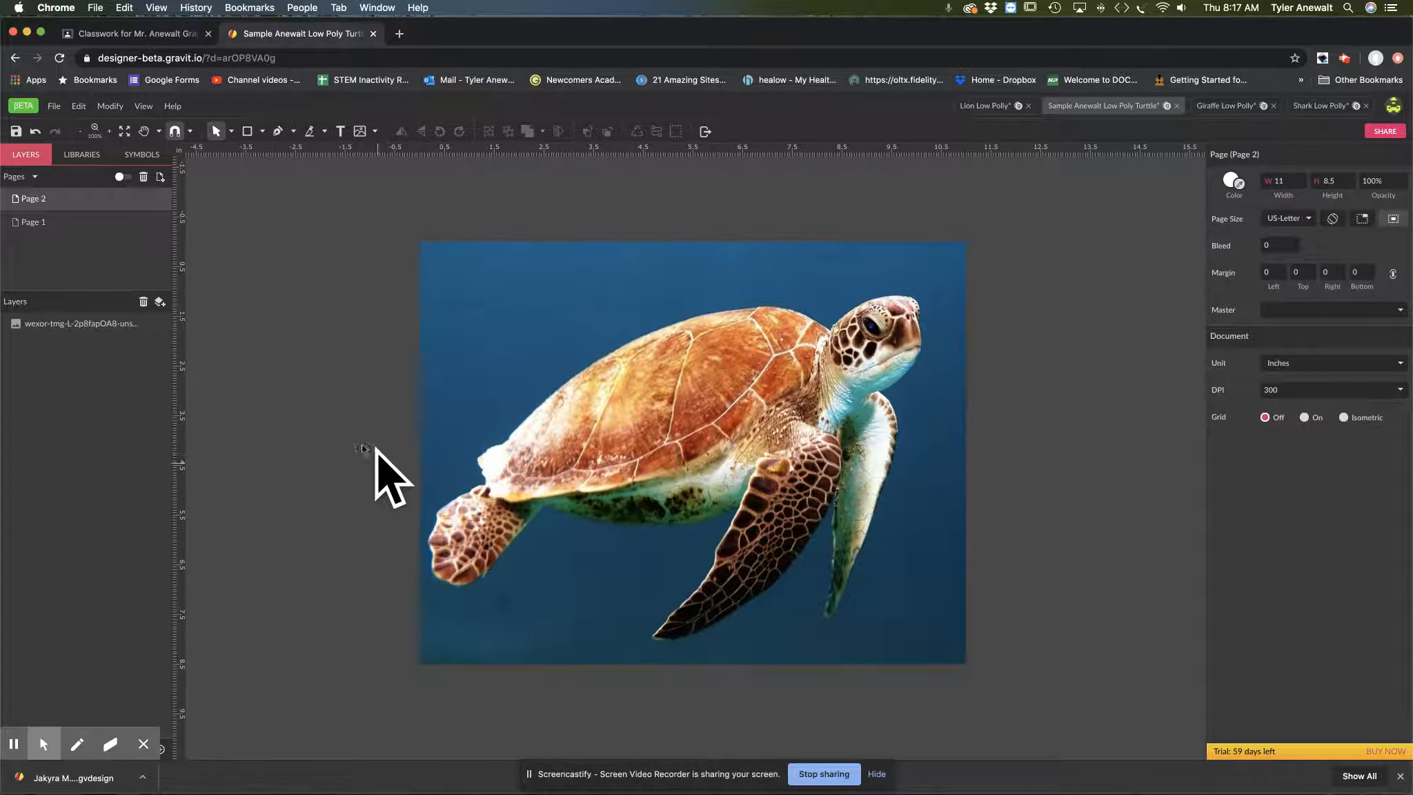
left_click(150, 324)
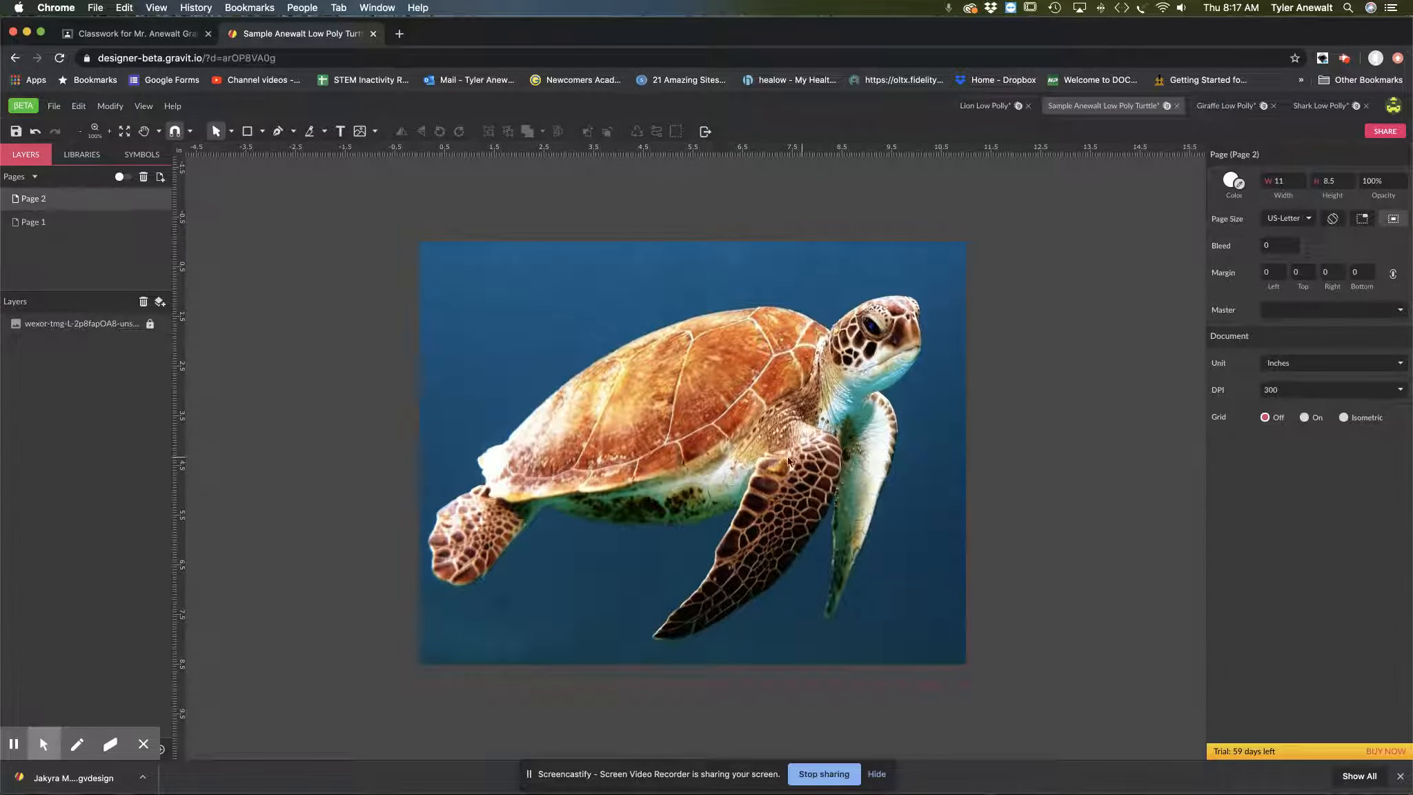
Step: Outline the light strip along the shell's top edge as a closed five-point straight path, about 1.91 × 0.54 in
key("h")
key("space")
left_click(696, 435)
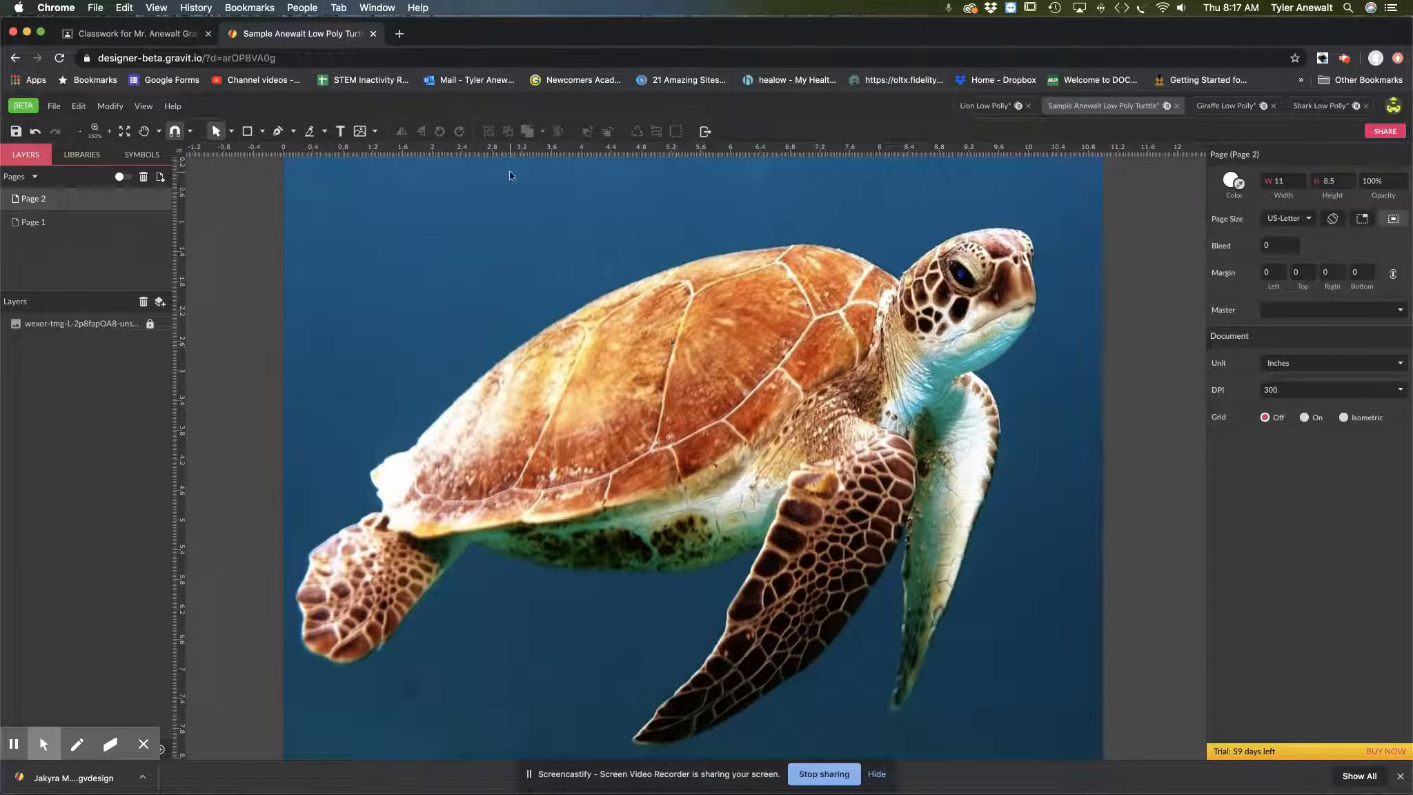
left_click(279, 132)
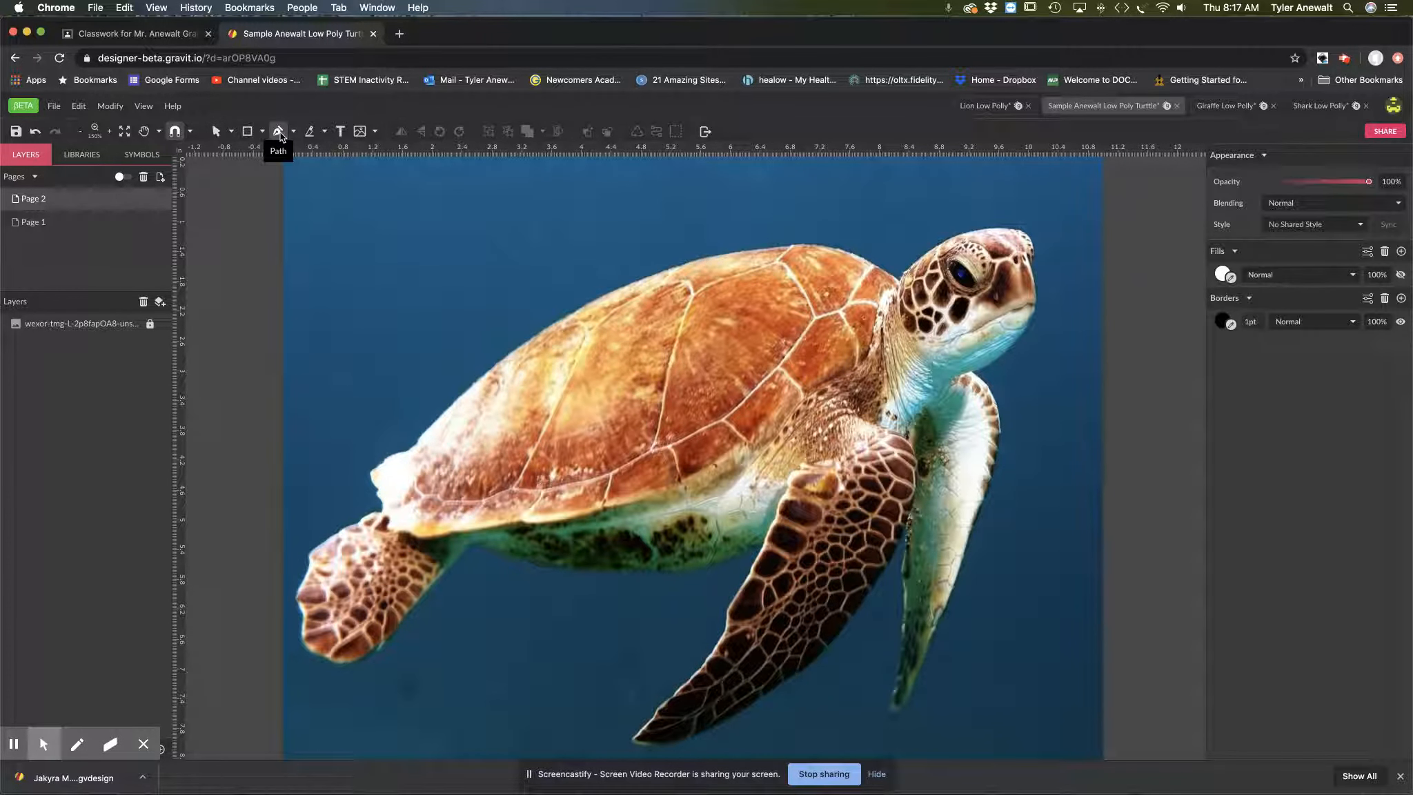
left_click(741, 252)
left_click(646, 277)
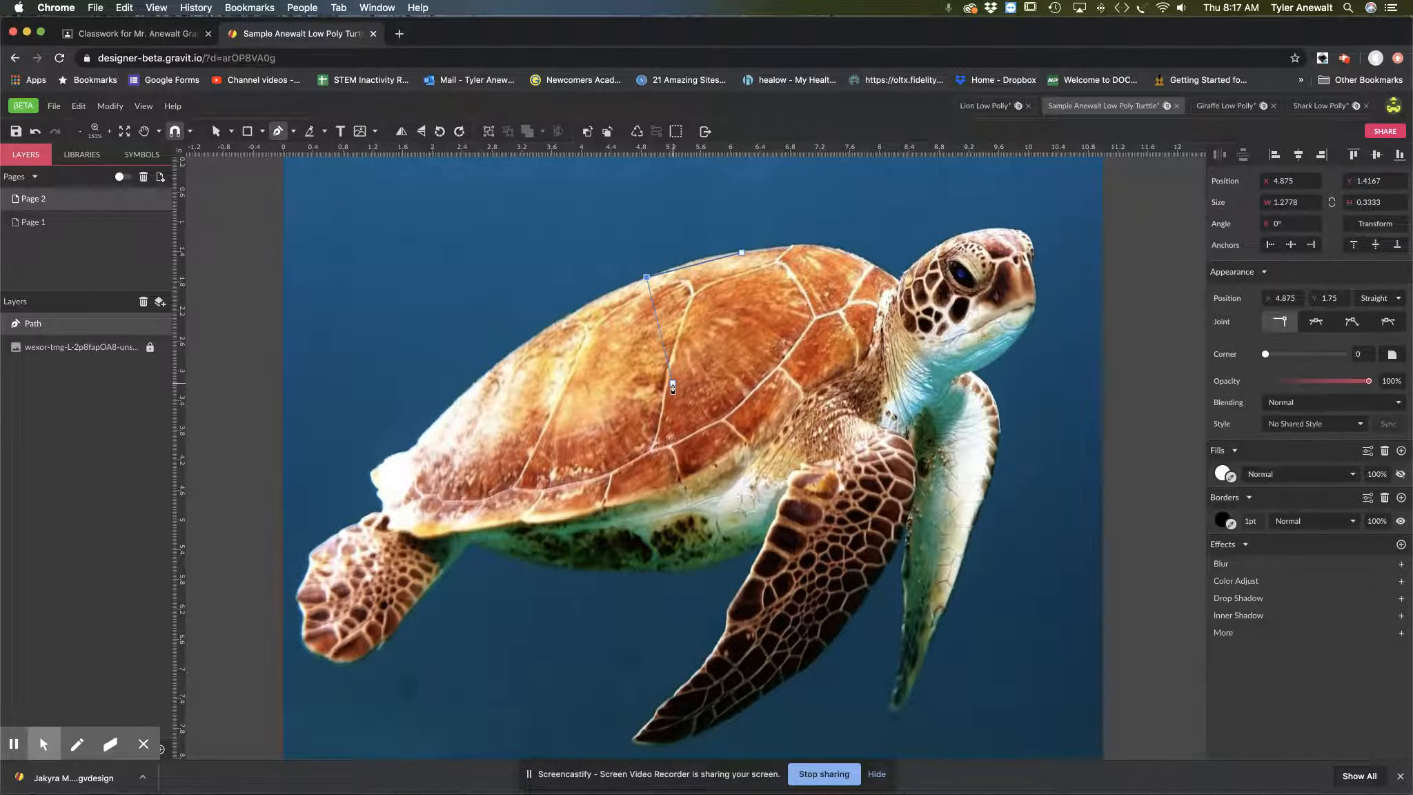
left_click(697, 287)
left_click_drag(766, 267, 786, 252)
left_click(787, 247)
left_click(741, 253)
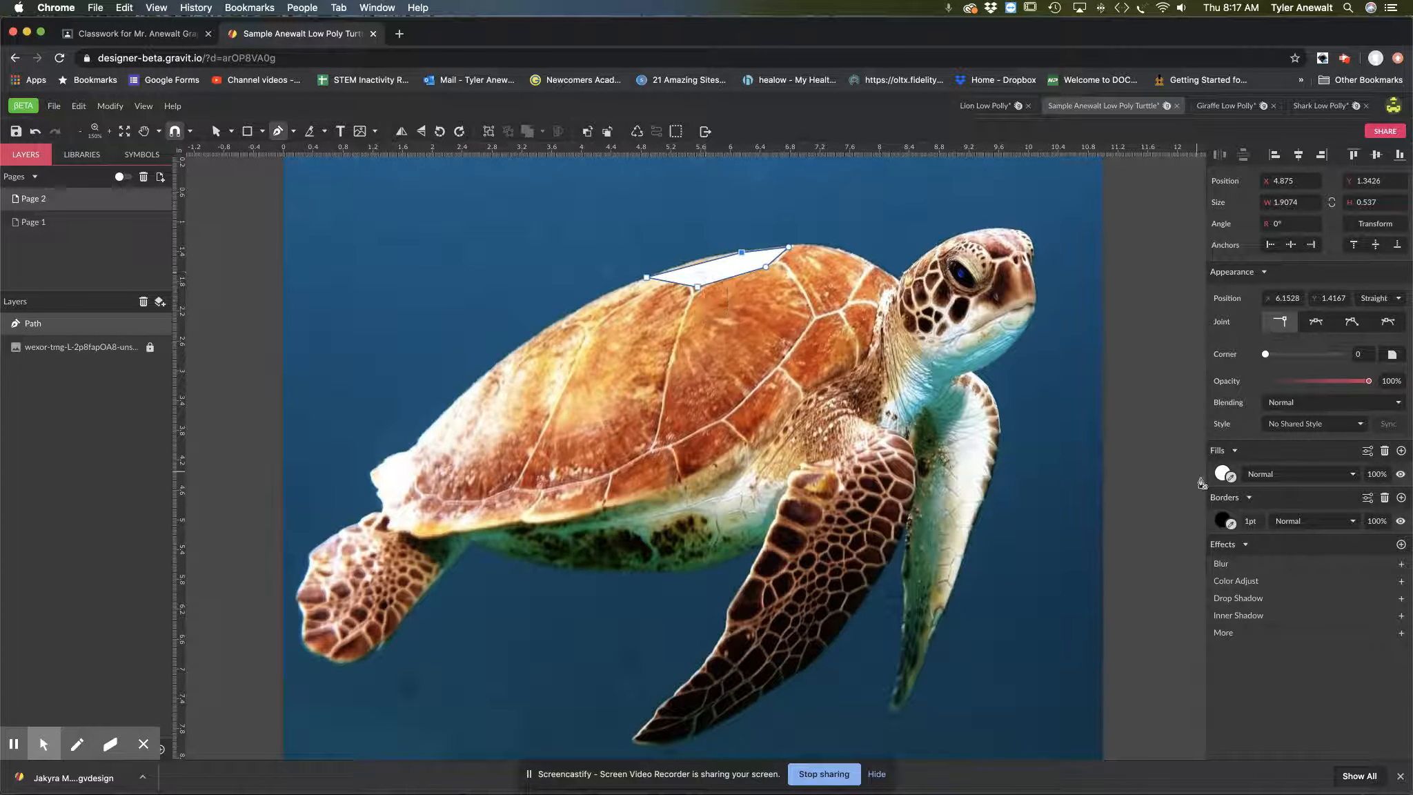
Step: Fill the top shell strip with the light tan sampled from the photo beneath it and hide its border
left_click(1401, 475)
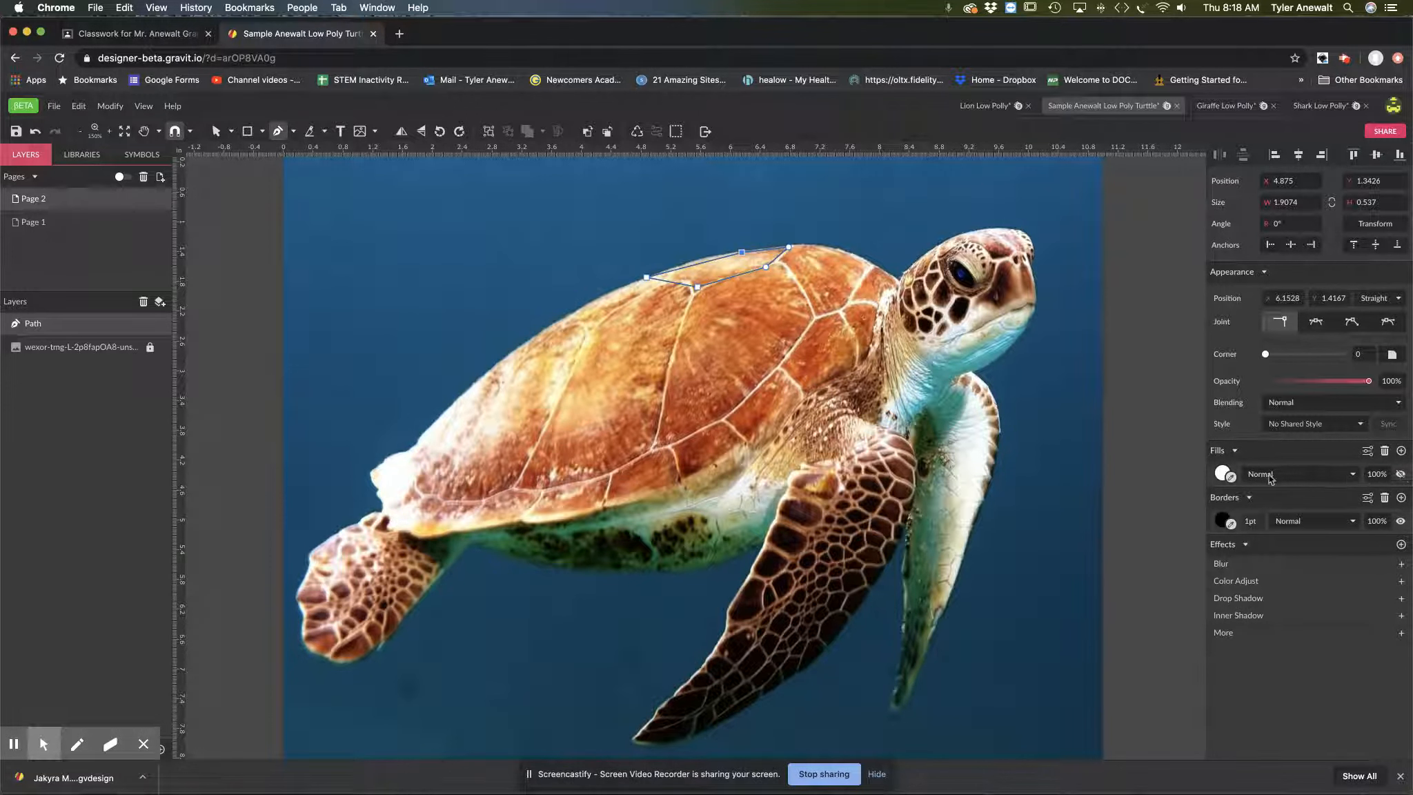
left_click(1231, 478)
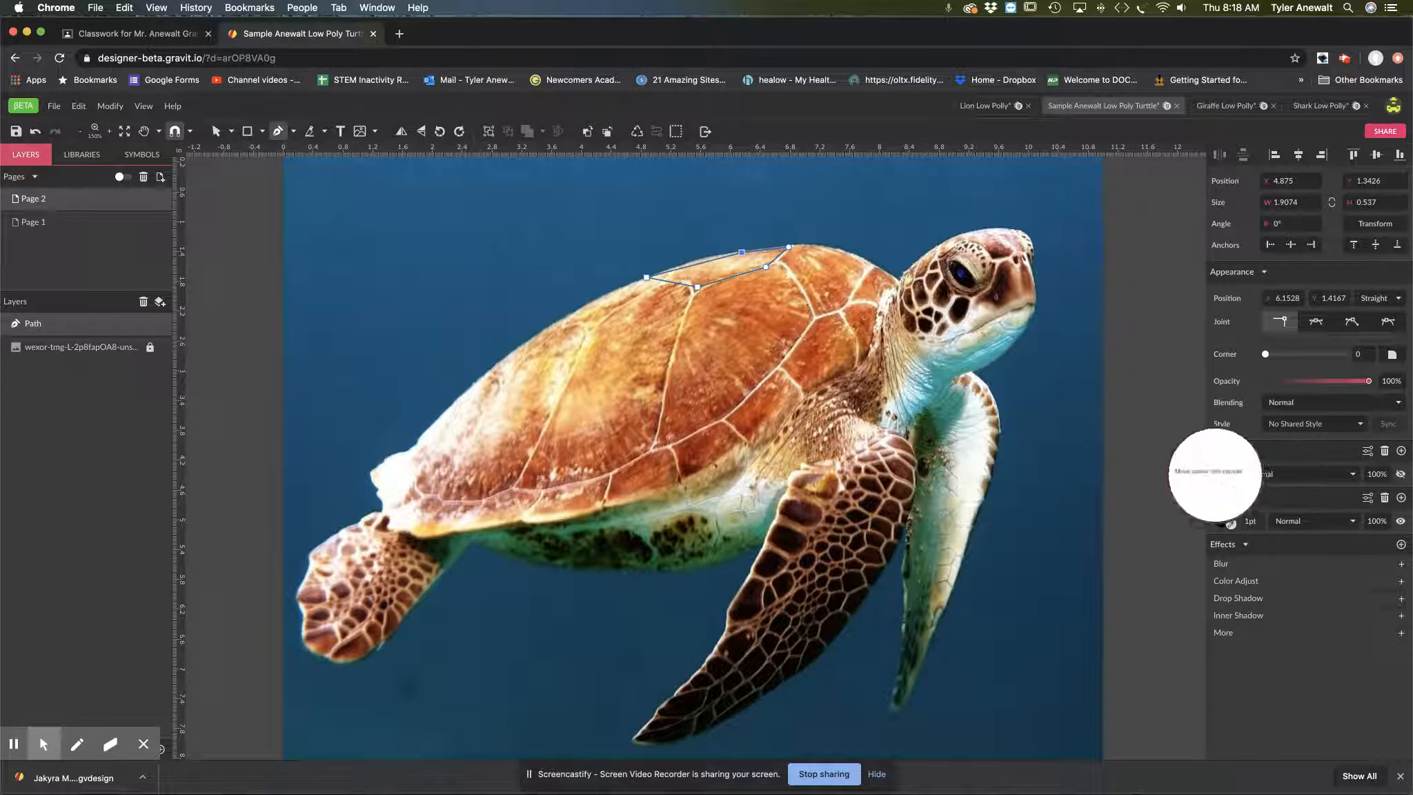
left_click(719, 268)
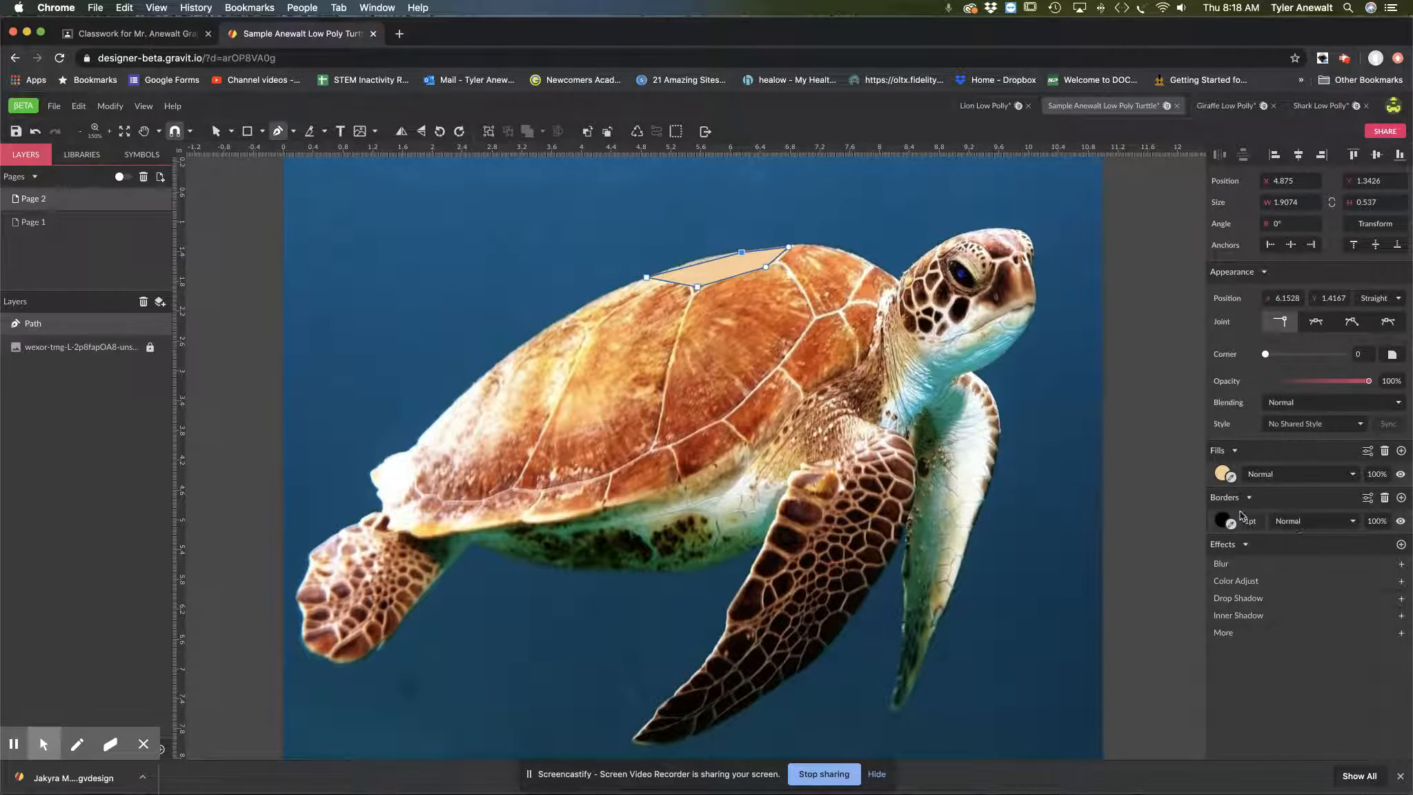
left_click(1401, 521)
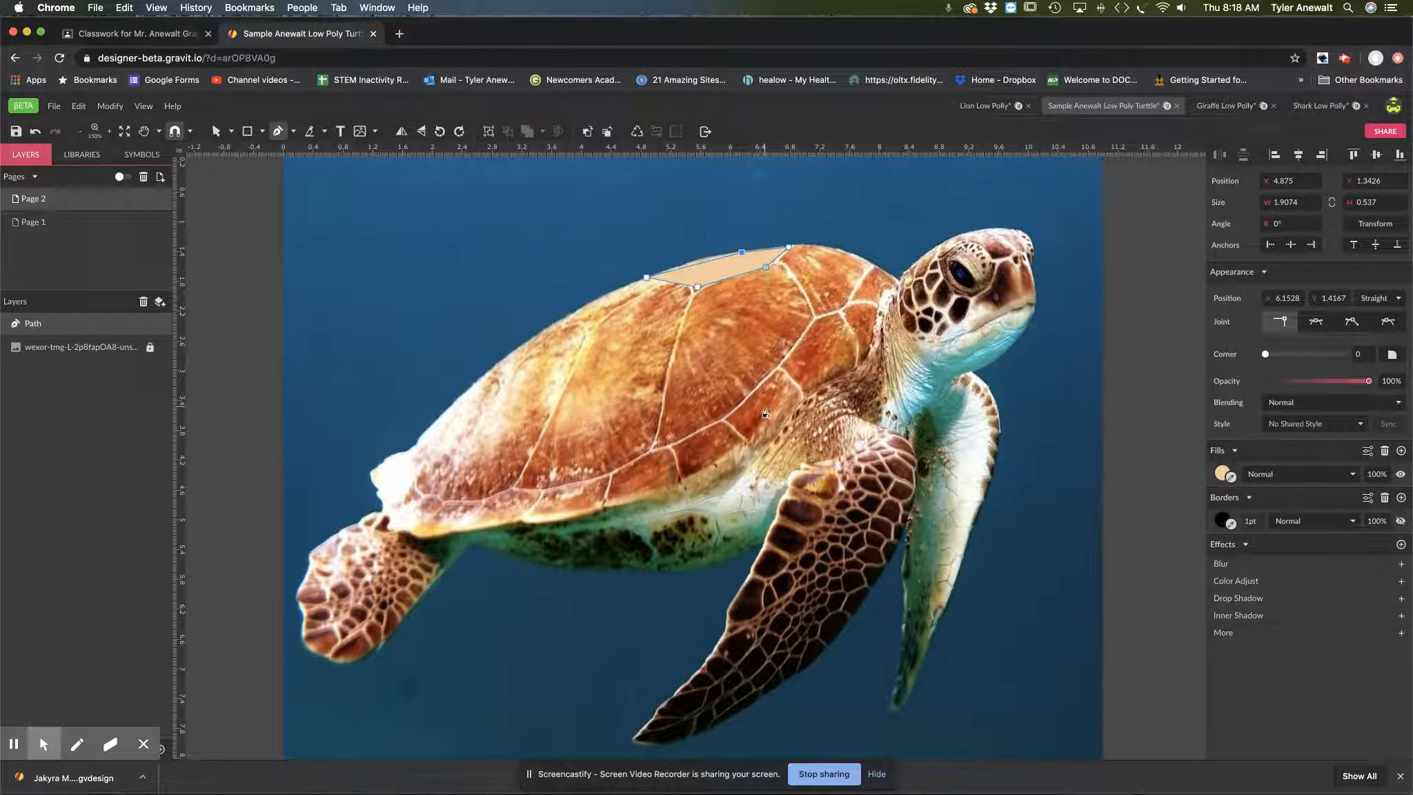
Step: Outline the next strip down the shell's rear upper edge as a closed four-point path, about 1.24 × 0.51 in
left_click(625, 287)
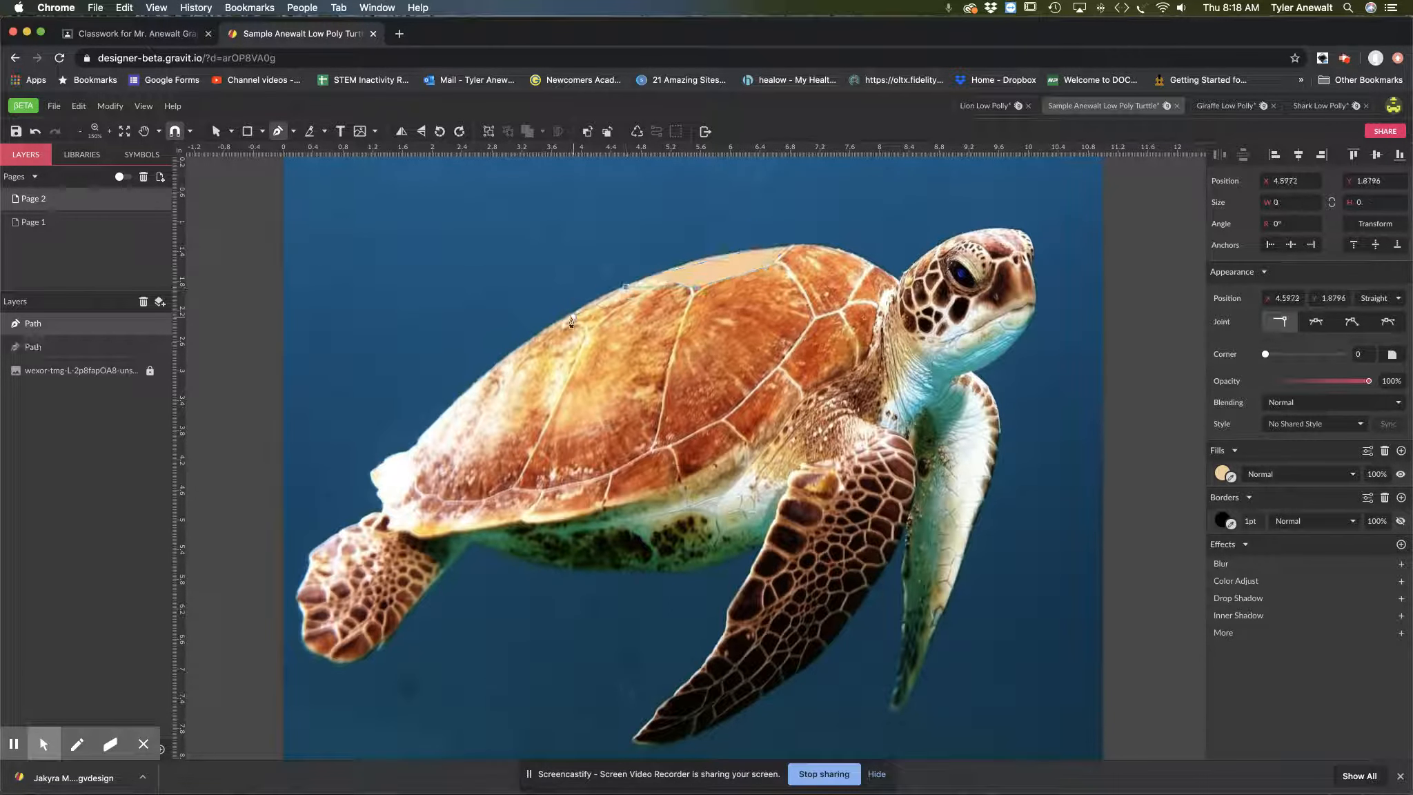
left_click(568, 319)
left_click(591, 325)
left_click(659, 287)
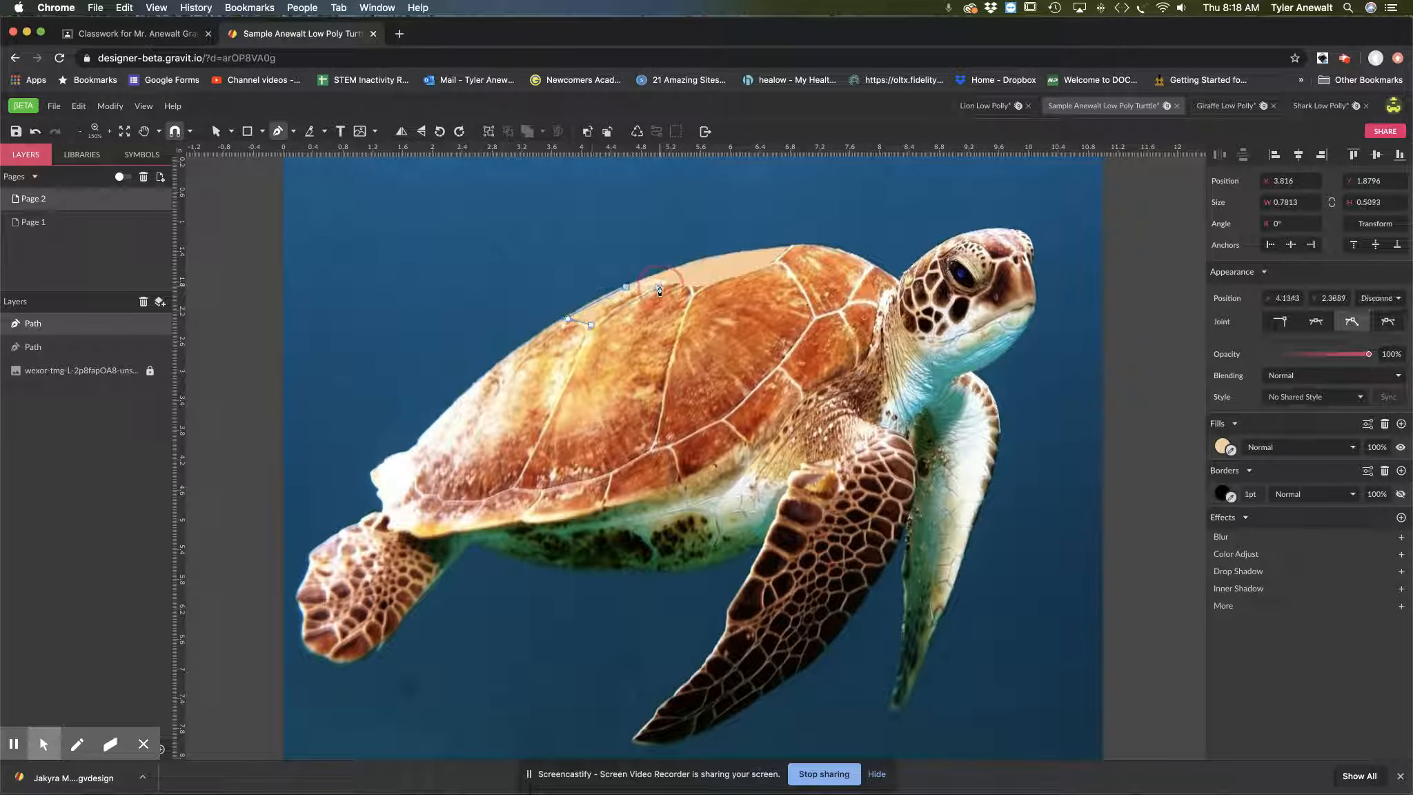
left_click(627, 288)
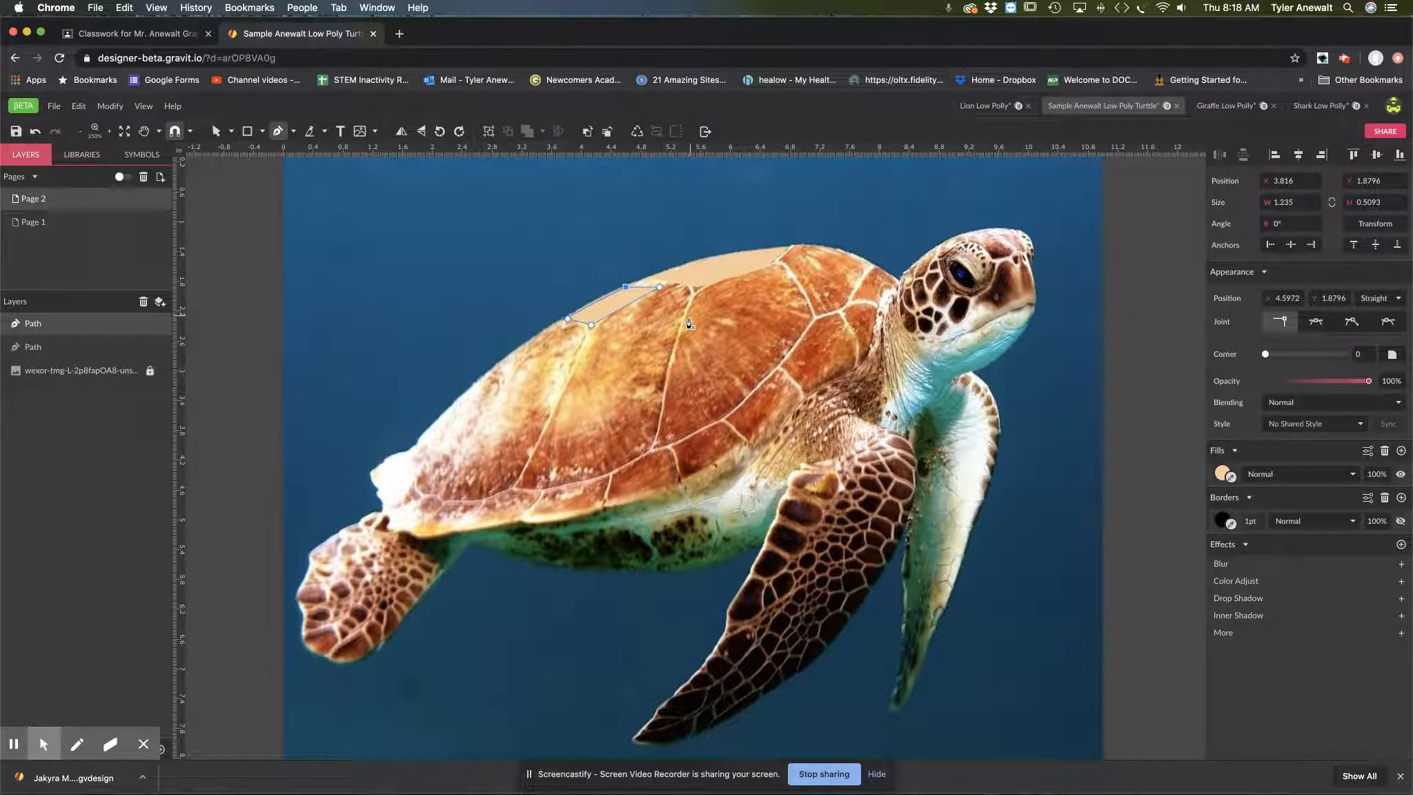
Step: Remove the second strip's border and move its upper corner point along the shell edge to meet the first strip
left_click(1215, 528)
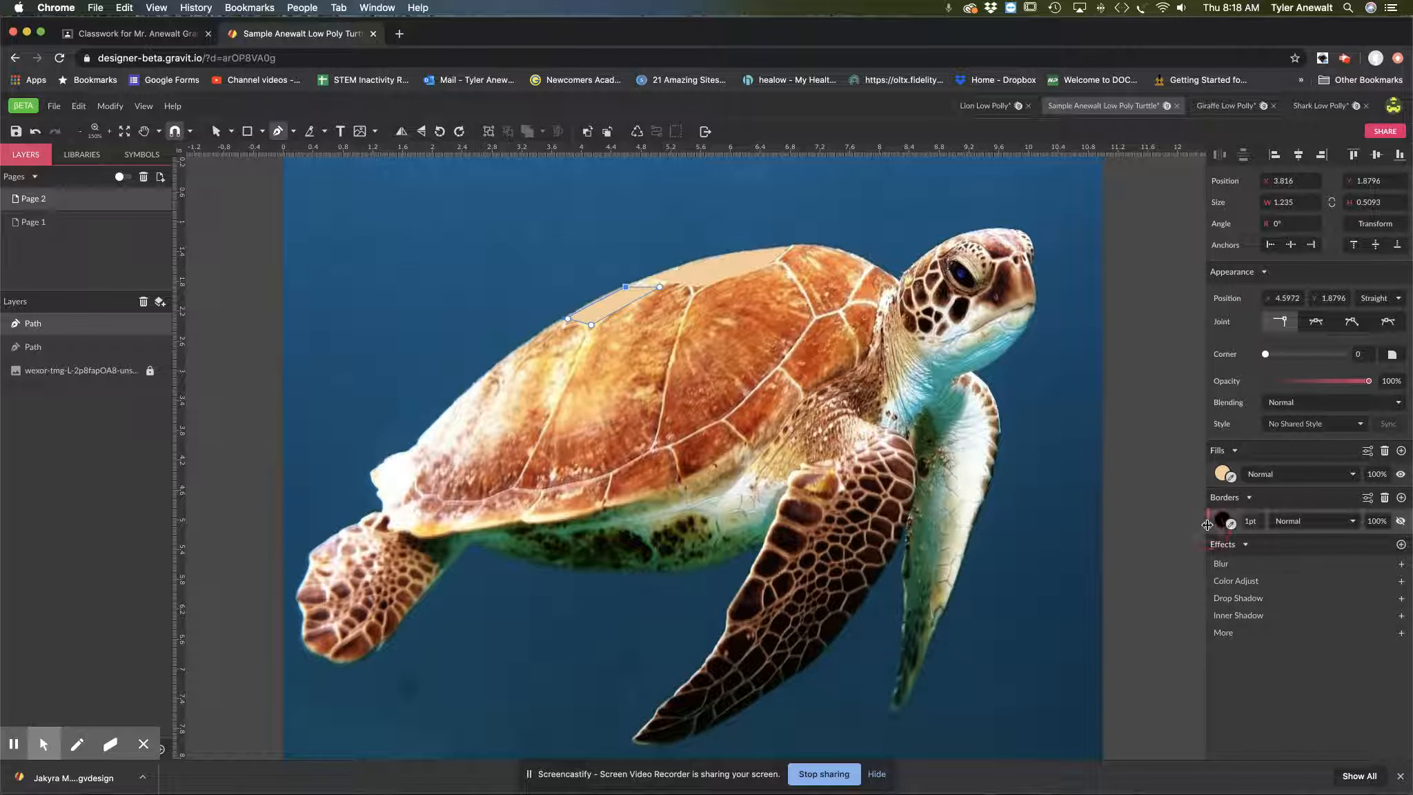
left_click(1384, 500)
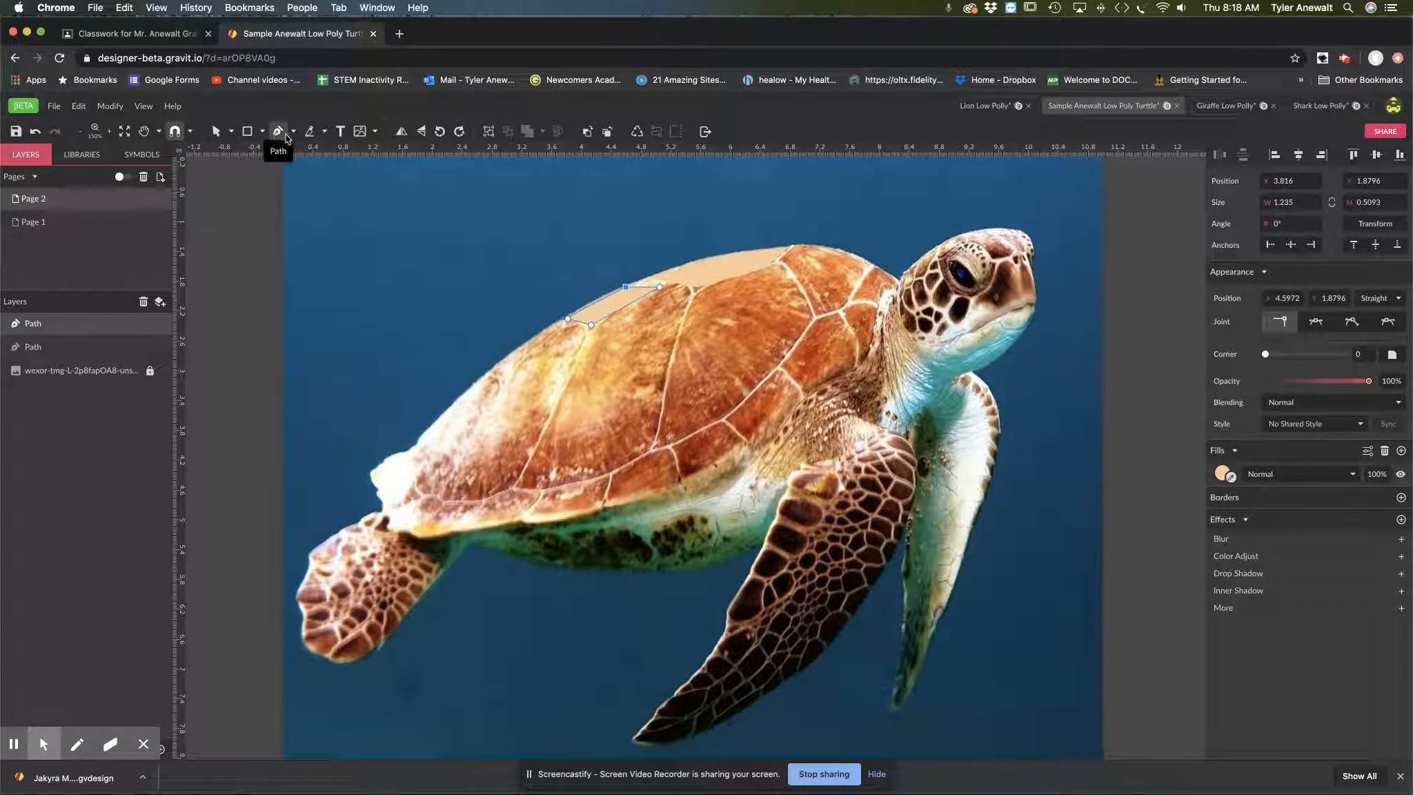
left_click(221, 132)
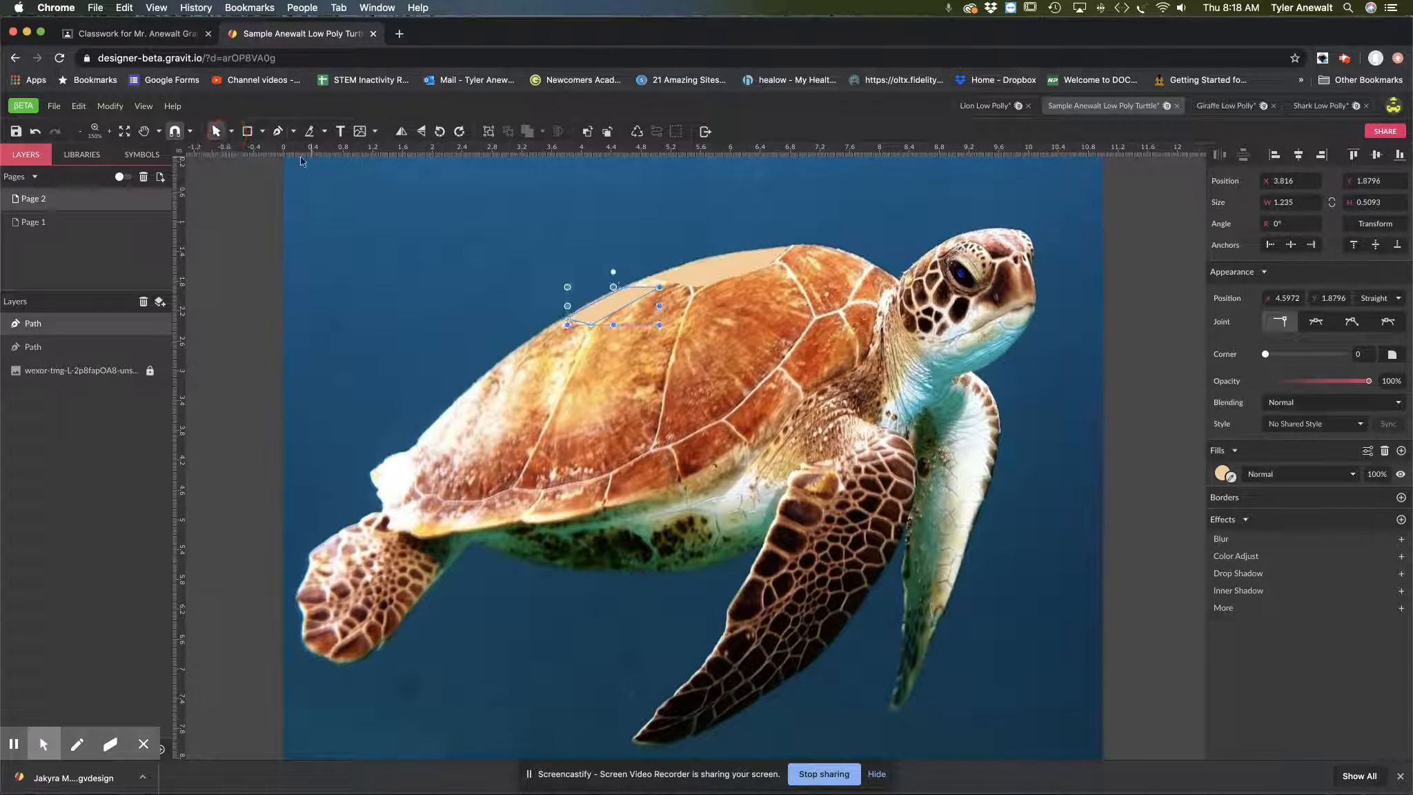
left_click(227, 134)
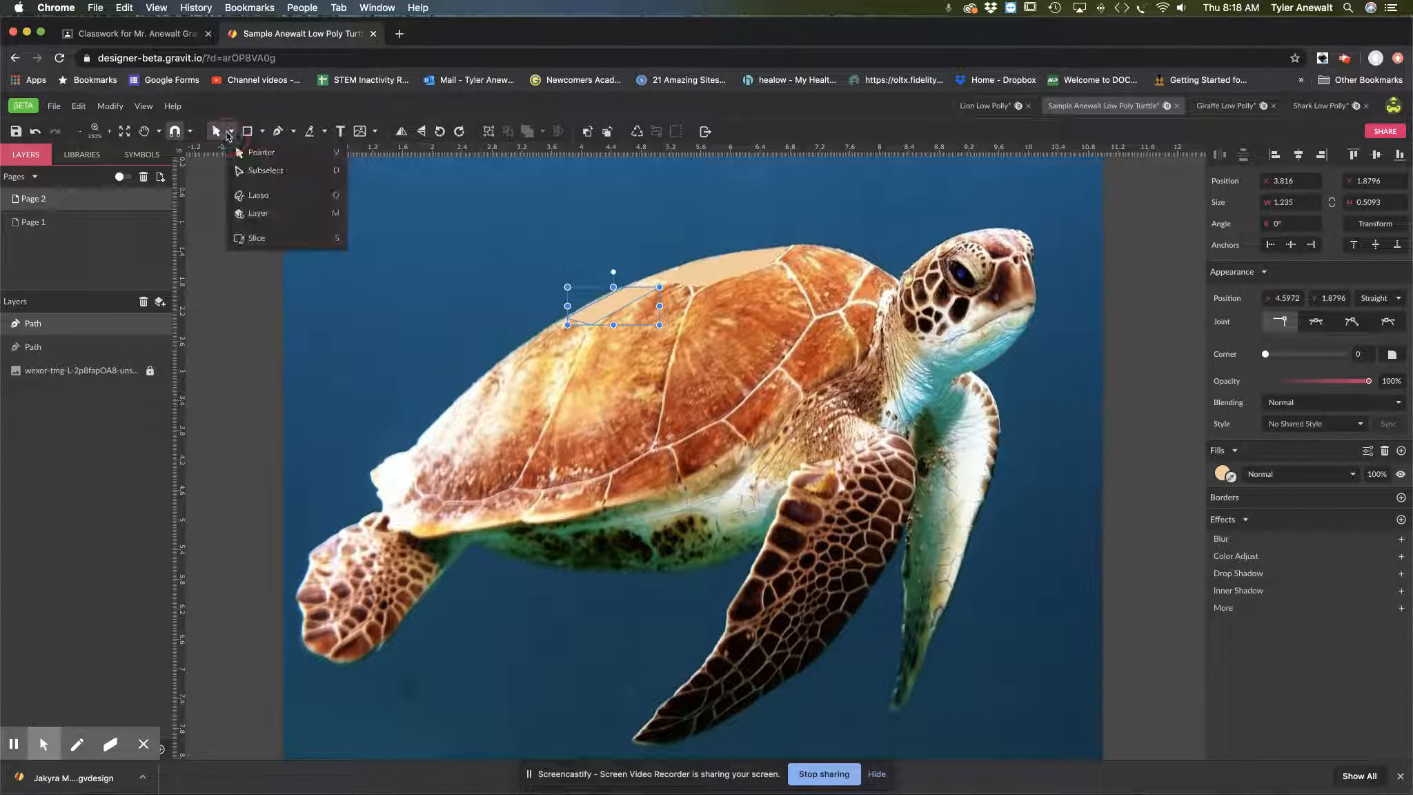
left_click(256, 173)
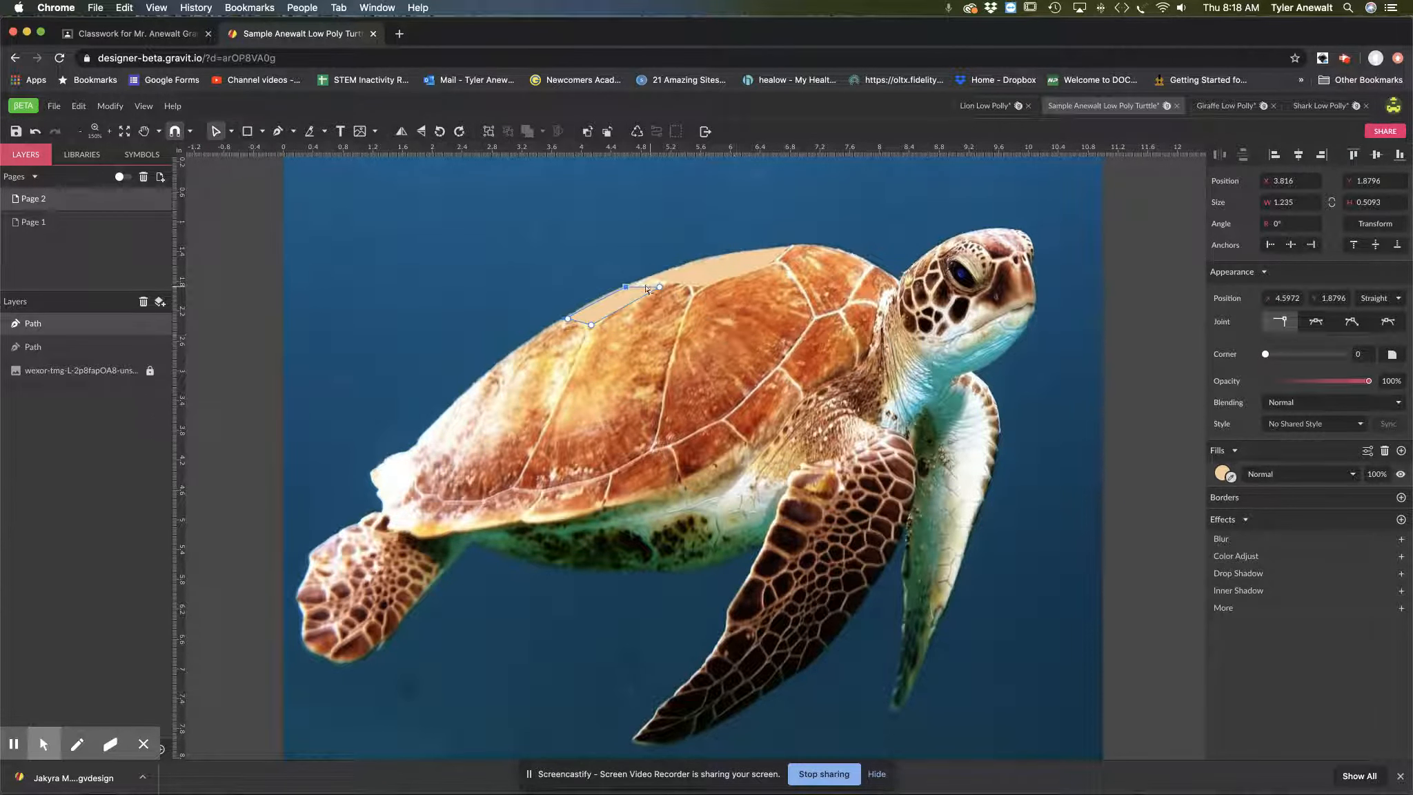
left_click_drag(626, 287, 642, 280)
Step: Outline the large middle shell plate as a closed six-point path, about 2.12 × 2.63 in
left_click(278, 132)
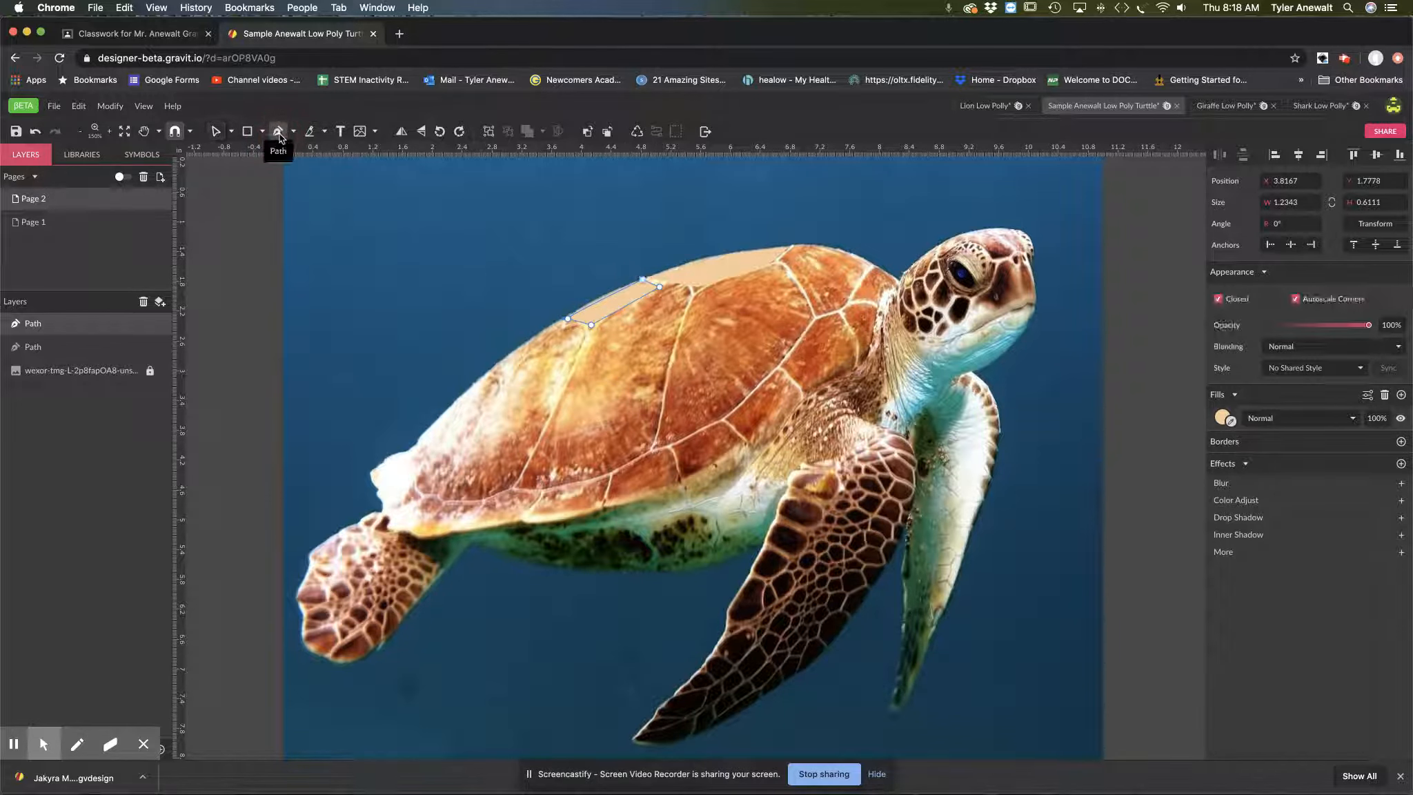
left_click(677, 287)
left_click(689, 298)
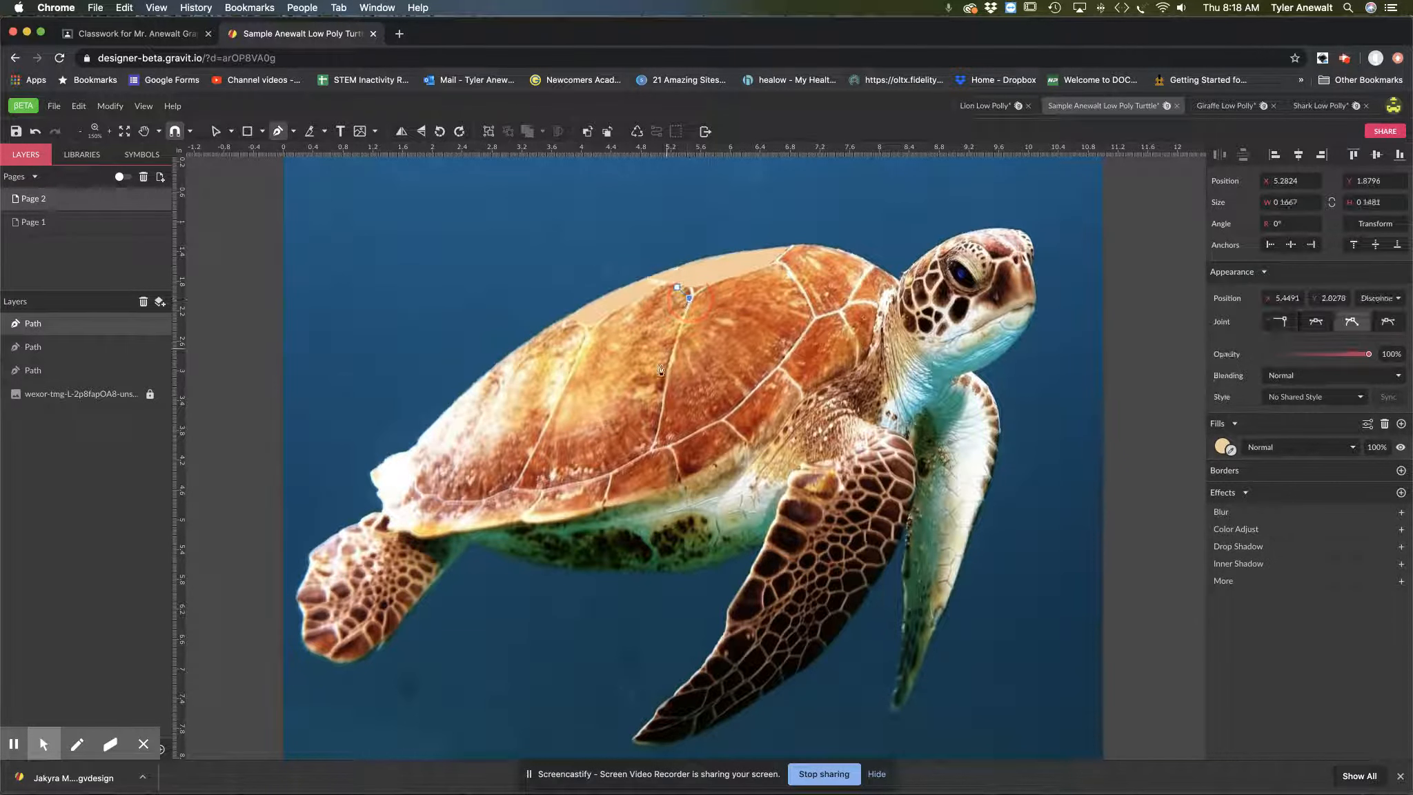
left_click(650, 443)
left_click(532, 482)
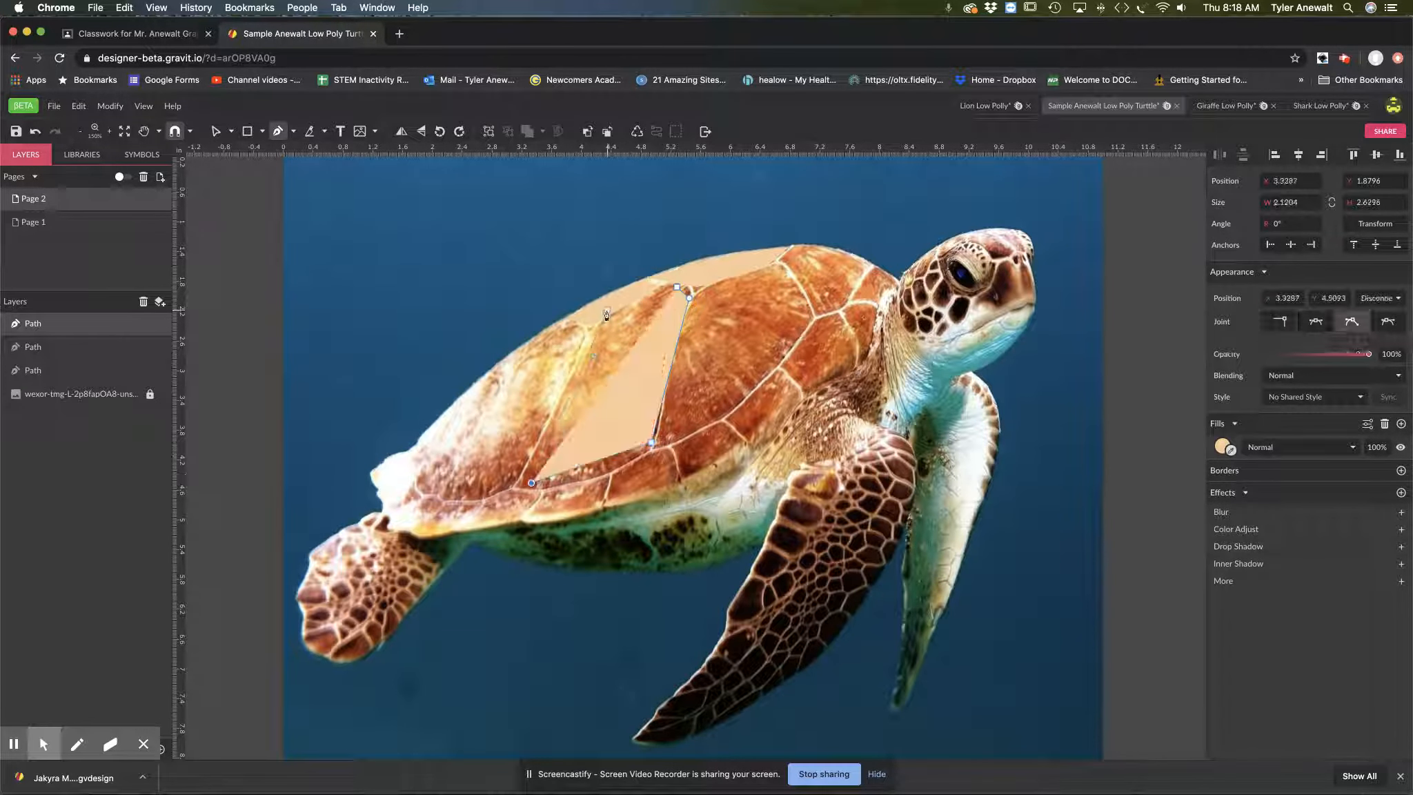
left_click(597, 331)
left_click(667, 289)
left_click(677, 286)
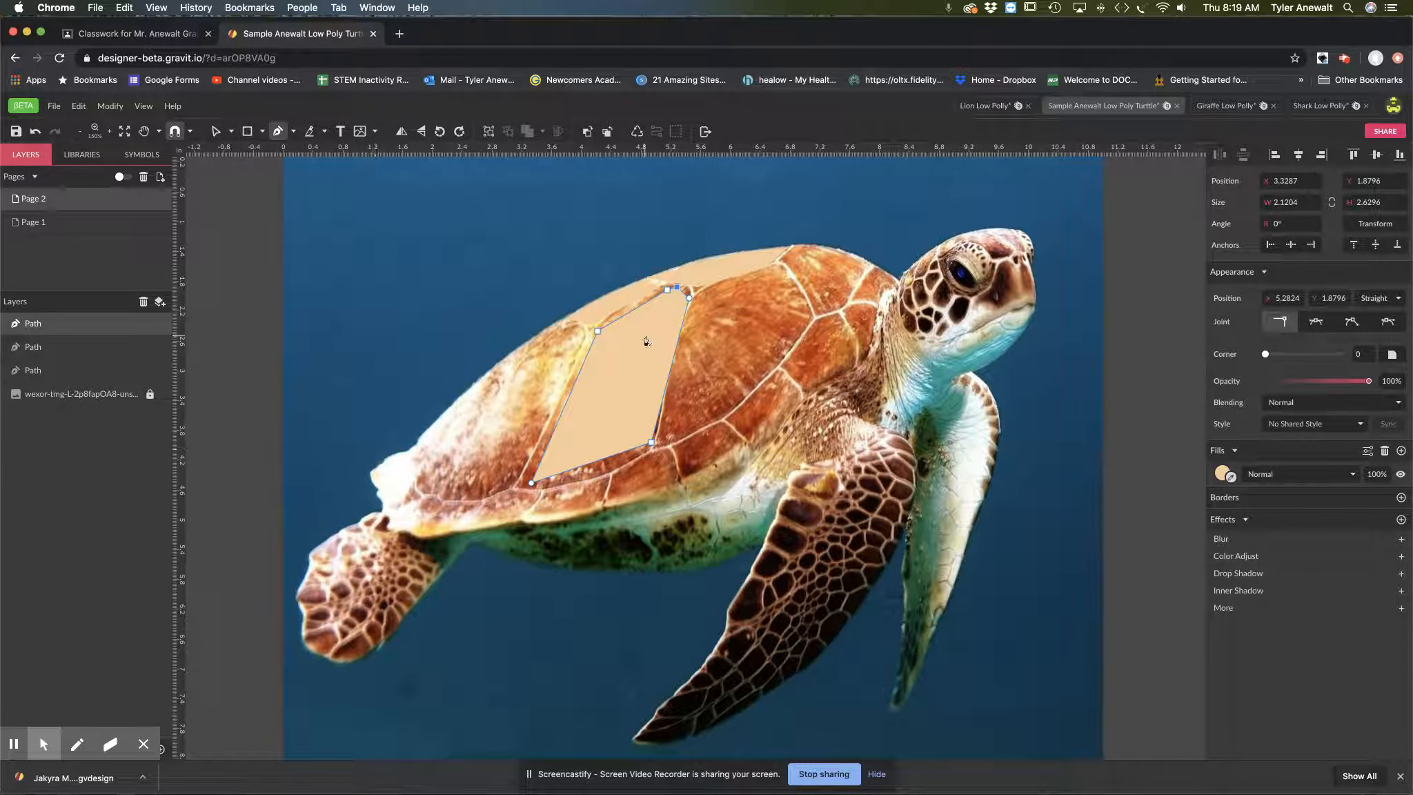
Step: Fill the middle shell plate with an orange sampled from the photo beneath it
left_click(1400, 474)
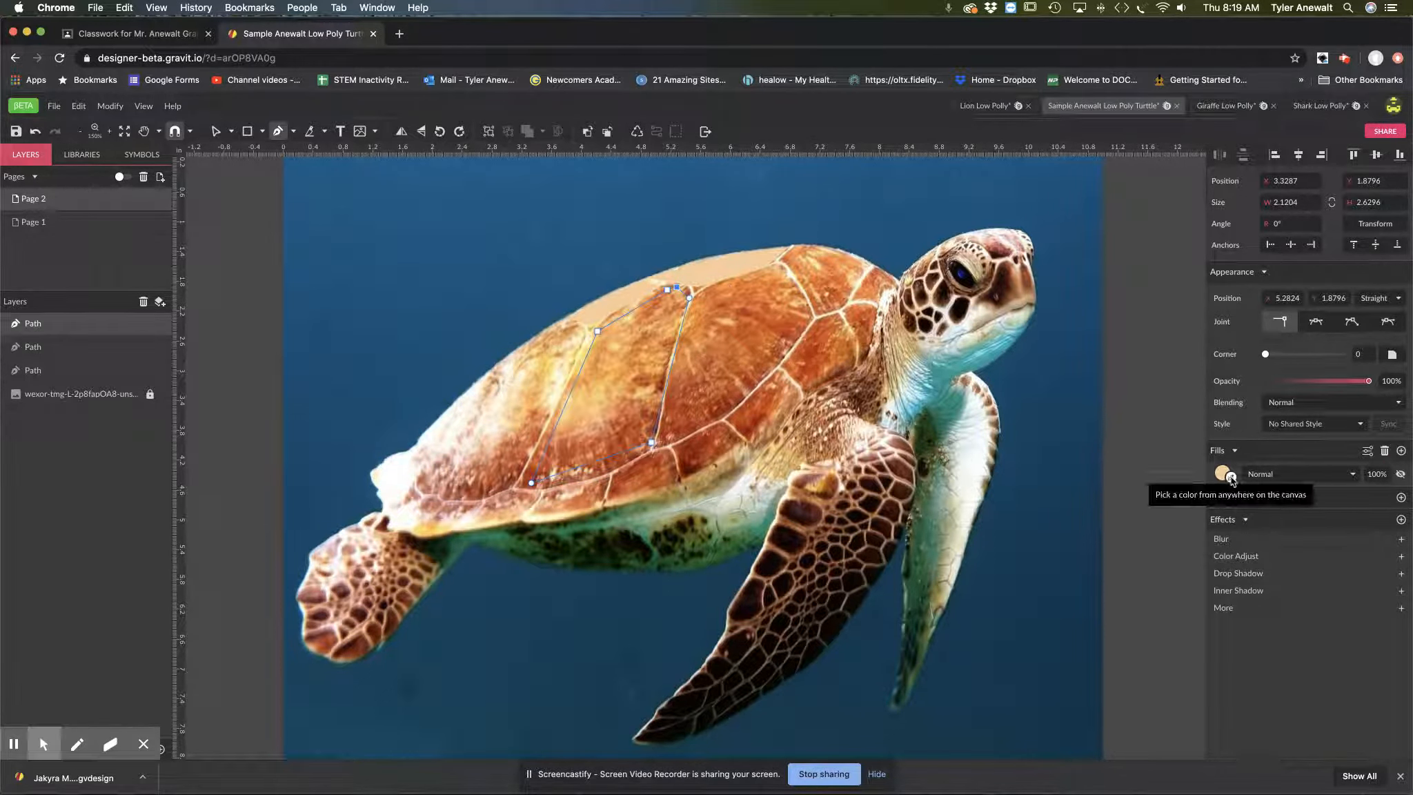
left_click(1231, 478)
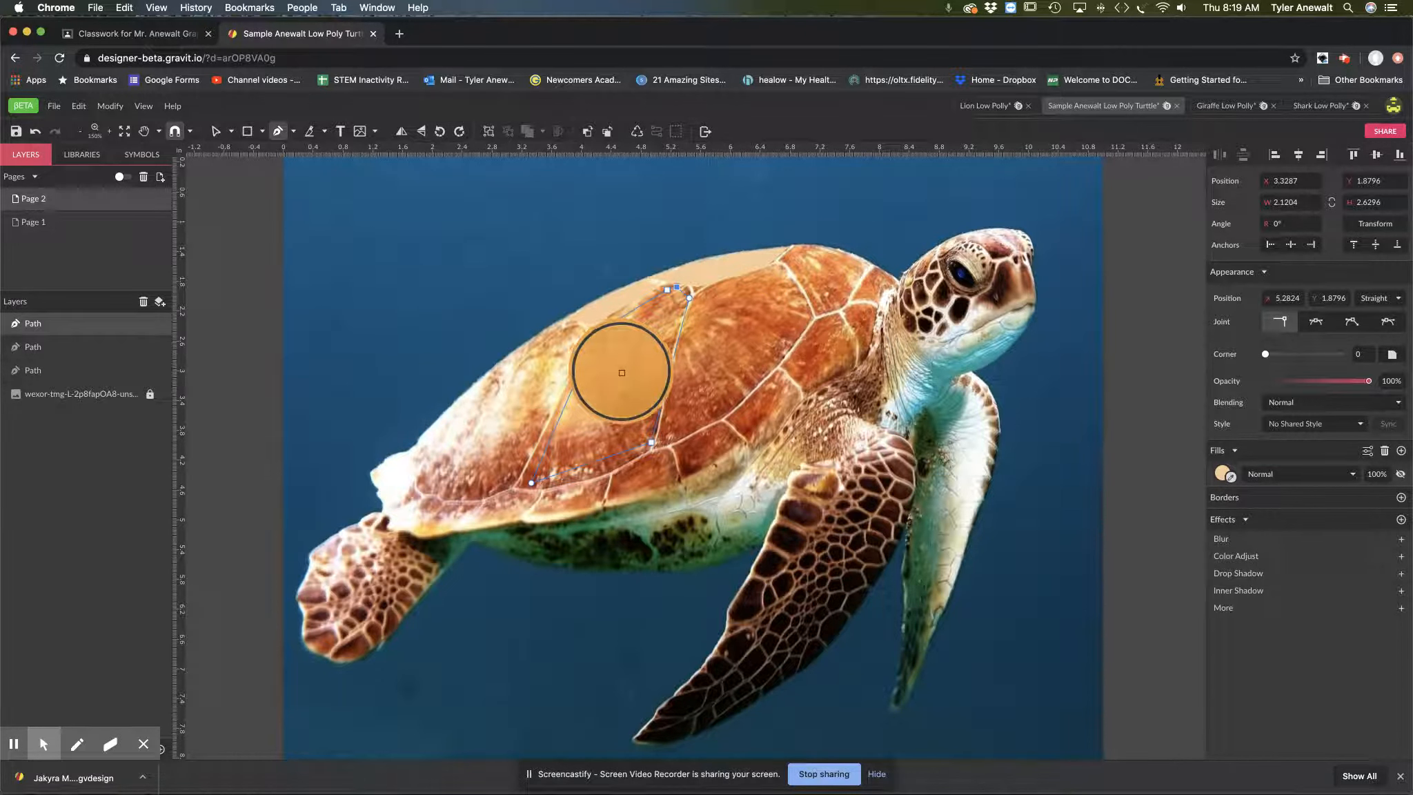
left_click(647, 363)
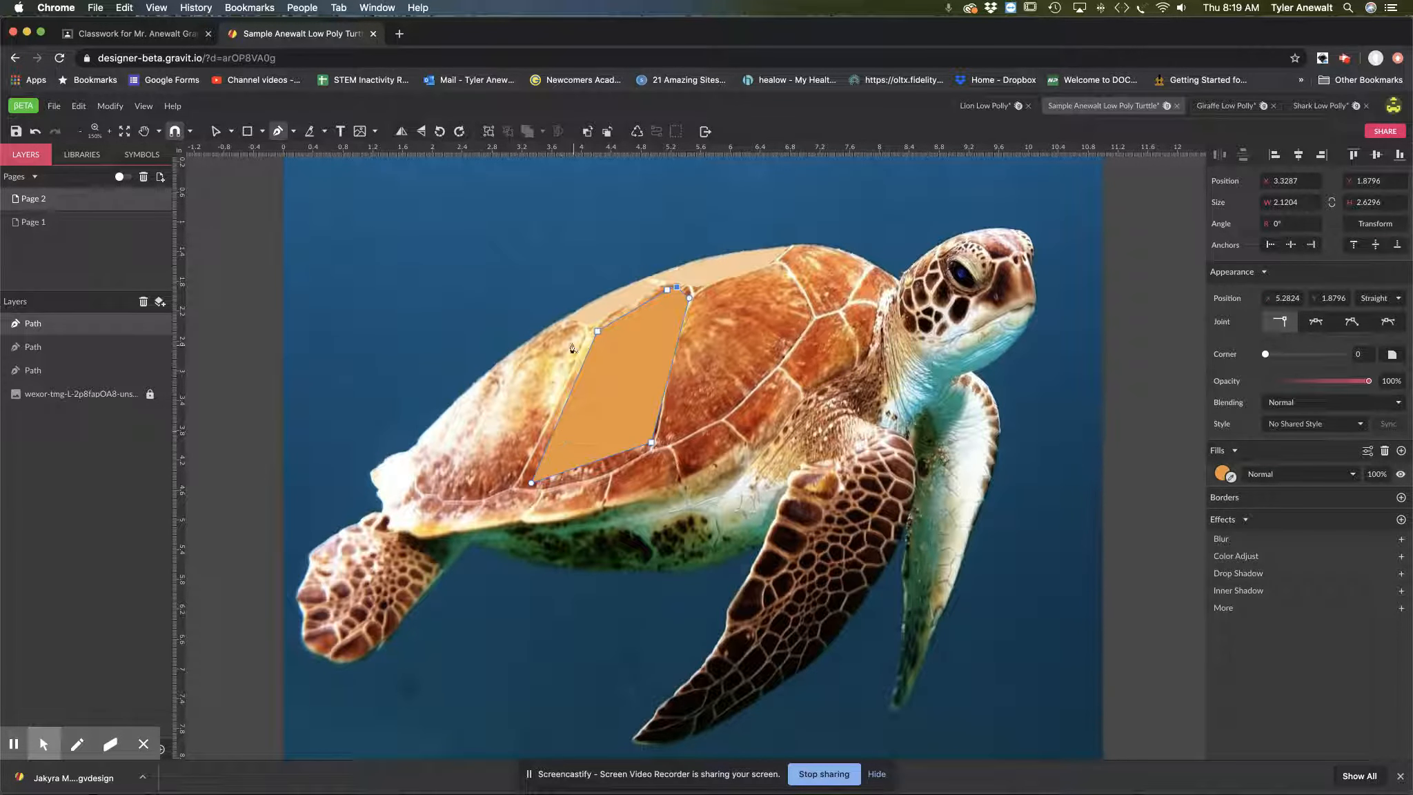
Step: Outline the rear shell plate with six points, about 2.17 × 2.32 in, and fill it with light tan sampled from the photo
left_click(567, 324)
left_click(492, 382)
left_click(419, 482)
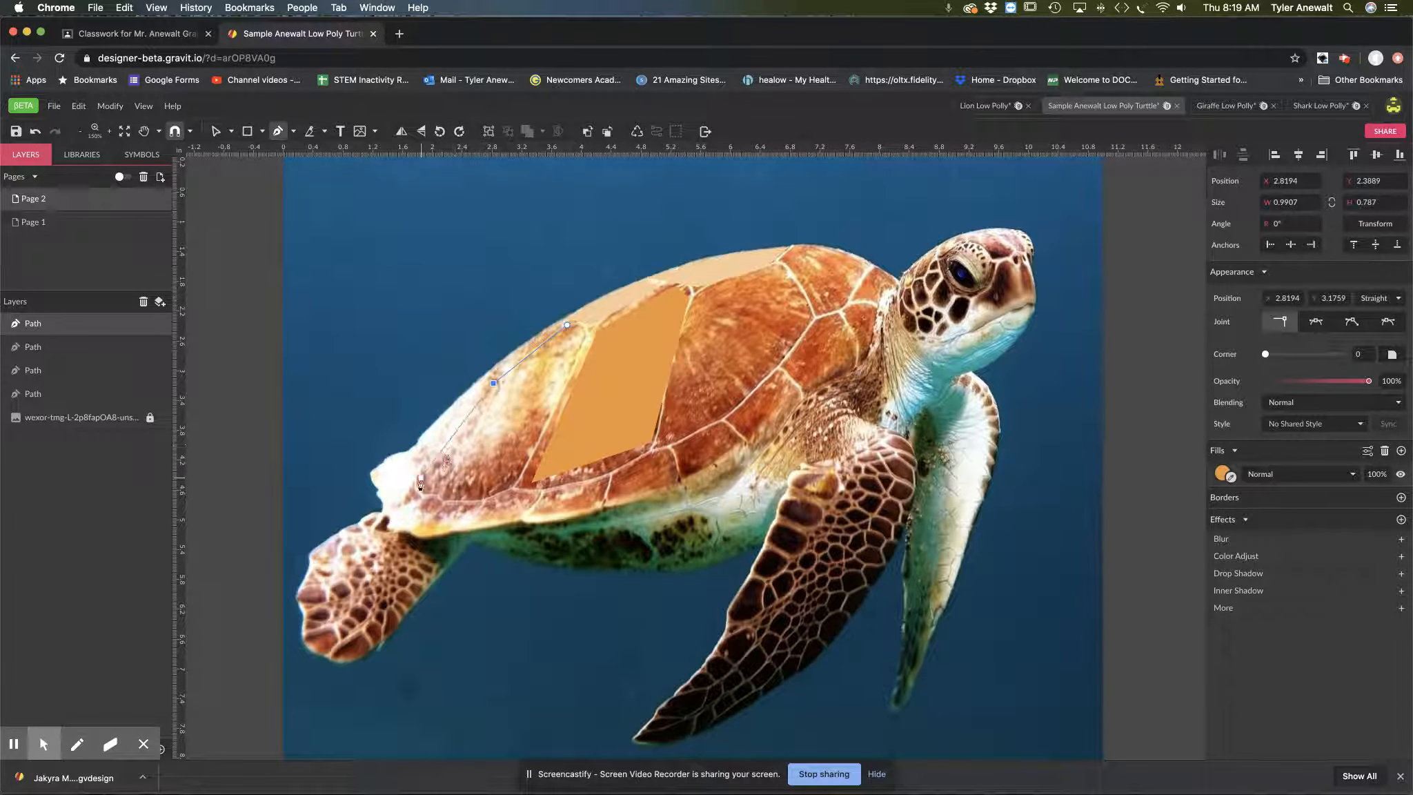
left_click(470, 498)
left_click(509, 486)
left_click(581, 335)
left_click(567, 324)
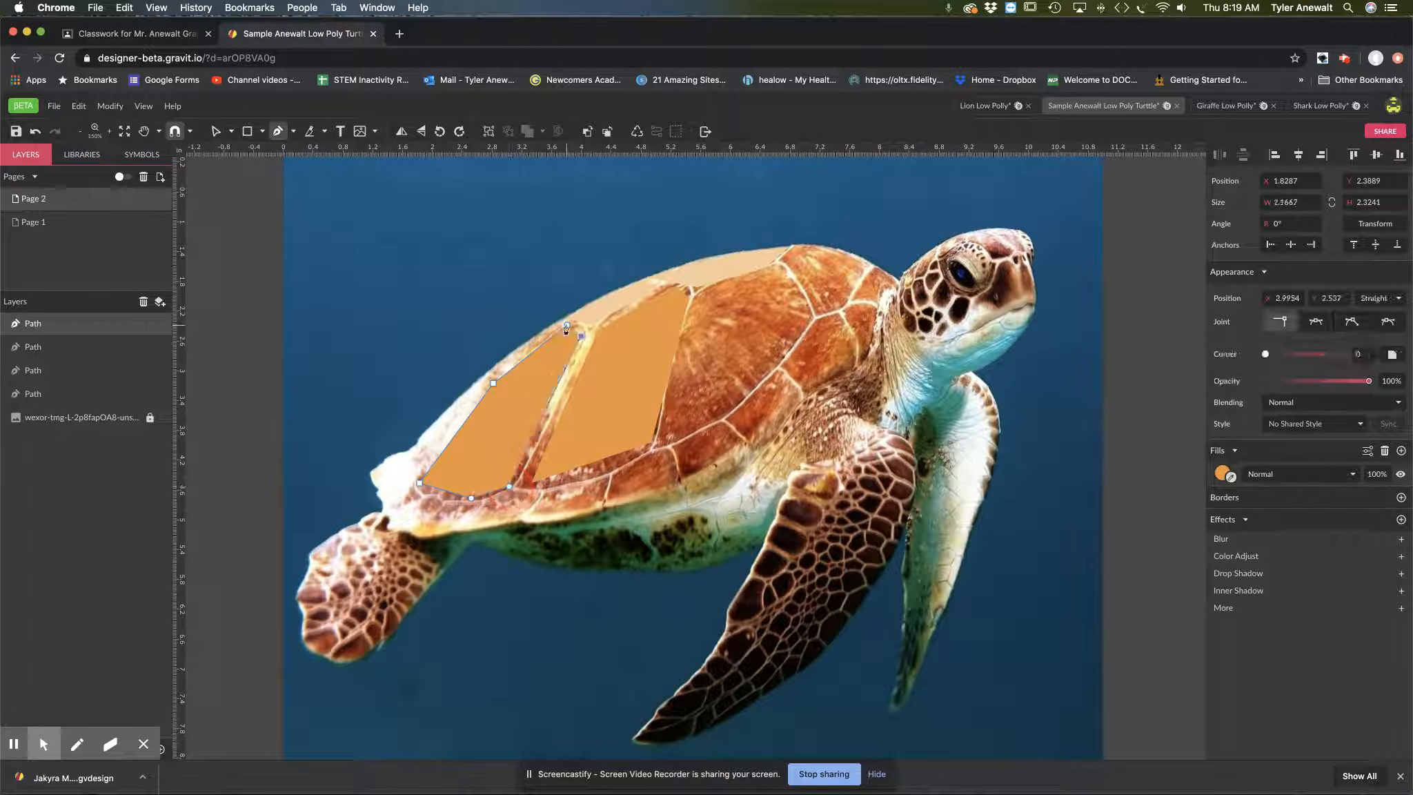
left_click(1401, 447)
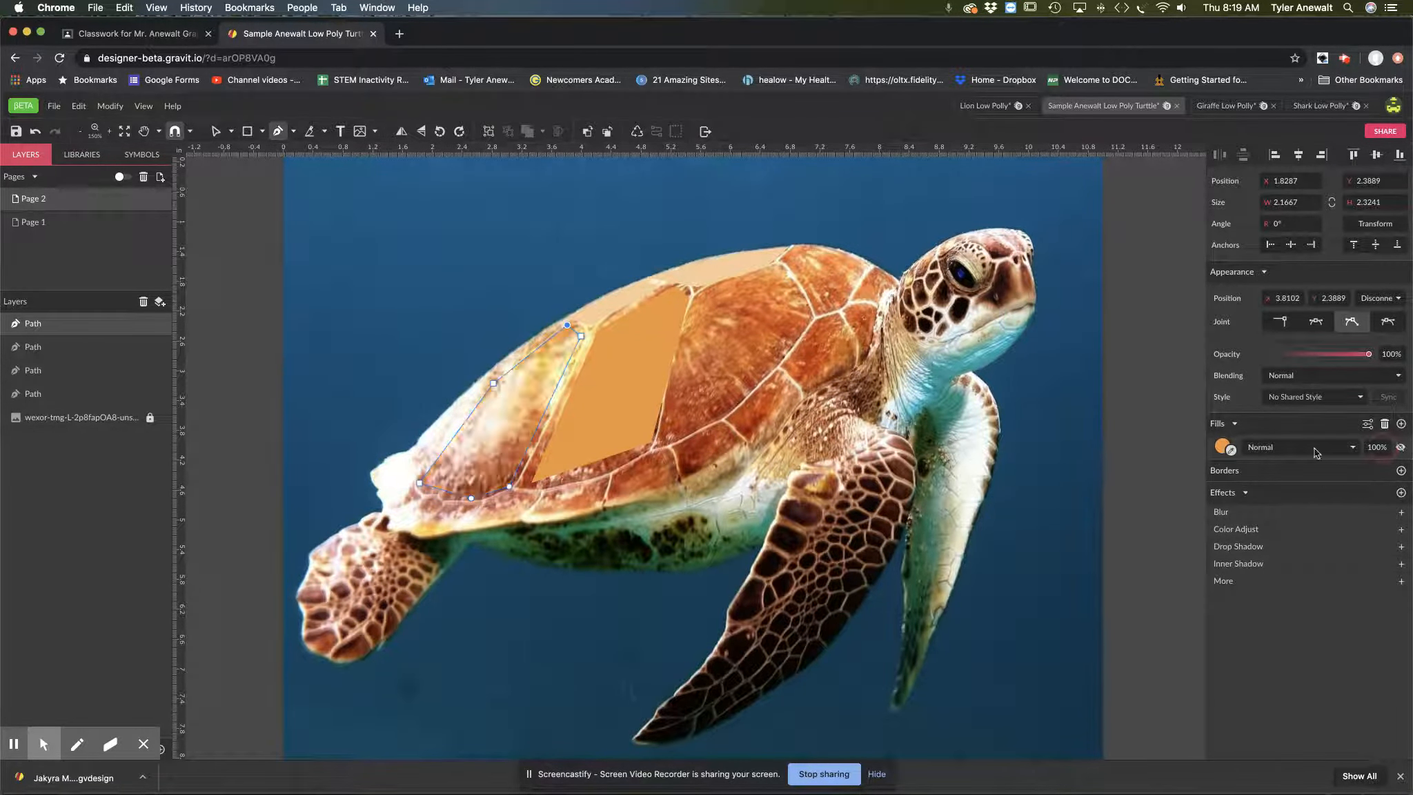
left_click(452, 449)
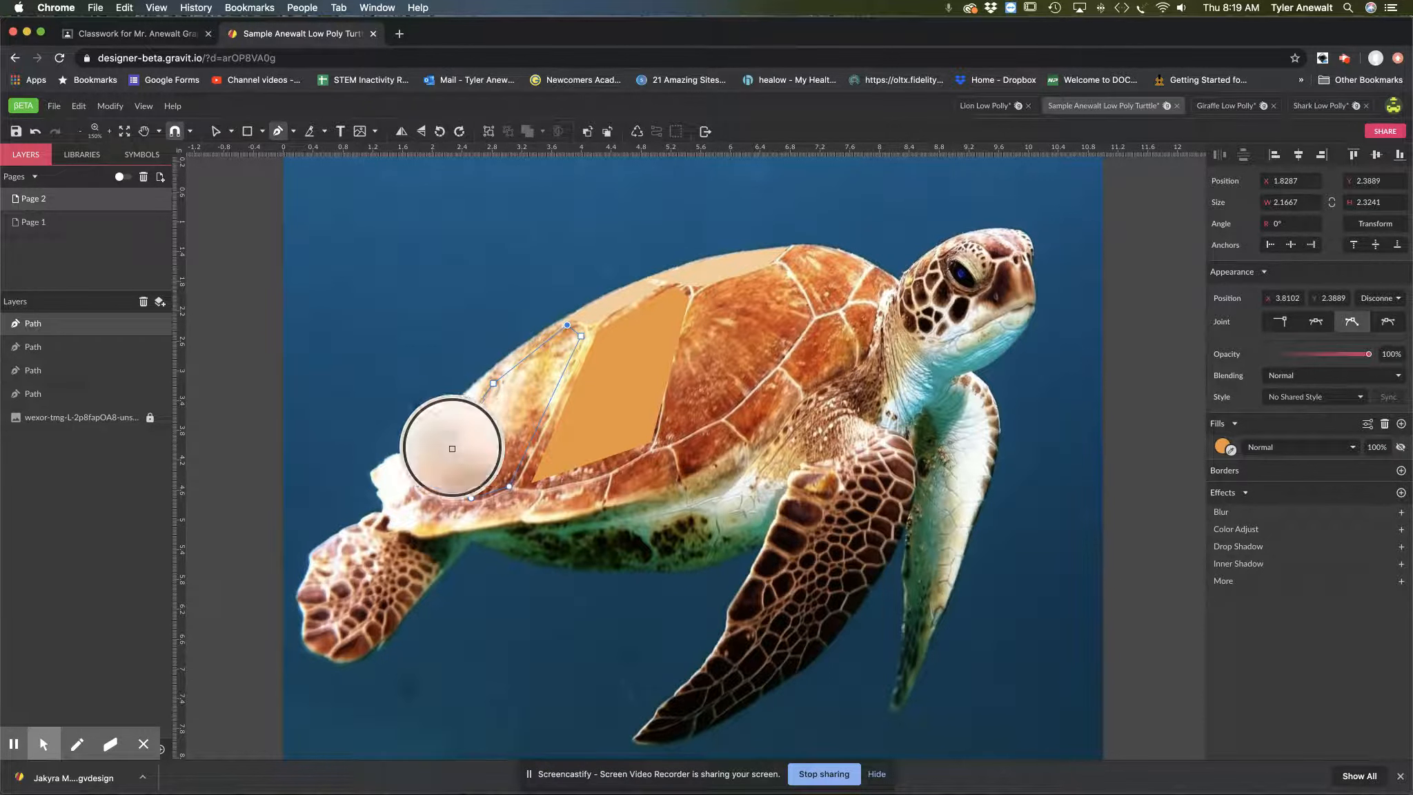
Step: Outline the front large shell plate with five points, about 1.94 × 2.29 in, and fill it with dark orange sampled from the photo
left_click(699, 298)
left_click(663, 439)
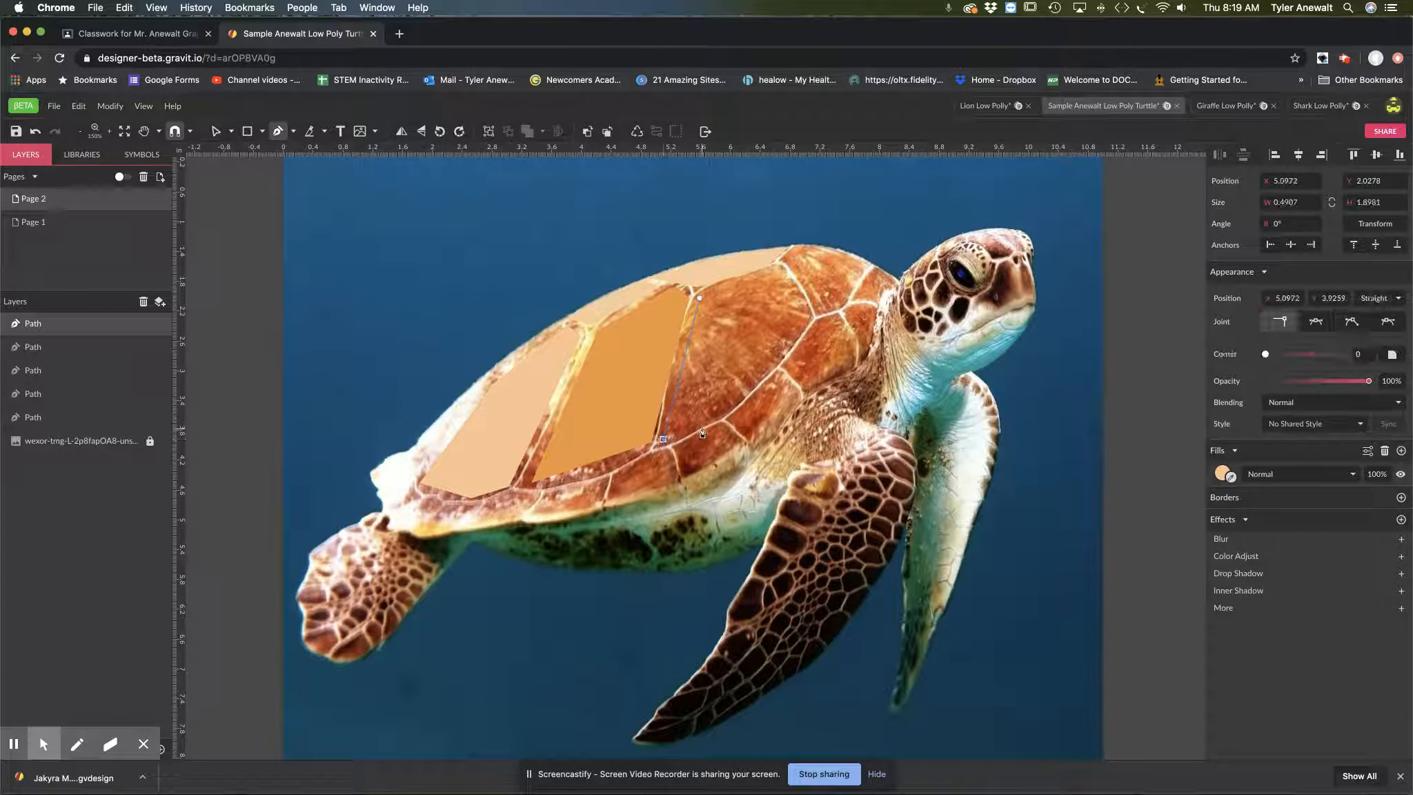
left_click(718, 416)
left_click(808, 320)
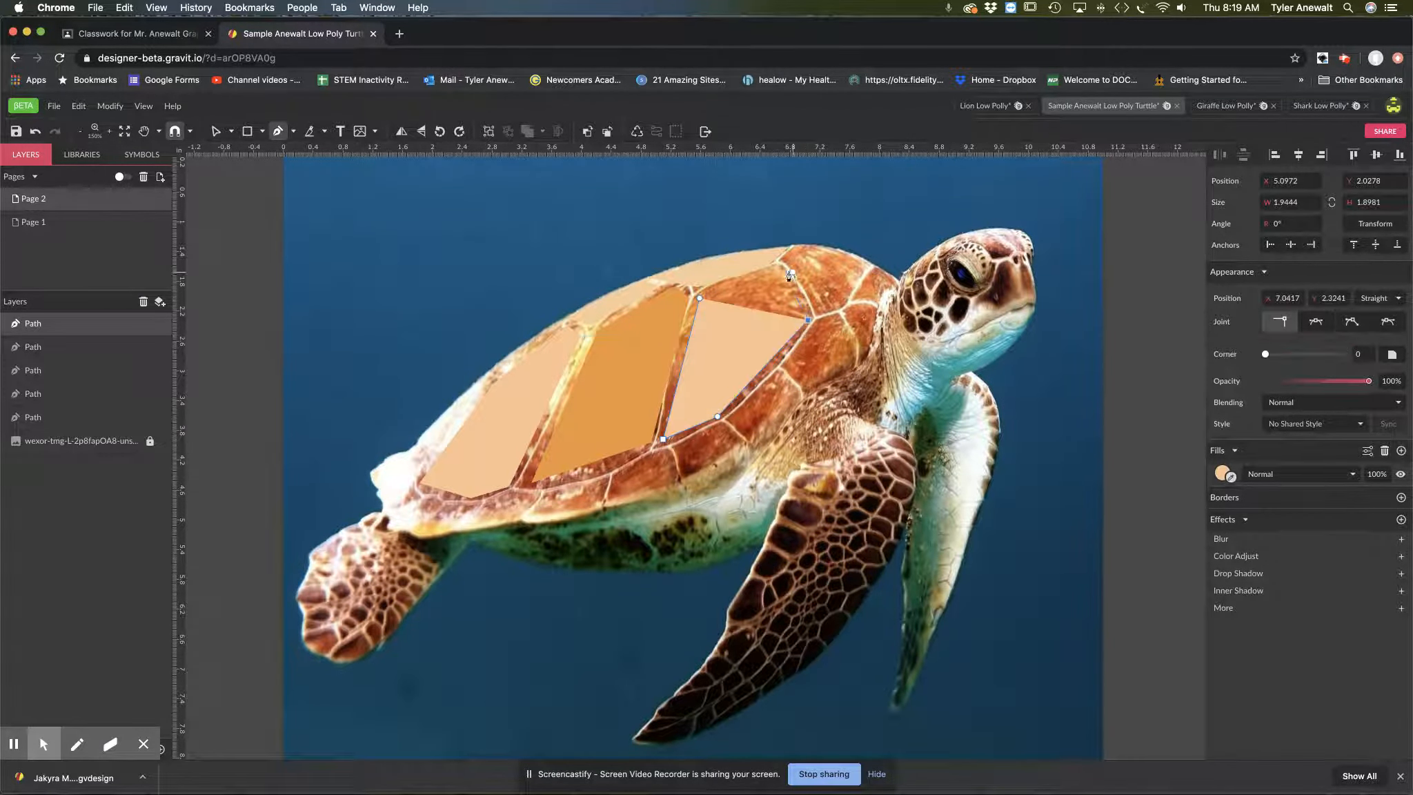
left_click(780, 268)
left_click(699, 298)
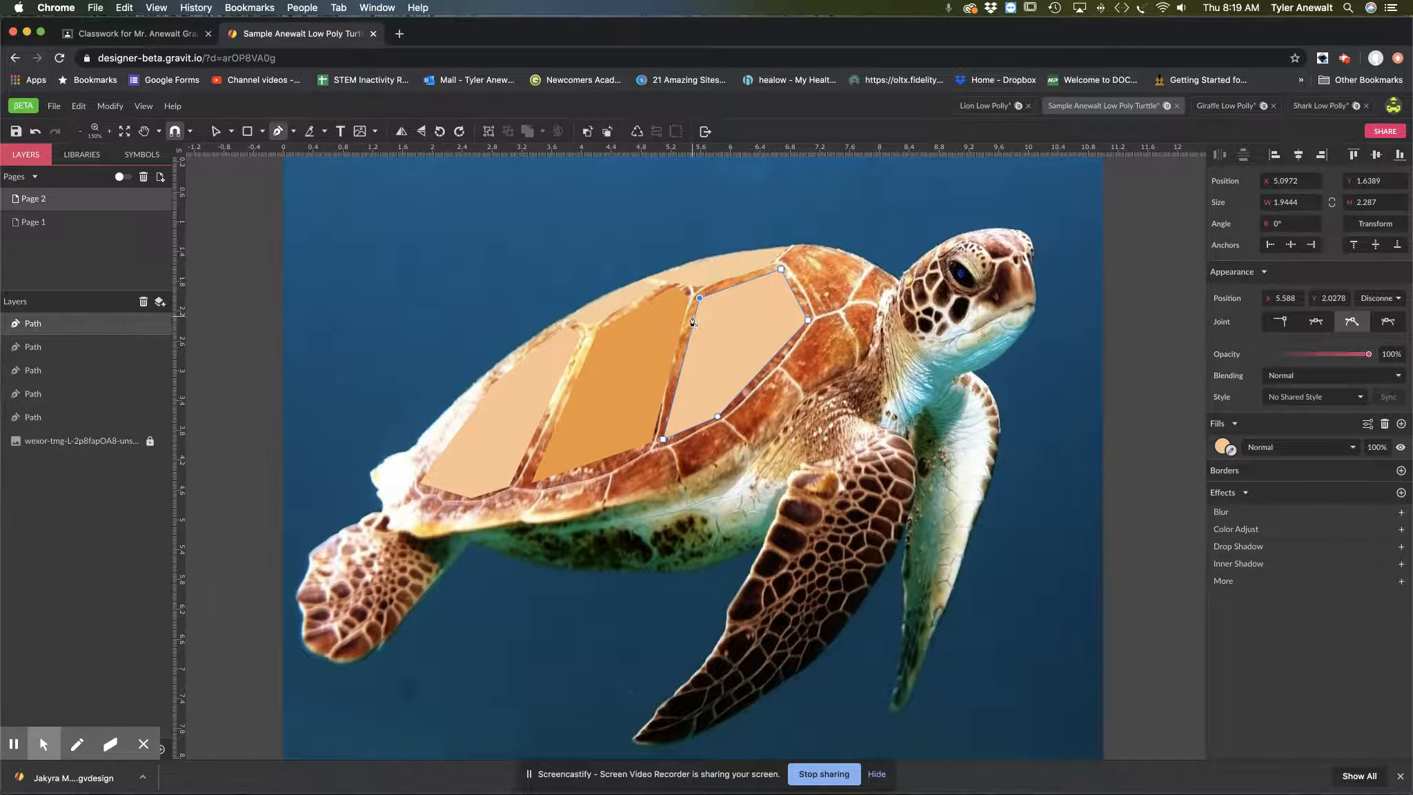
left_click(1400, 447)
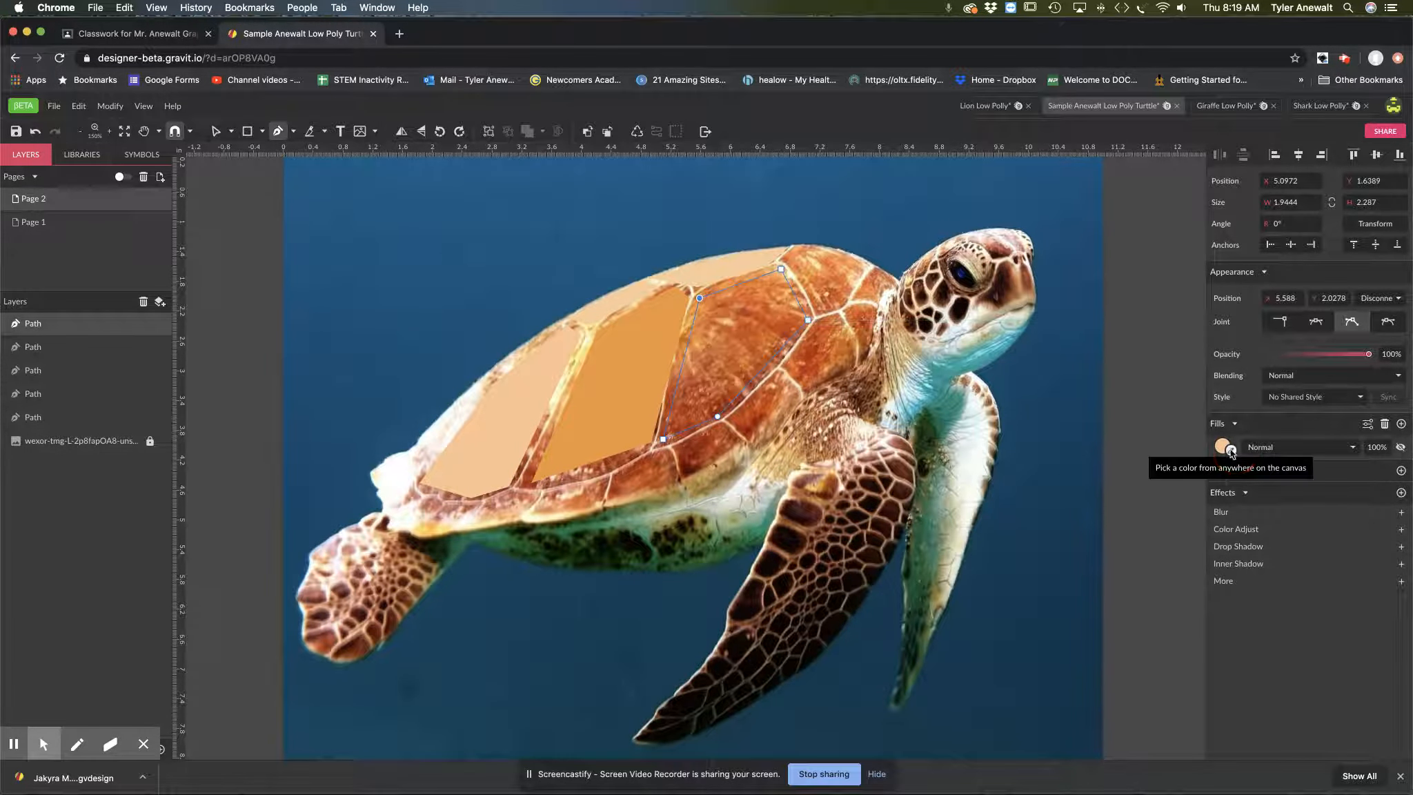
left_click(739, 342)
Step: Outline a closed three-point triangle along the front edge of the dark orange plate, about 0.36 × 0.89 in
key("z")
left_click(805, 264)
left_click(805, 264)
key("p")
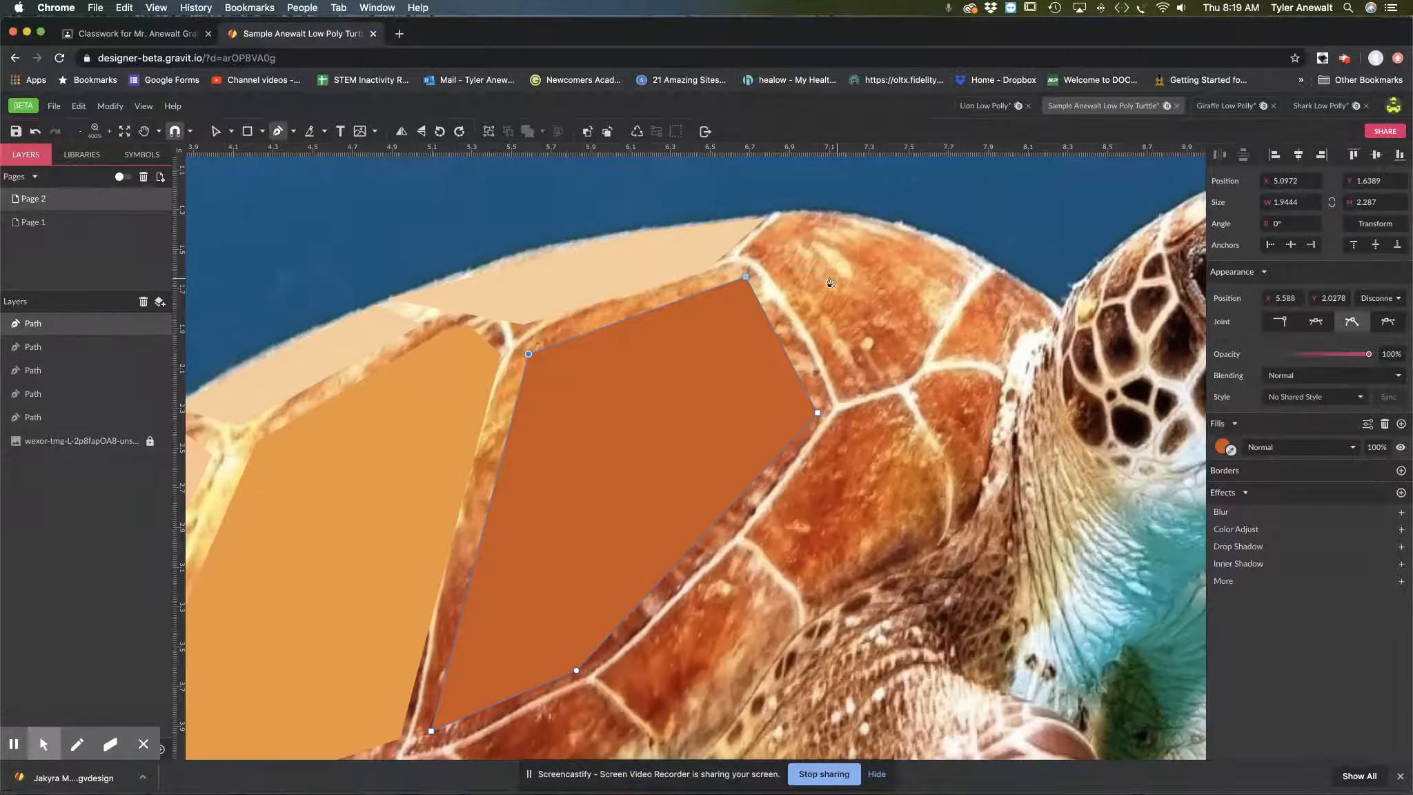
left_click(817, 239)
left_click(746, 280)
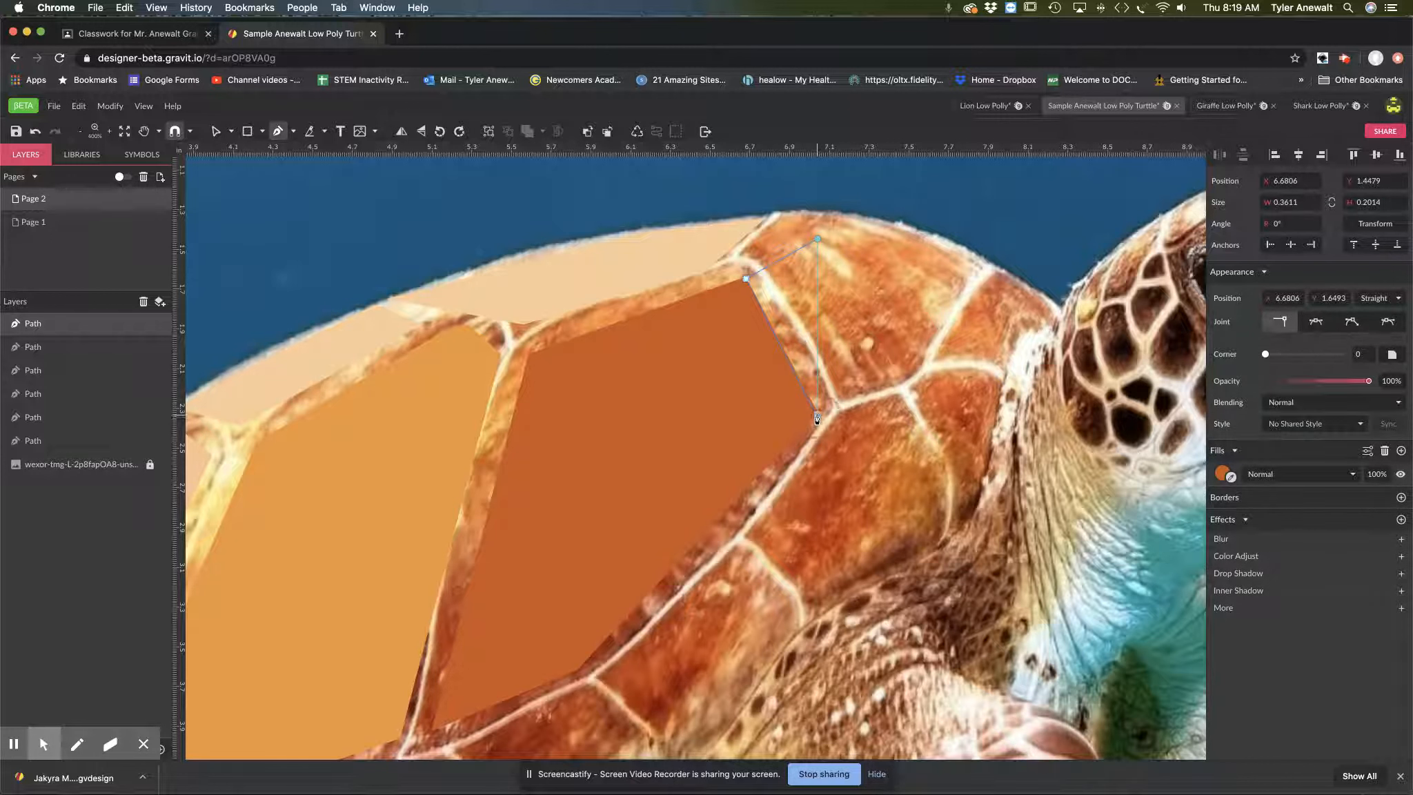
left_click(817, 415)
left_click(817, 240)
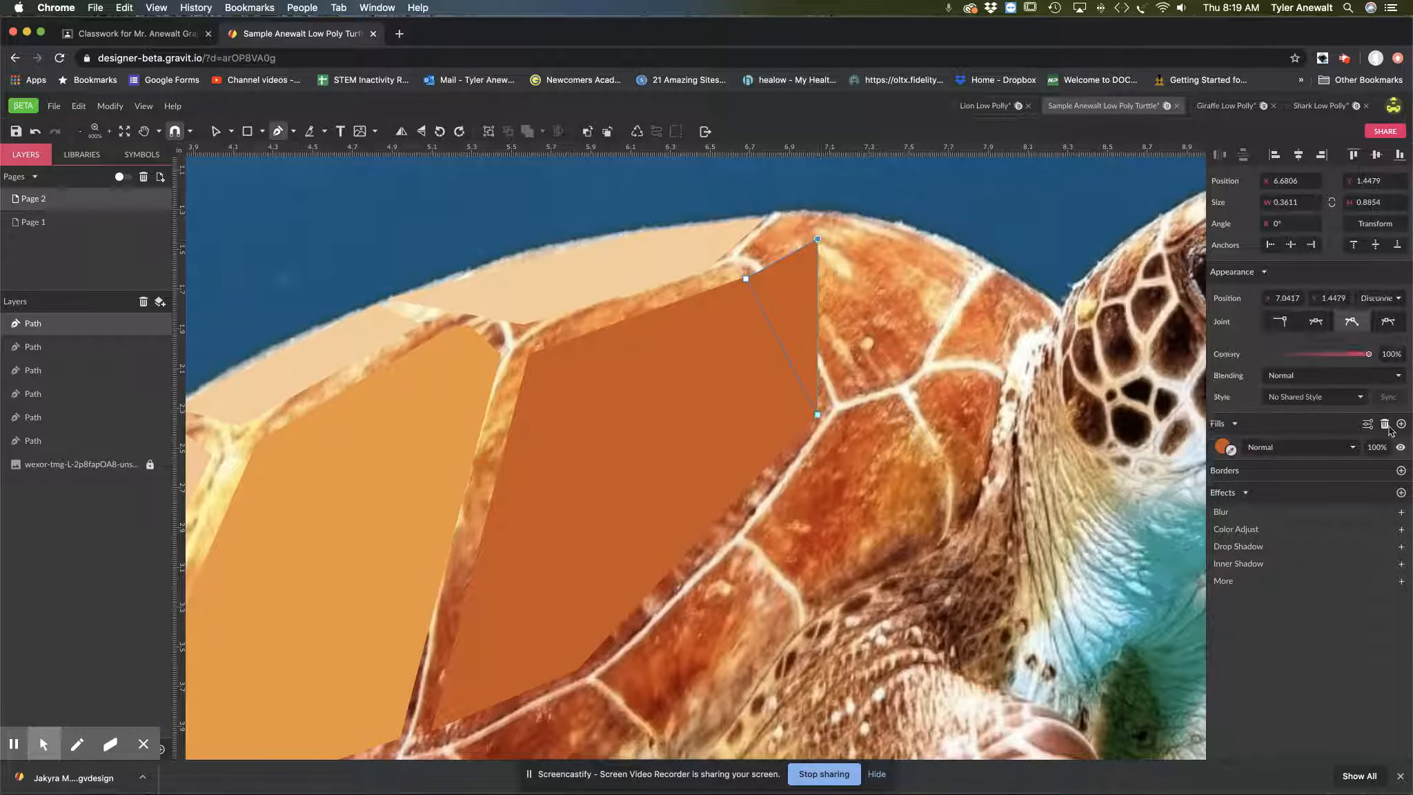
Step: Fill the small triangle with a light orange sampled from the photo beneath it
left_click(1400, 447)
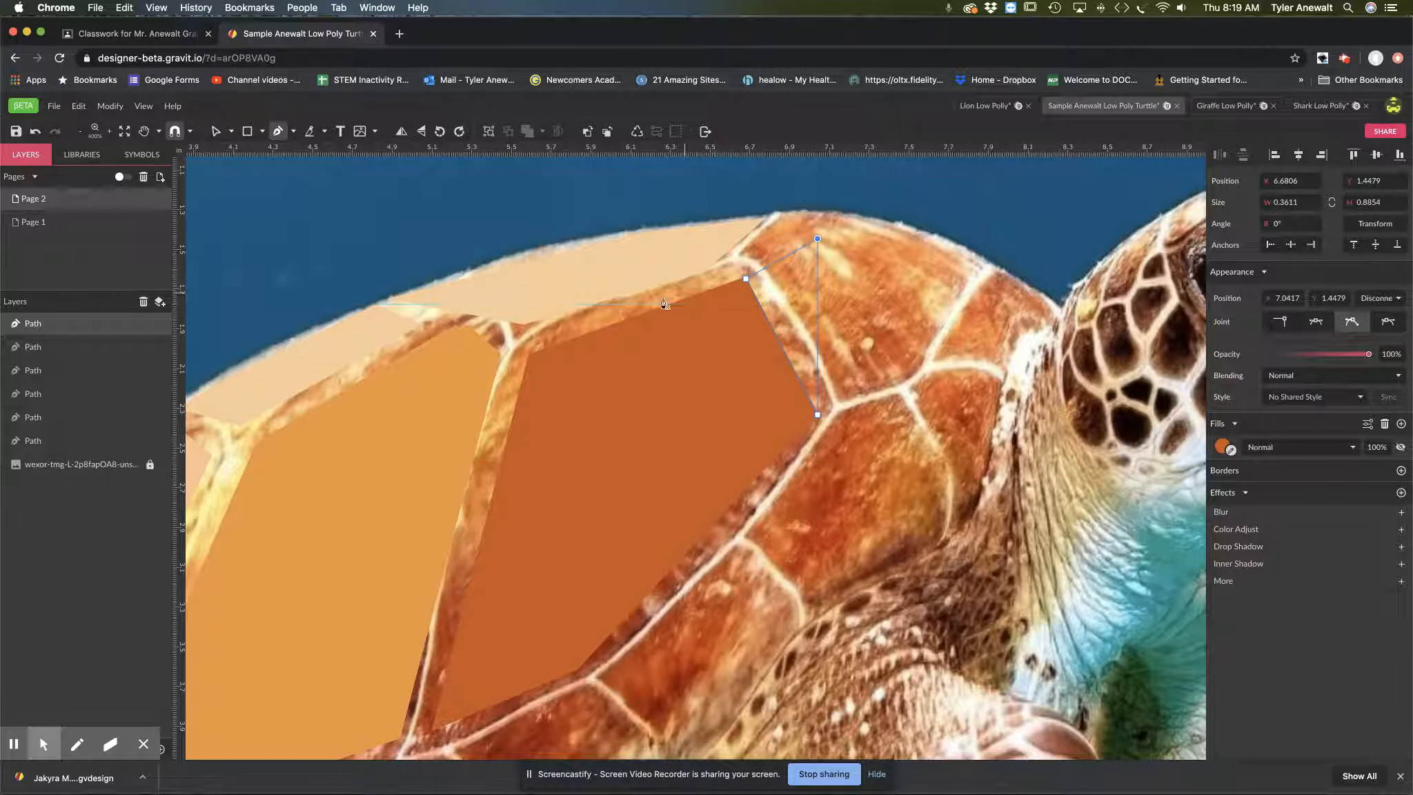
left_click(1231, 450)
left_click(793, 280)
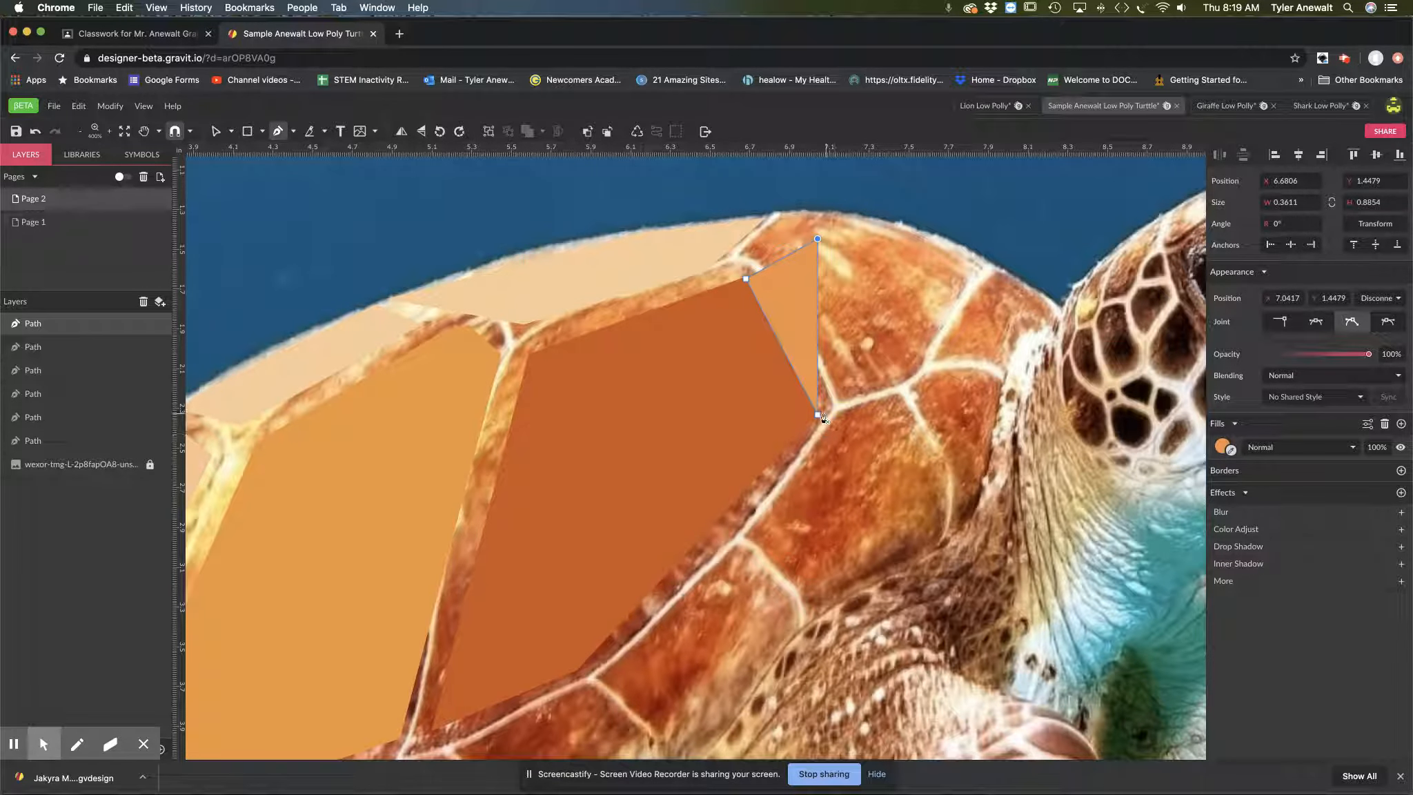
left_click(818, 416)
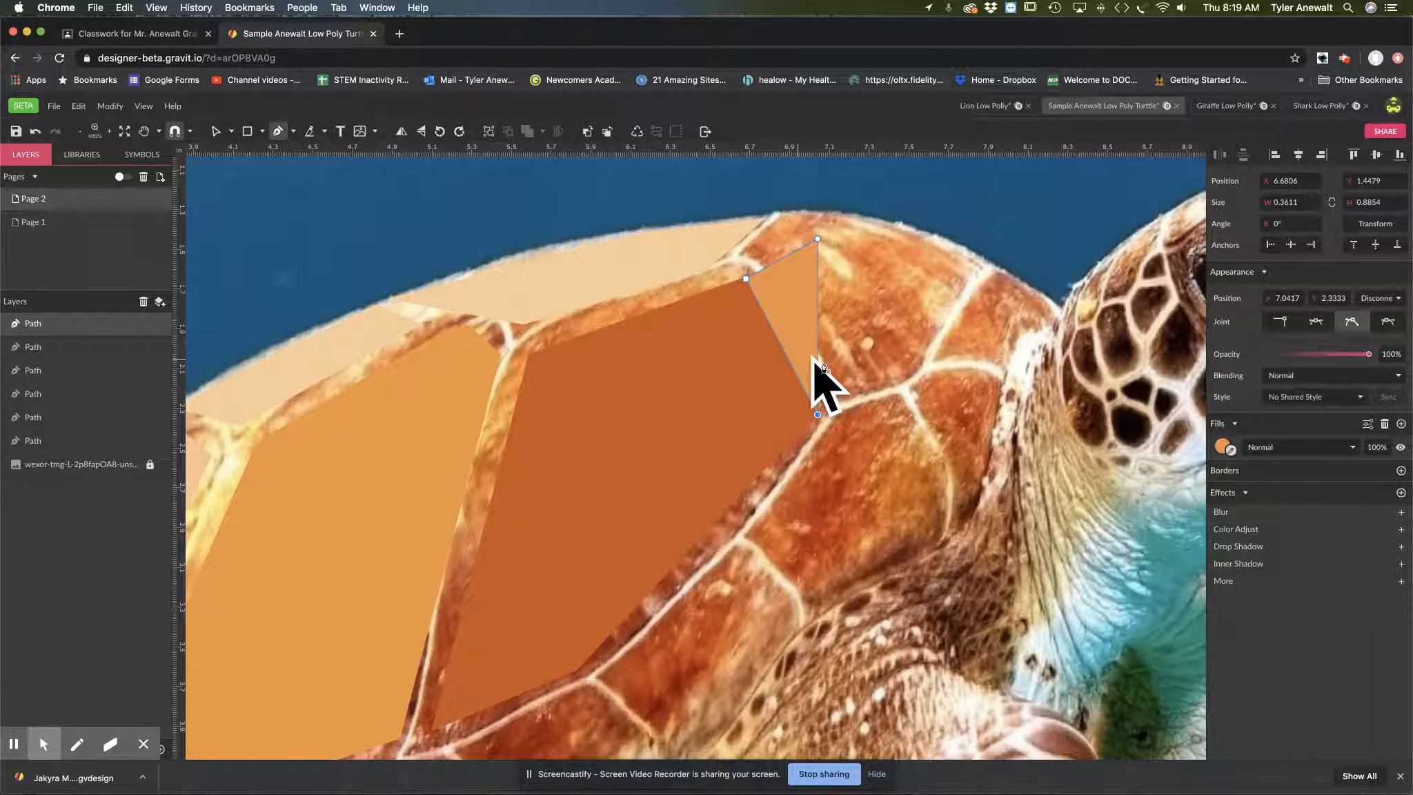
Step: Outline the small edge plate below the triangle with six points, about 0.93 × 1.07 in, and fill it with reddish orange sampled from the photo
scroll(833, 489, "down", 5)
left_click(874, 296)
left_click(789, 409)
left_click_drag(838, 488, 859, 482)
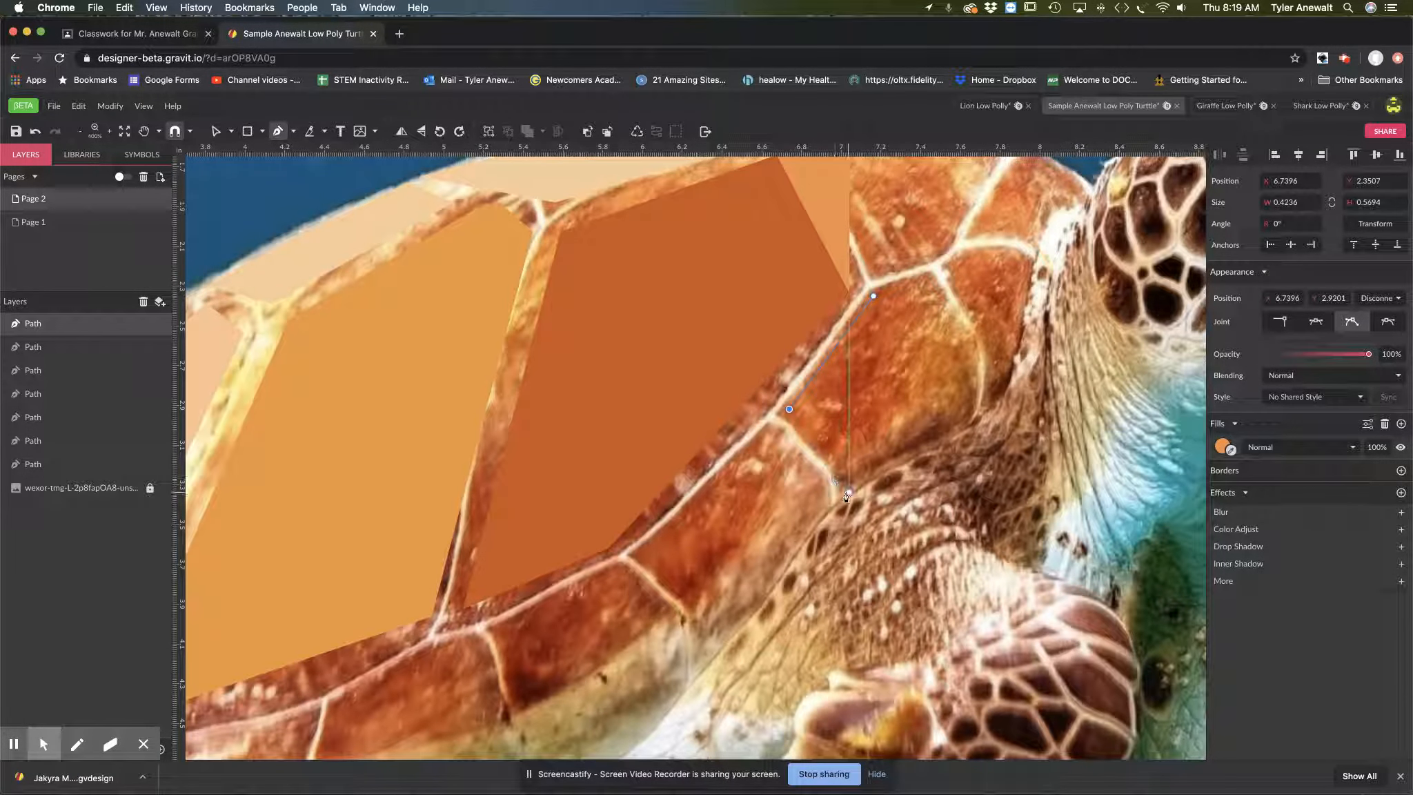
left_click(960, 425)
left_click(974, 358)
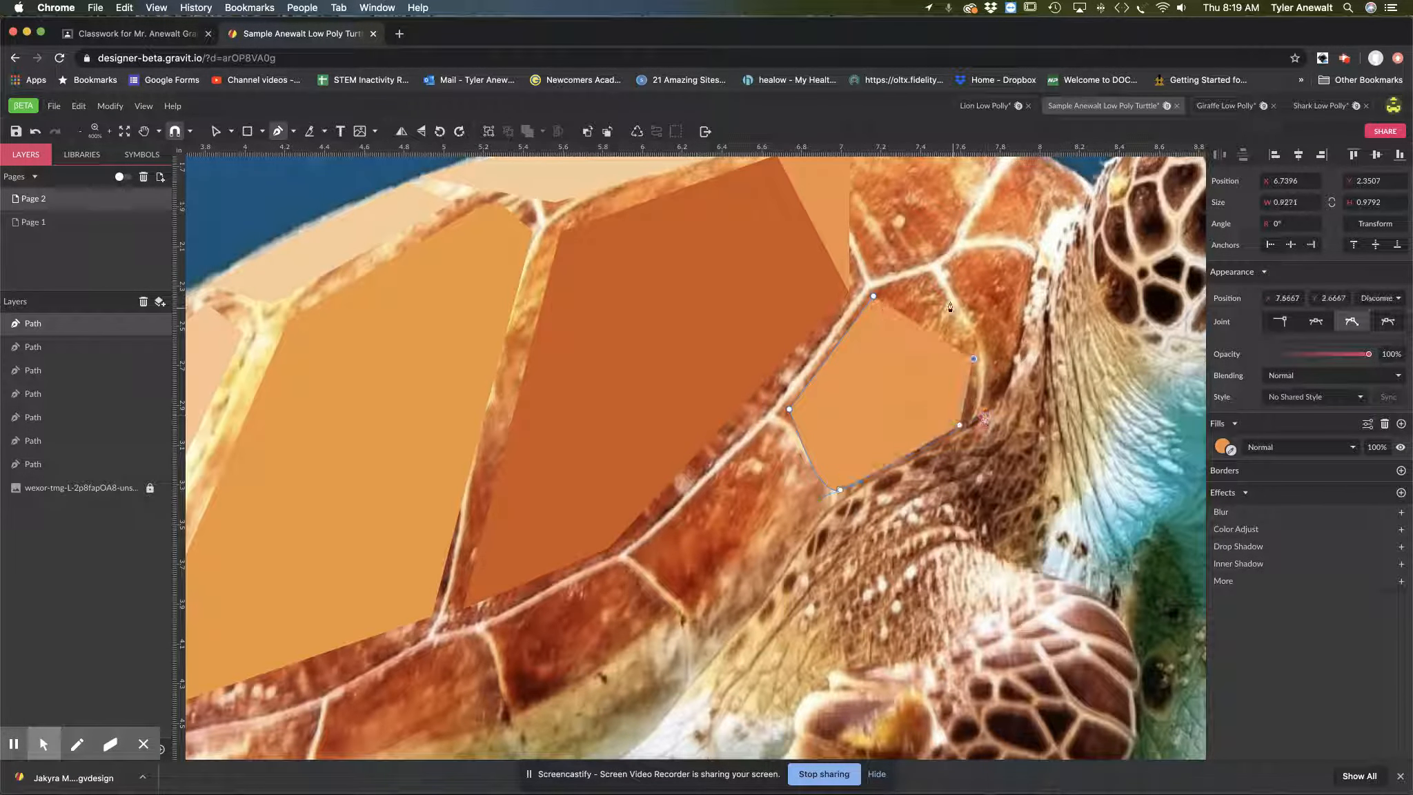
left_click(928, 278)
left_click(873, 296)
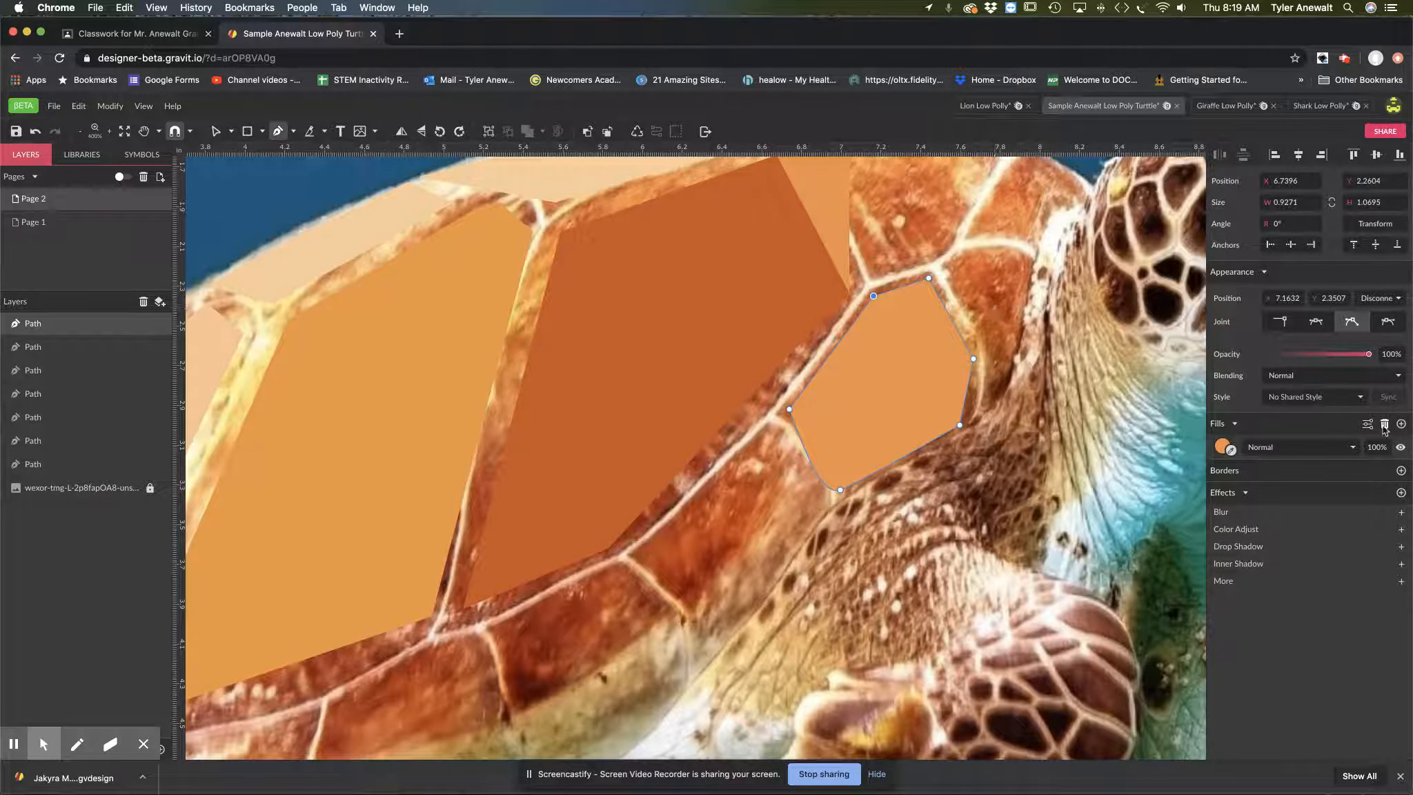
left_click(1231, 450)
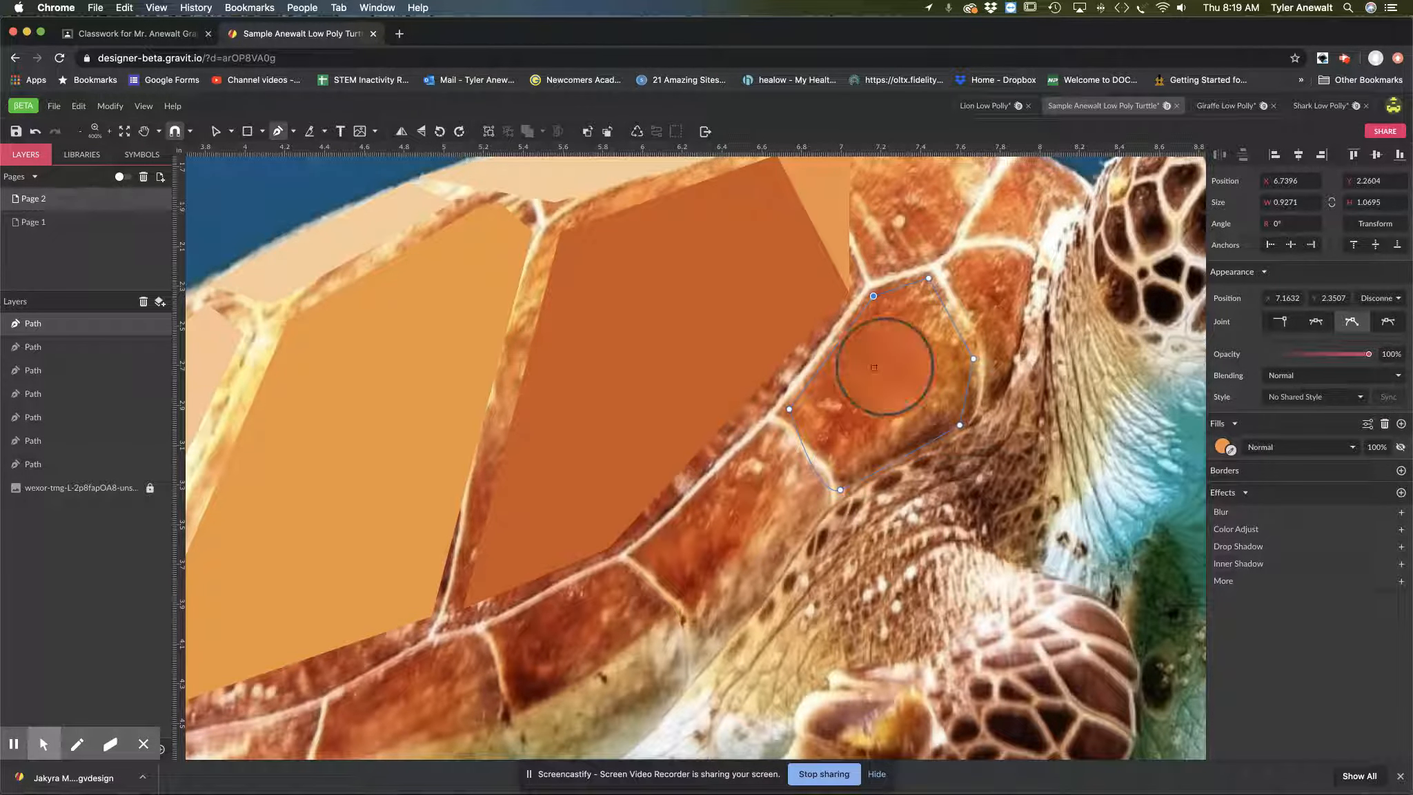
left_click(857, 412)
Step: Outline the next edge plate toward the rear with five points, about 0.89 × 1.20 in, and fill it with deep orange sampled from the photo
left_click_drag(857, 413, 952, 342)
left_click(867, 353)
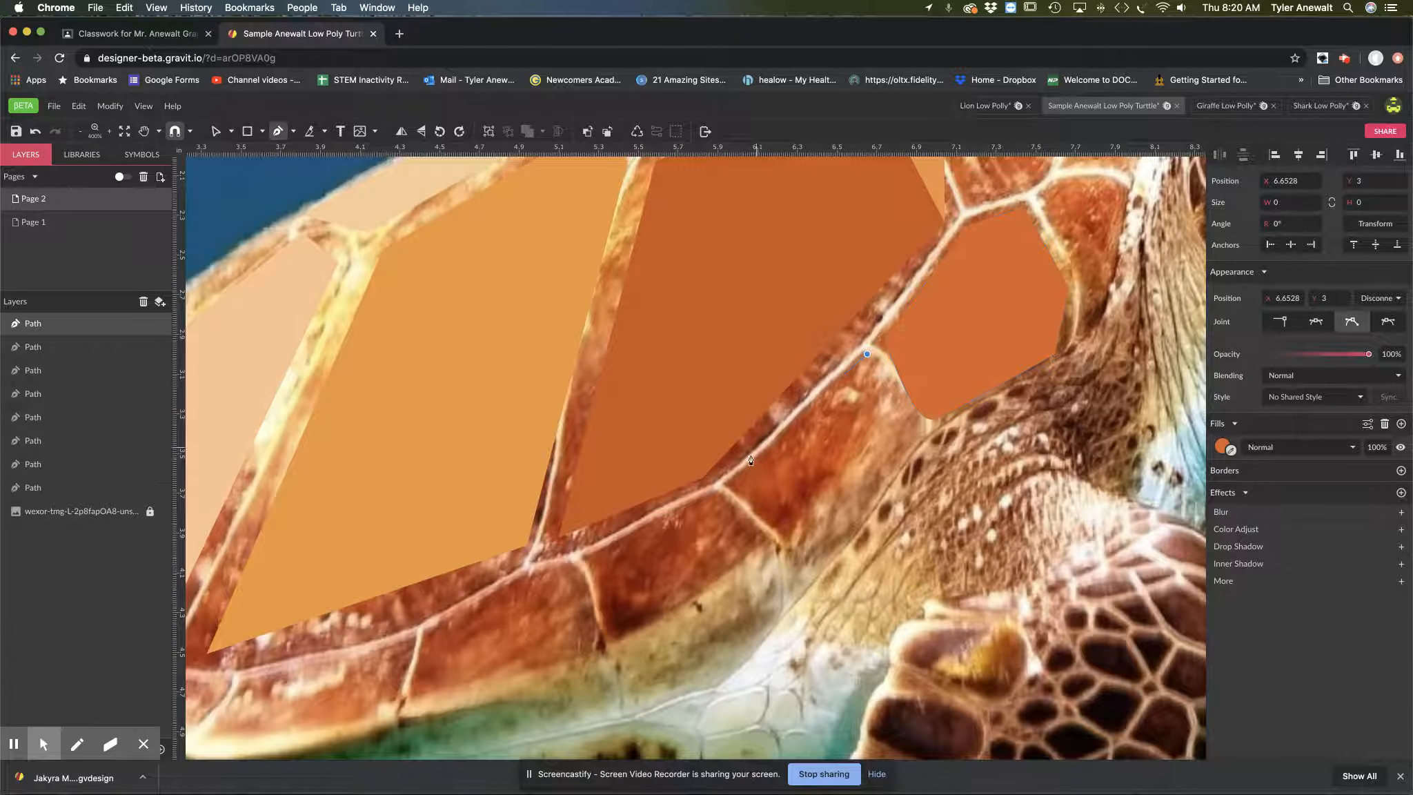
left_click(739, 486)
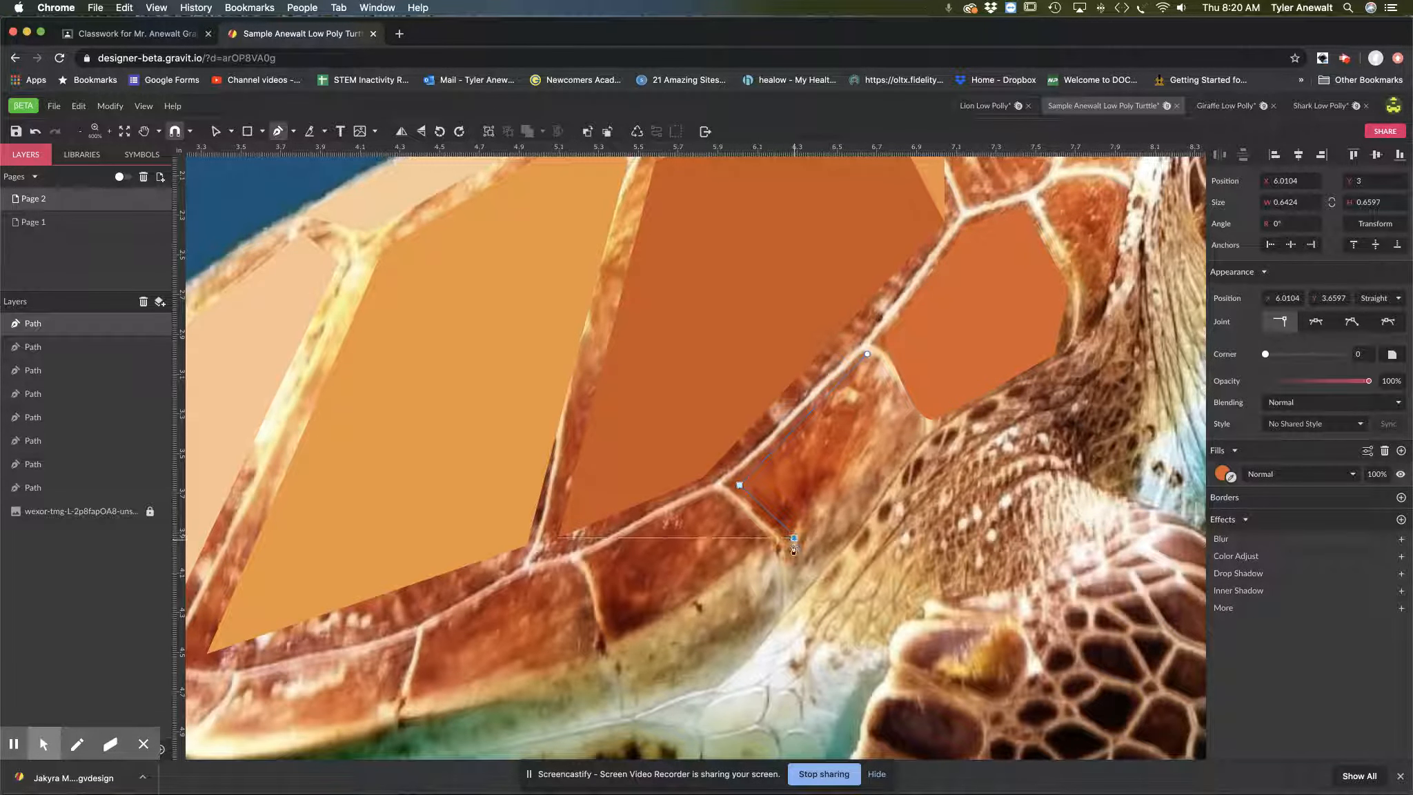
left_click(794, 537)
left_click(793, 593)
left_click(916, 437)
left_click(867, 354)
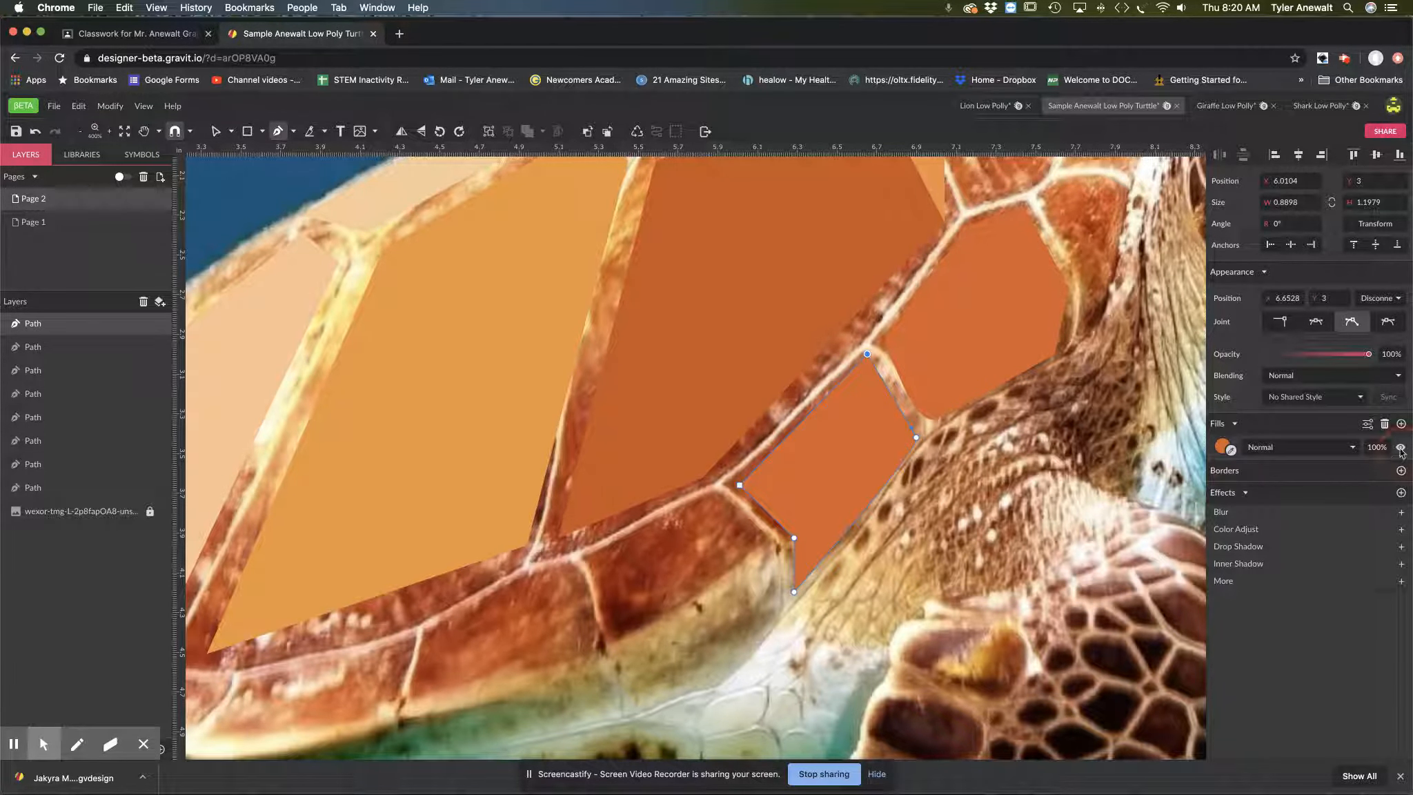
left_click(1401, 449)
left_click(1231, 450)
left_click(827, 466)
Step: Outline the third edge plate with seven points, about 0.96 × 1.07 in, and fill it with reddish brown sampled from the photo
key("space")
left_click_drag(765, 544, 935, 450)
left_click(881, 405)
left_click(758, 472)
left_click(781, 540)
left_click(809, 617)
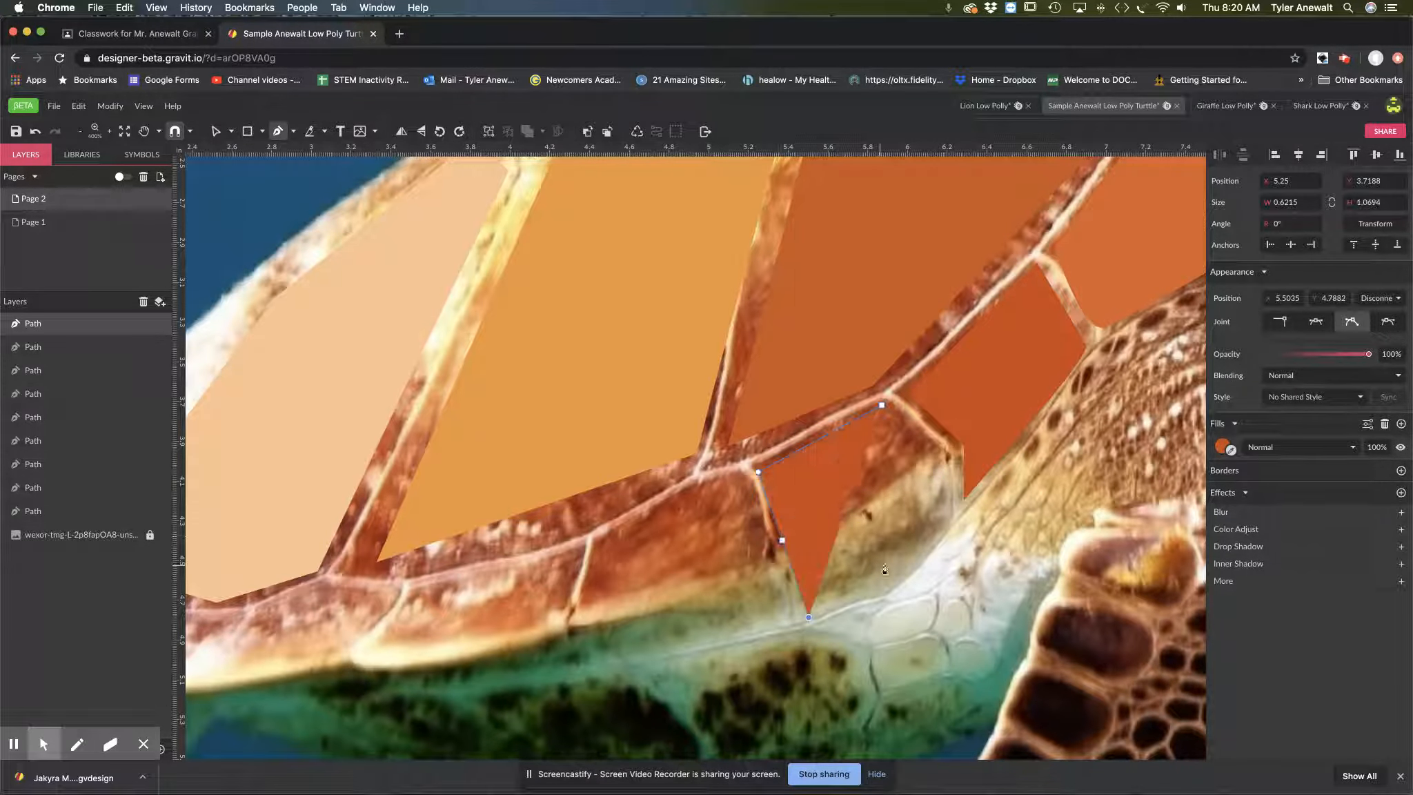
left_click(891, 586)
left_click(950, 519)
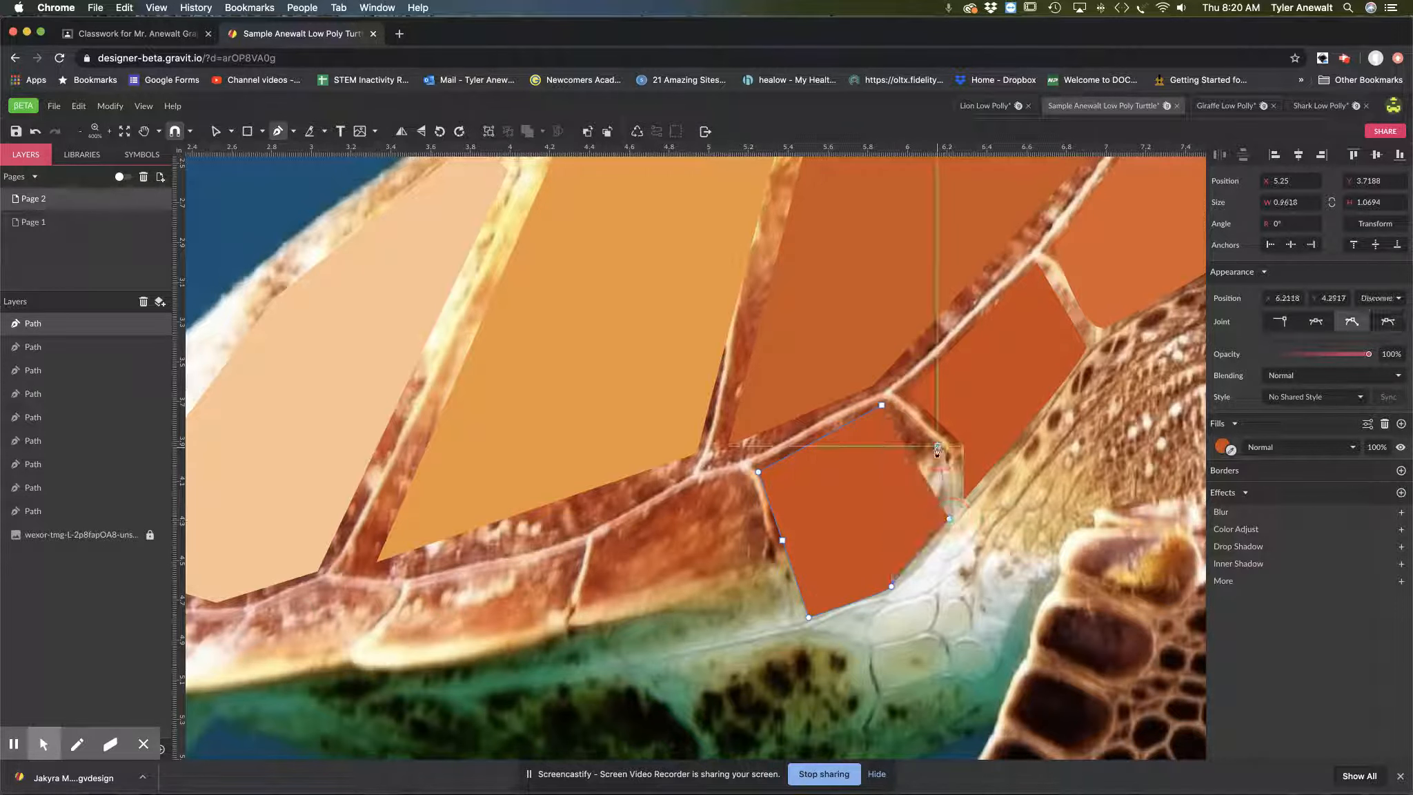
left_click(937, 445)
left_click(882, 406)
left_click(1399, 475)
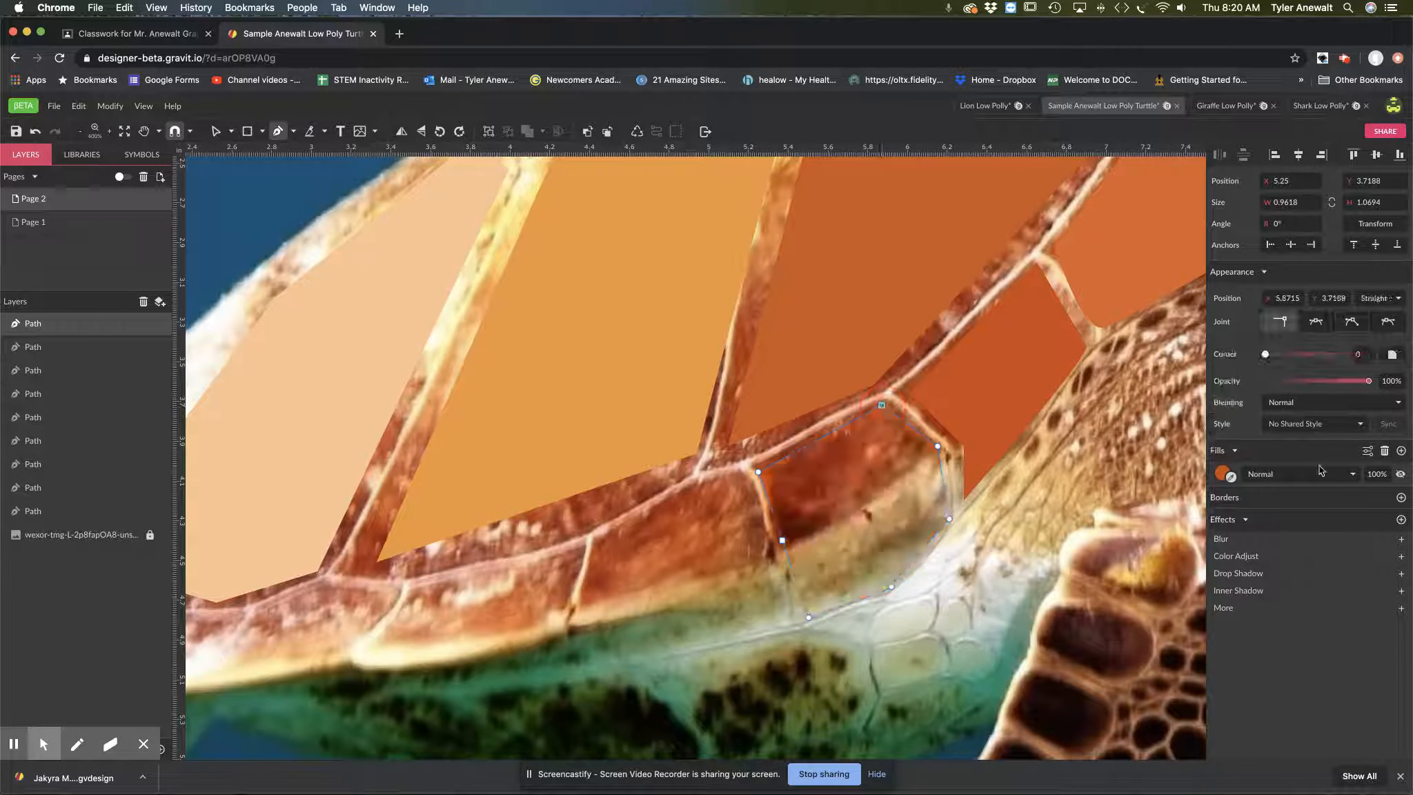
left_click(1400, 474)
Step: Outline the fourth edge plate with four points, about 1.00 × 0.72 in, and fill it with light brown sampled from the photo
left_click_drag(799, 520, 1013, 467)
left_click(975, 421)
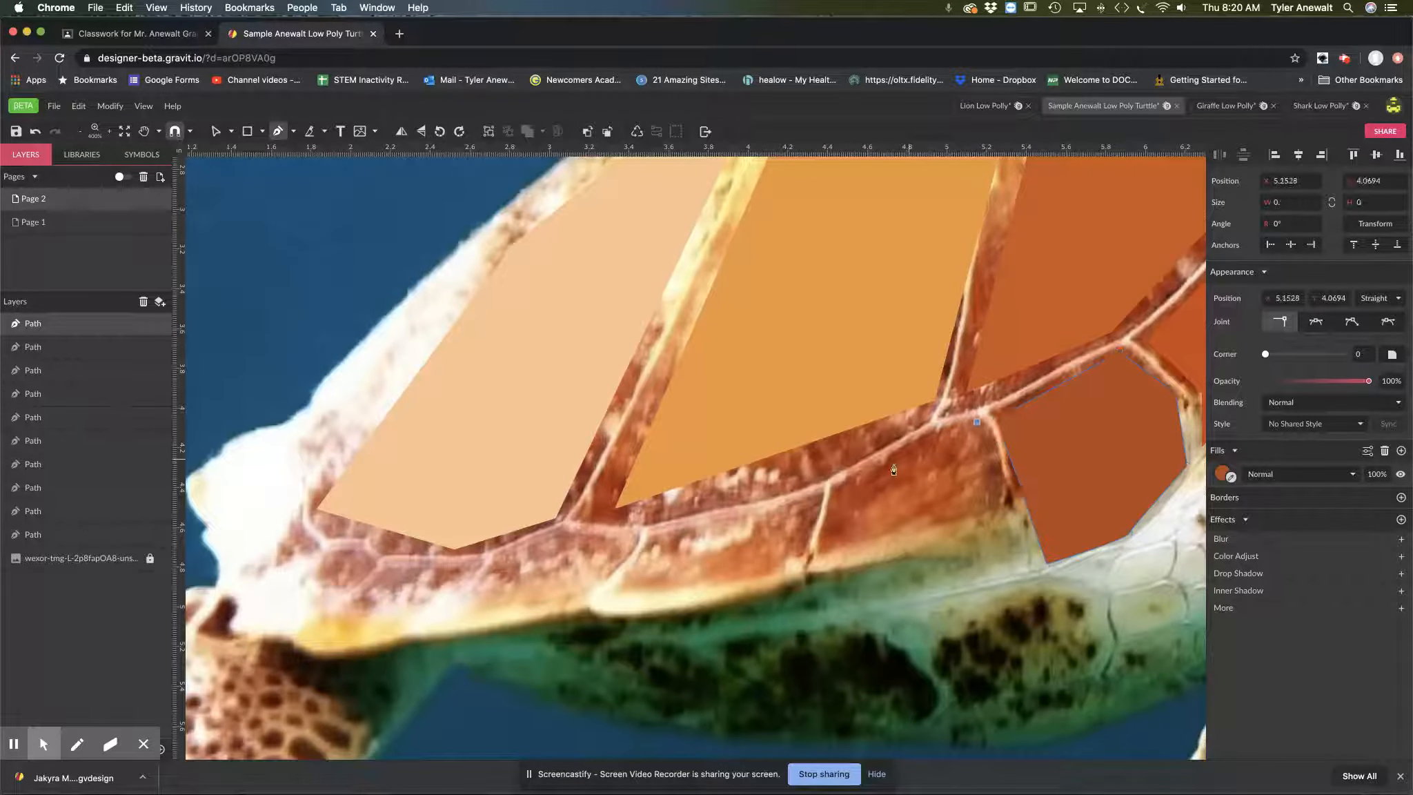
left_click(836, 489)
left_click(817, 564)
left_click(1014, 532)
left_click(976, 422)
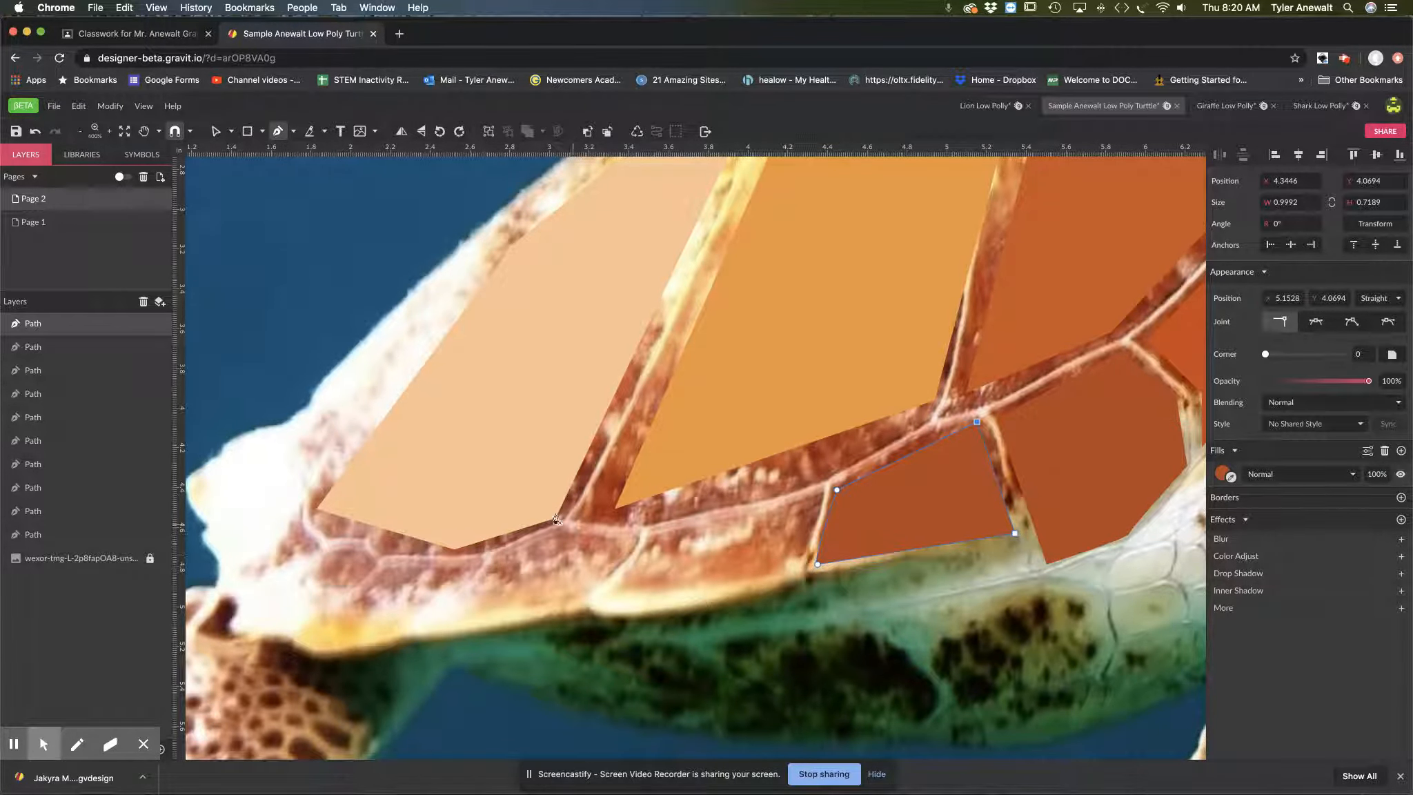
left_click(1401, 475)
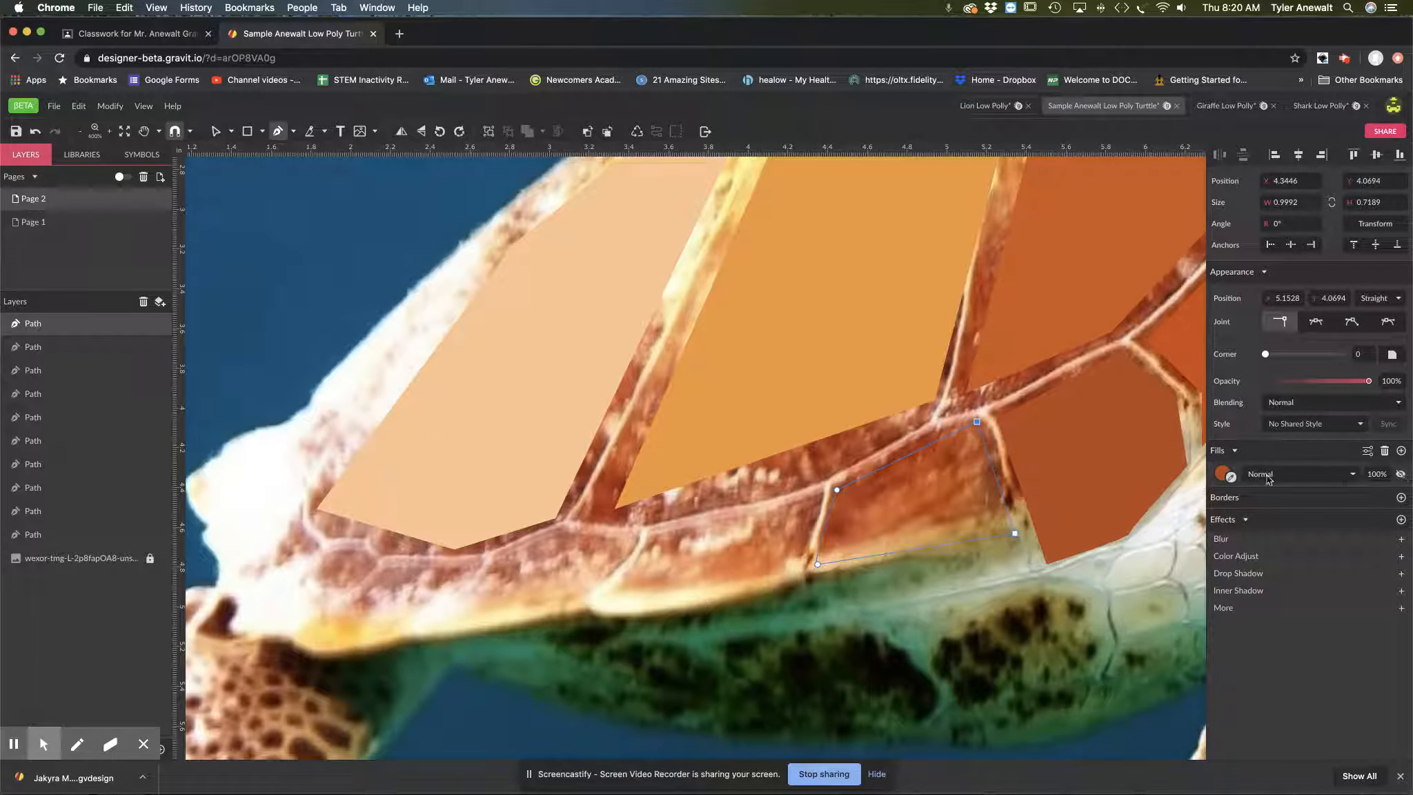
left_click(1232, 477)
left_click(961, 495)
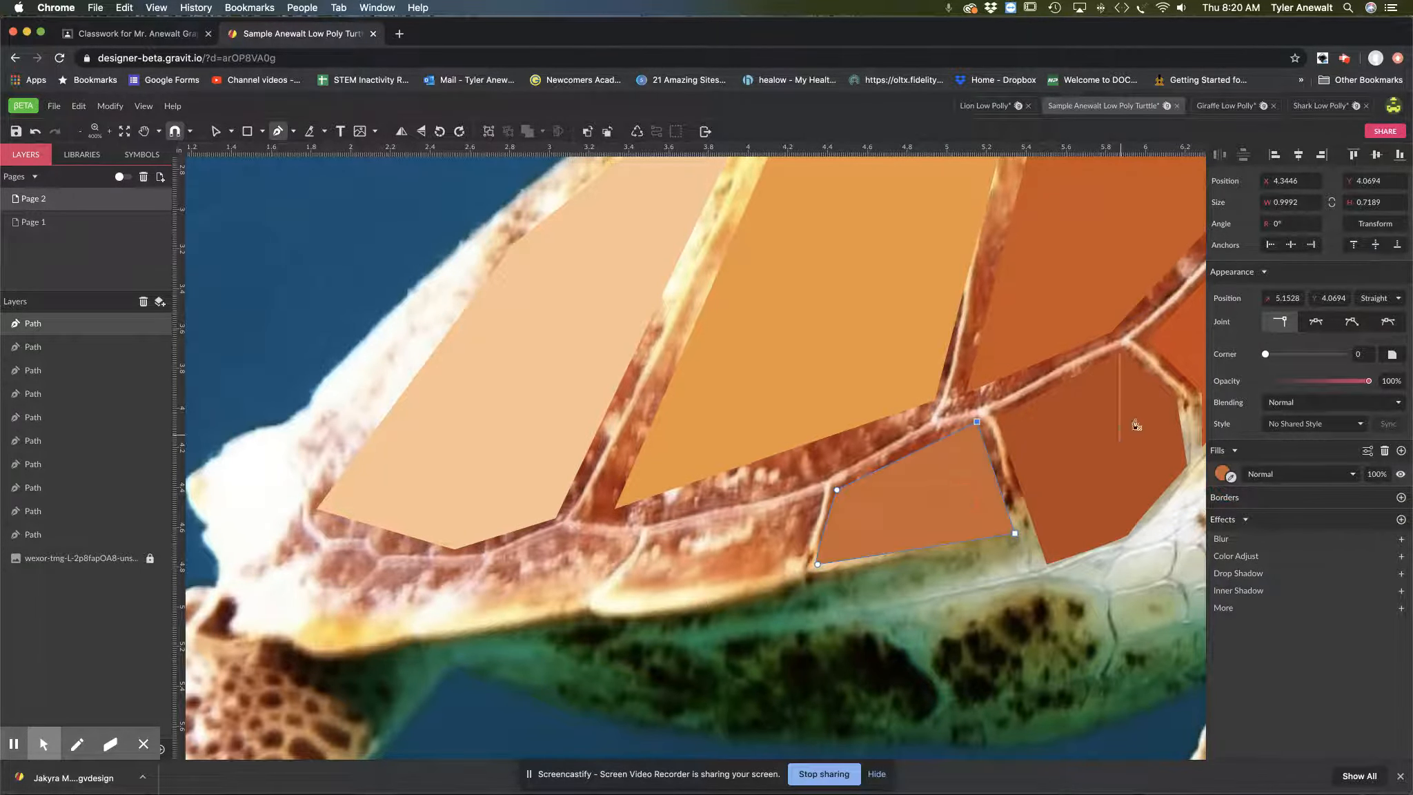
Step: Outline the fifth edge plate toward the rear as a closed four-point path, about 1.03 × 0.49 in
left_click_drag(852, 554, 1057, 524)
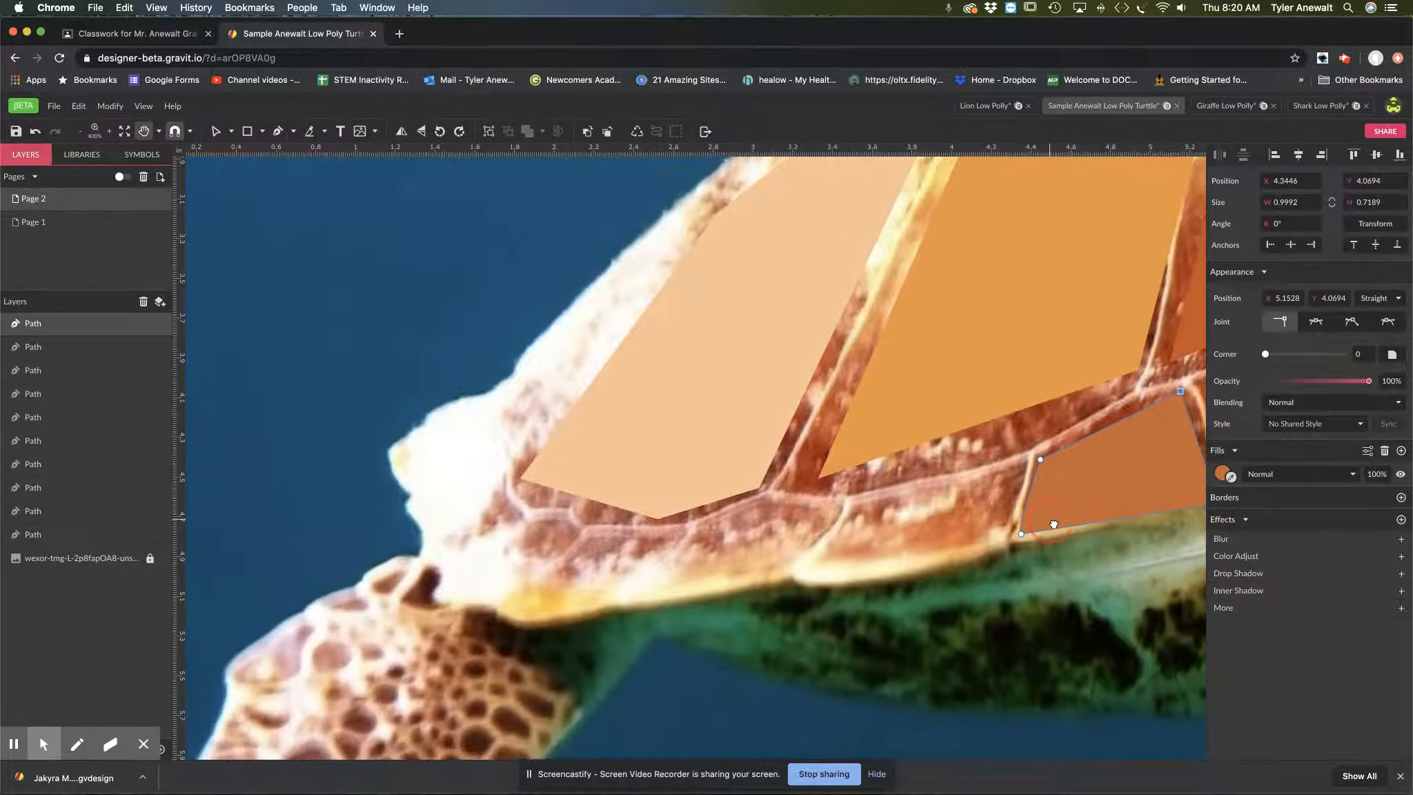
left_click(853, 503)
left_click(811, 568)
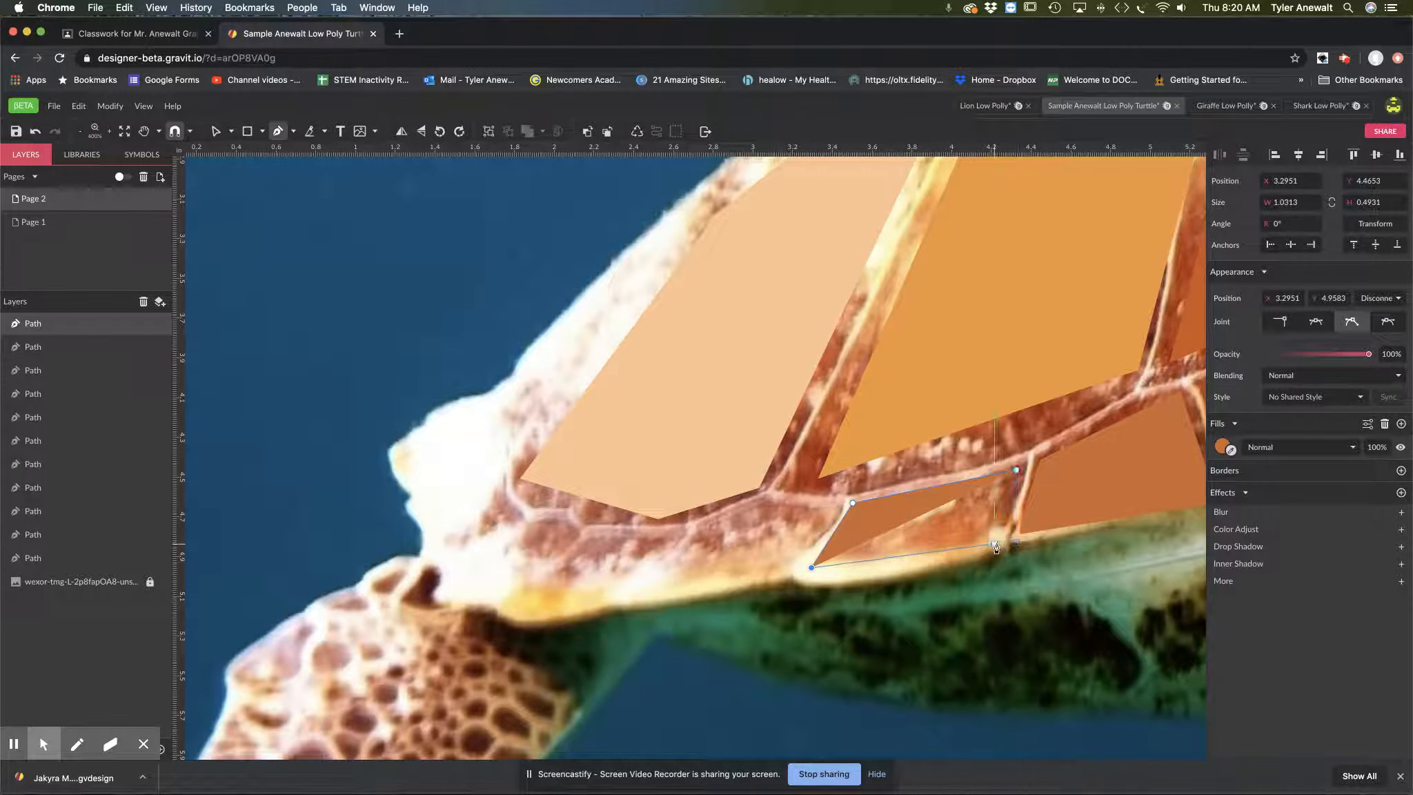
left_click(998, 543)
left_click(1016, 472)
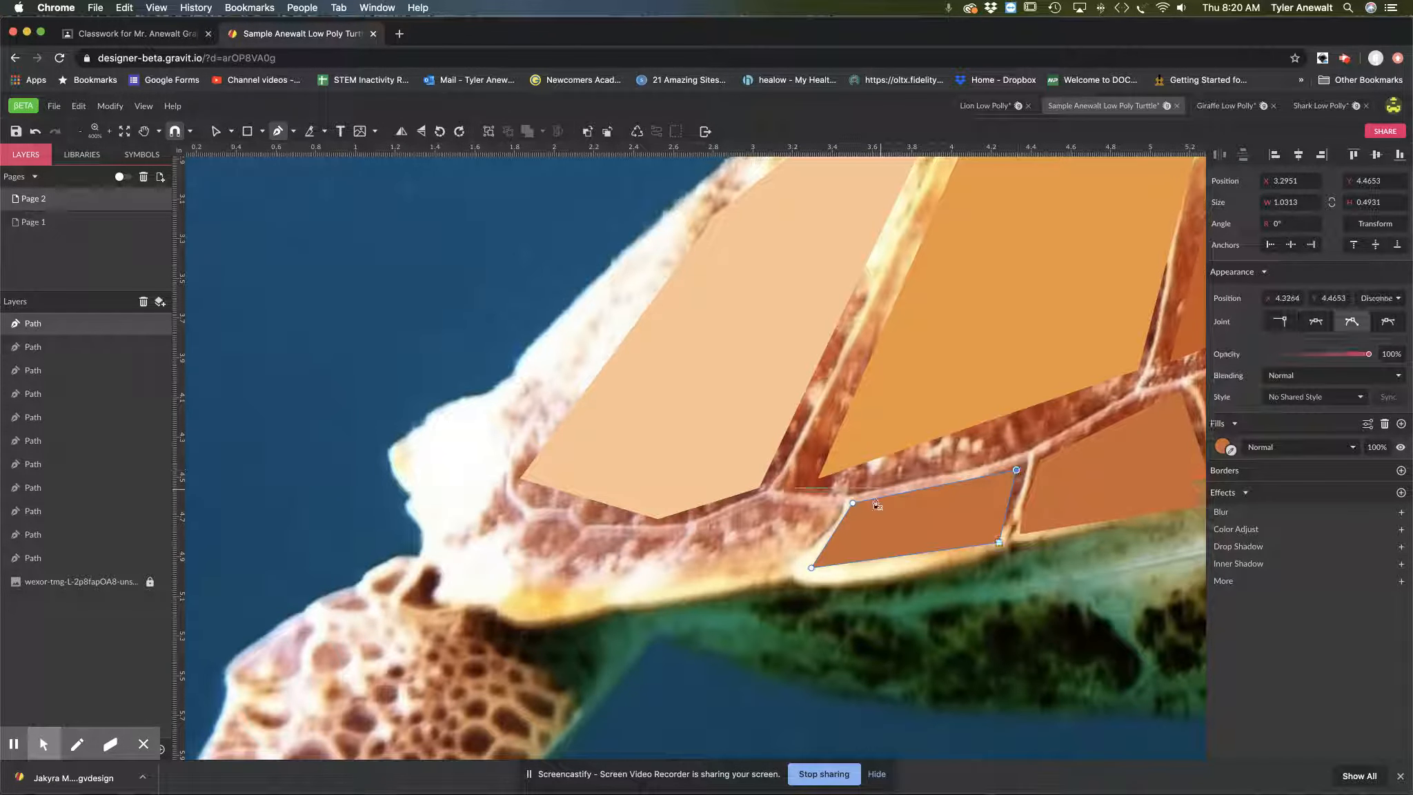
Step: Outline the sixth edge plate, below the rear shell plate, as a closed five-point path, about 0.72 × 0.43 in
left_click(818, 512)
left_click(756, 502)
left_click(684, 535)
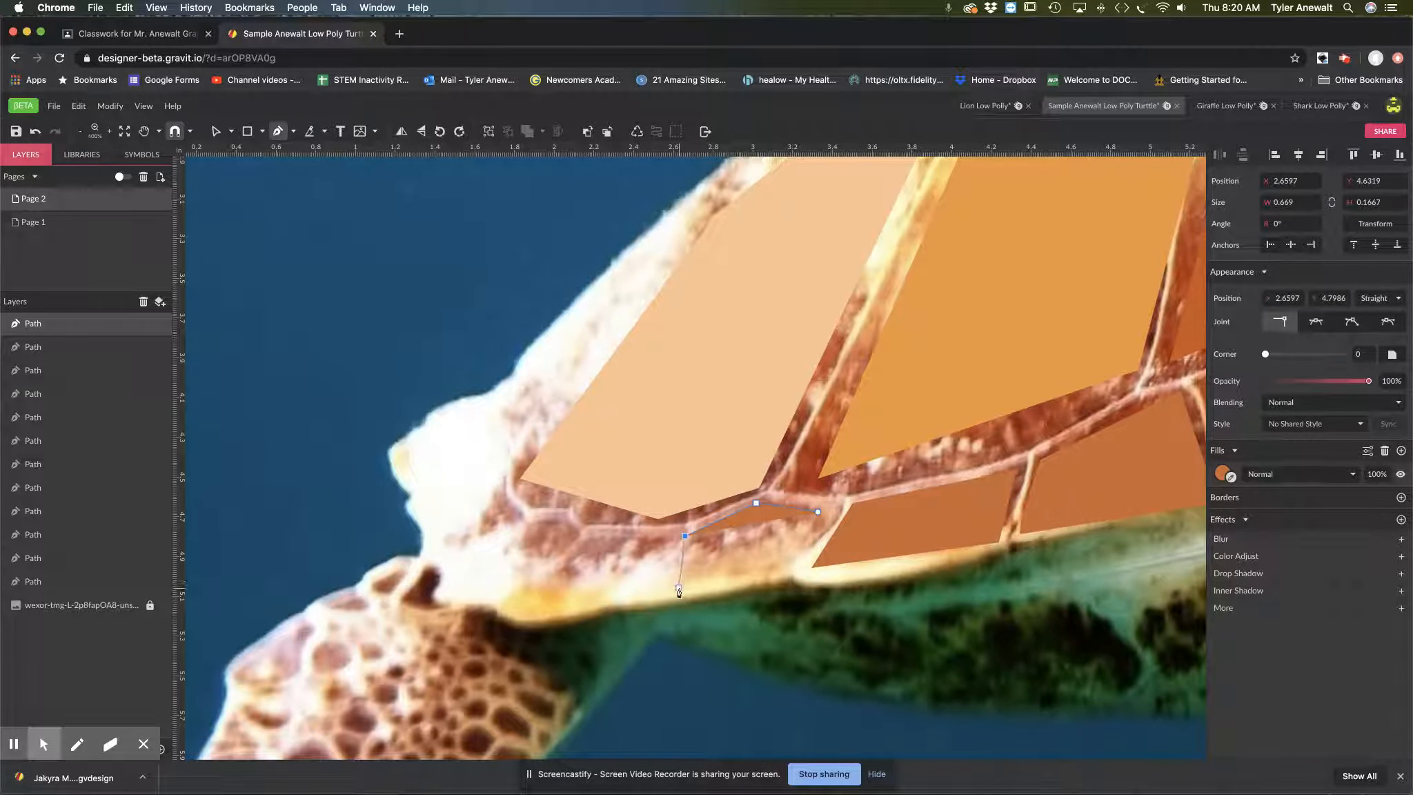
left_click(679, 587)
left_click(792, 575)
left_click(818, 511)
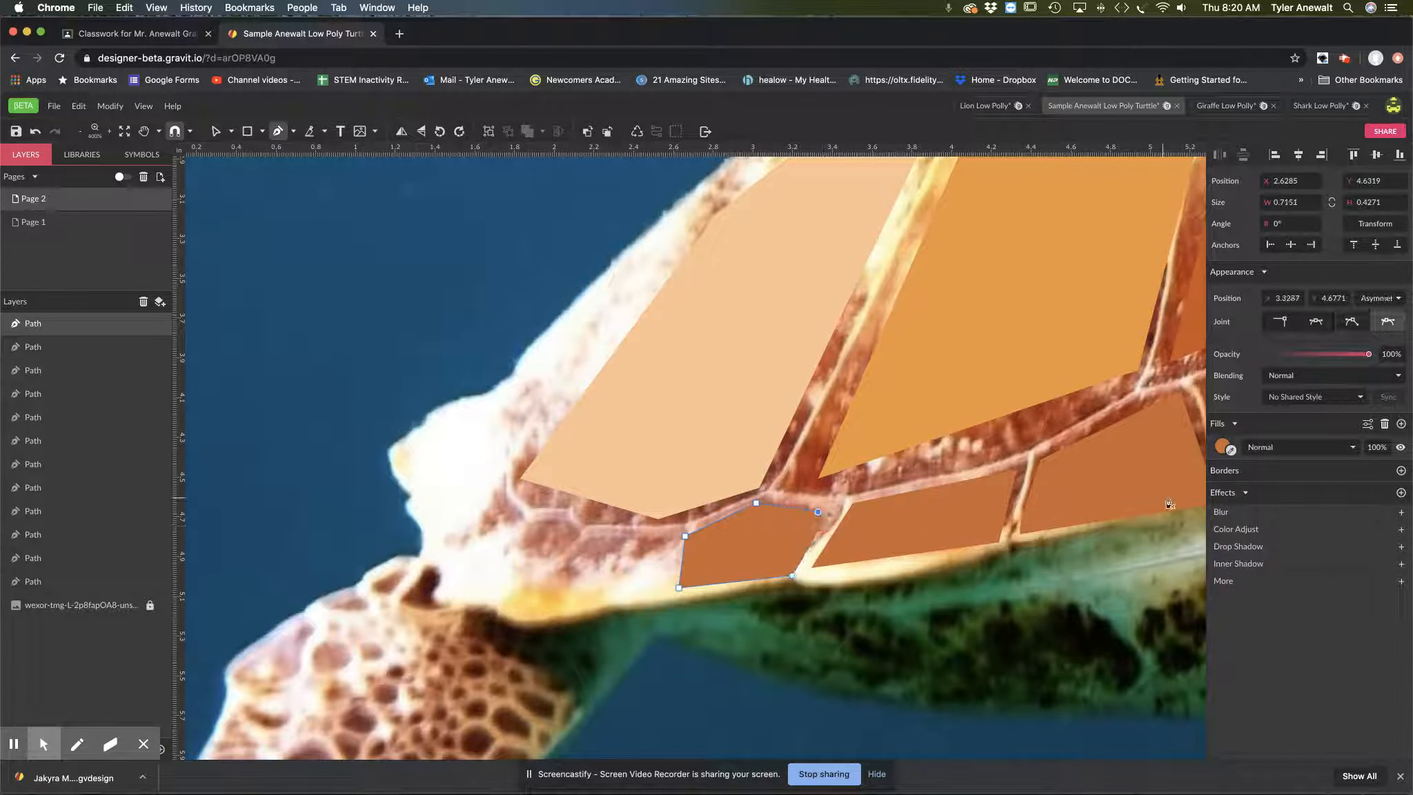
Step: Fill the sixth edge plate with a pale salmon tone sampled from the photo
key("z")
left_click(1057, 429, "alt")
left_click(1088, 429, "alt")
key("p")
left_click(1231, 450)
left_click(773, 602)
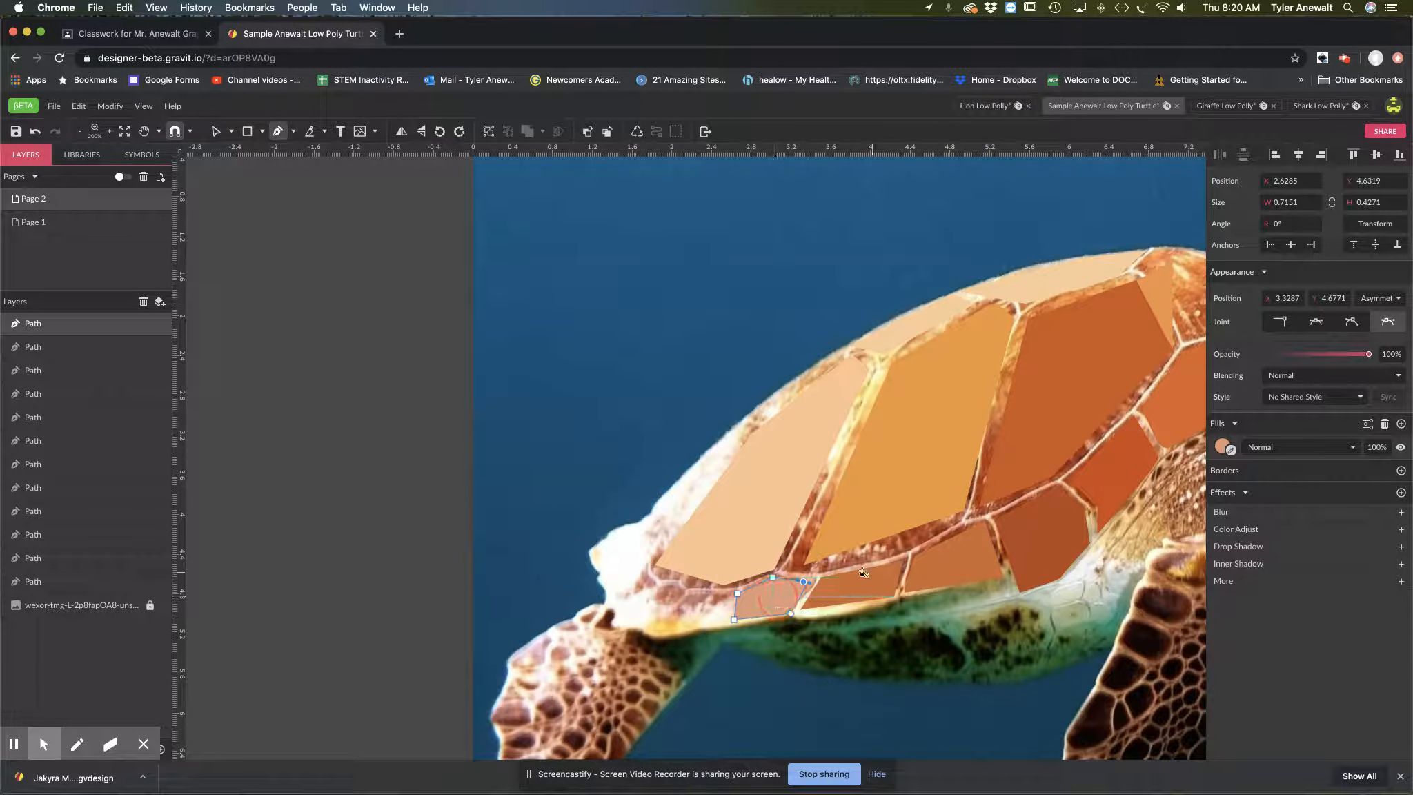
Step: Select the fifth edge plate and fill it with a brownish orange sampled from the photo beneath it
left_click(231, 131)
left_click(247, 153)
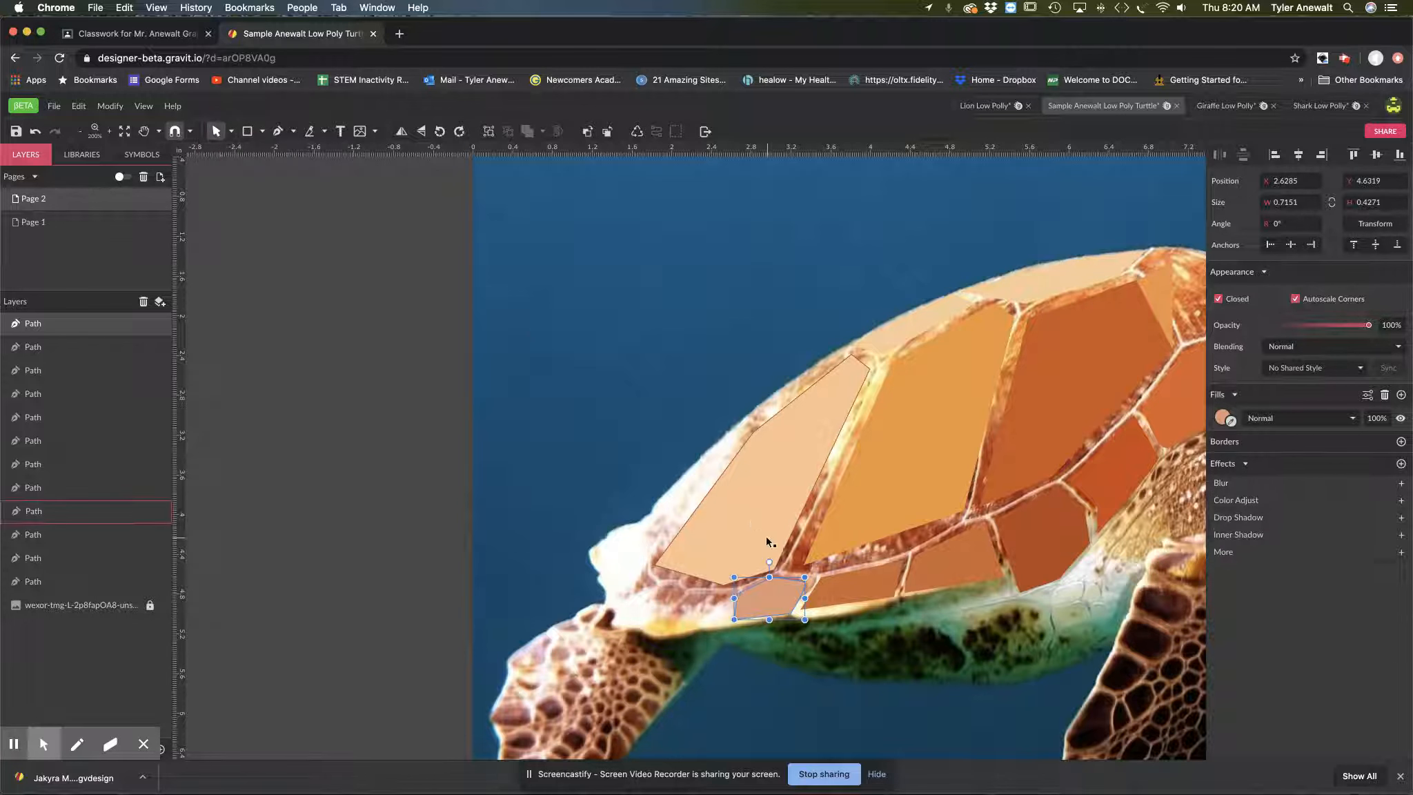
left_click(842, 591)
left_click(1401, 418)
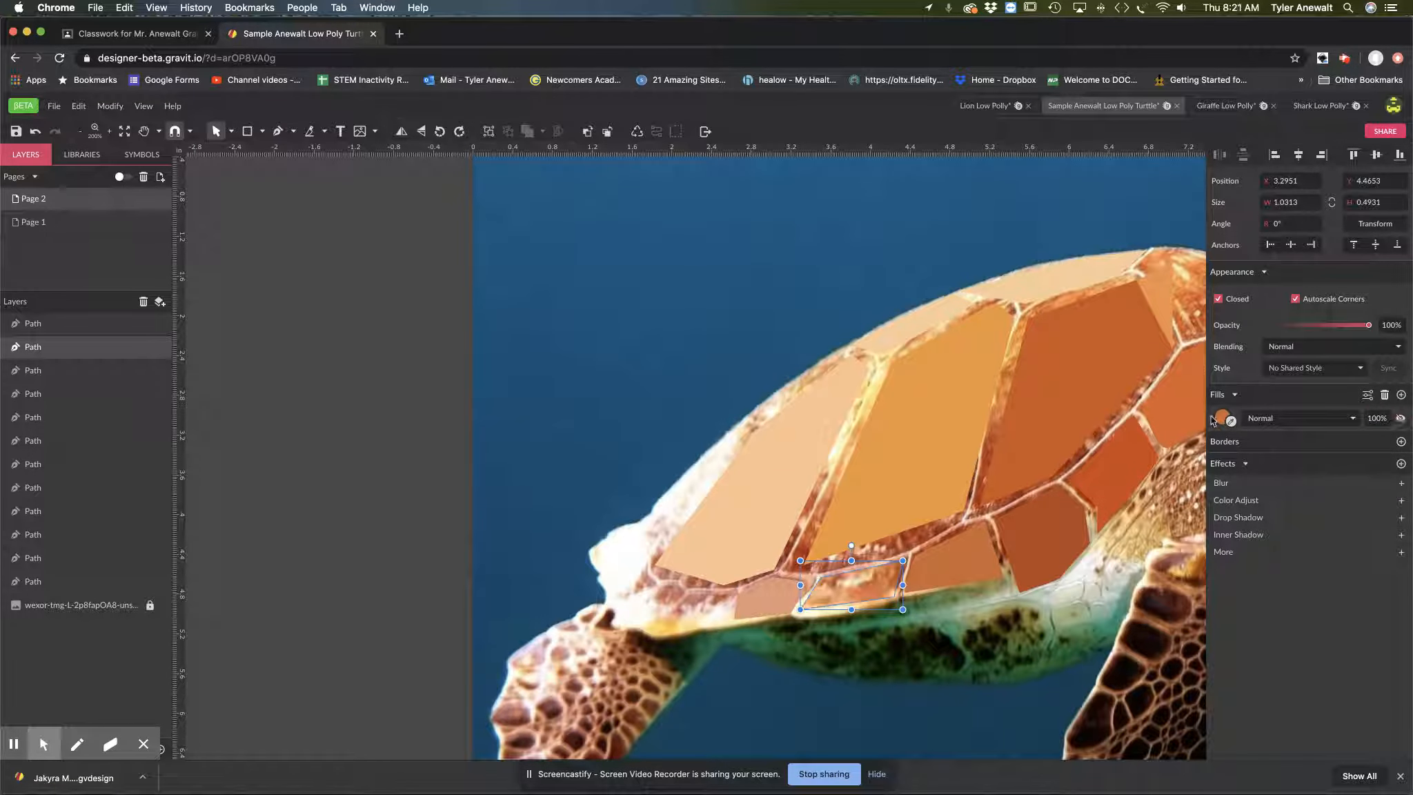
left_click(1230, 420)
left_click(857, 585)
Step: Review the traced shell plates against the whole turtle photo and look over the large front flipper
key("space")
left_click_drag(1039, 507, 801, 544)
key("z")
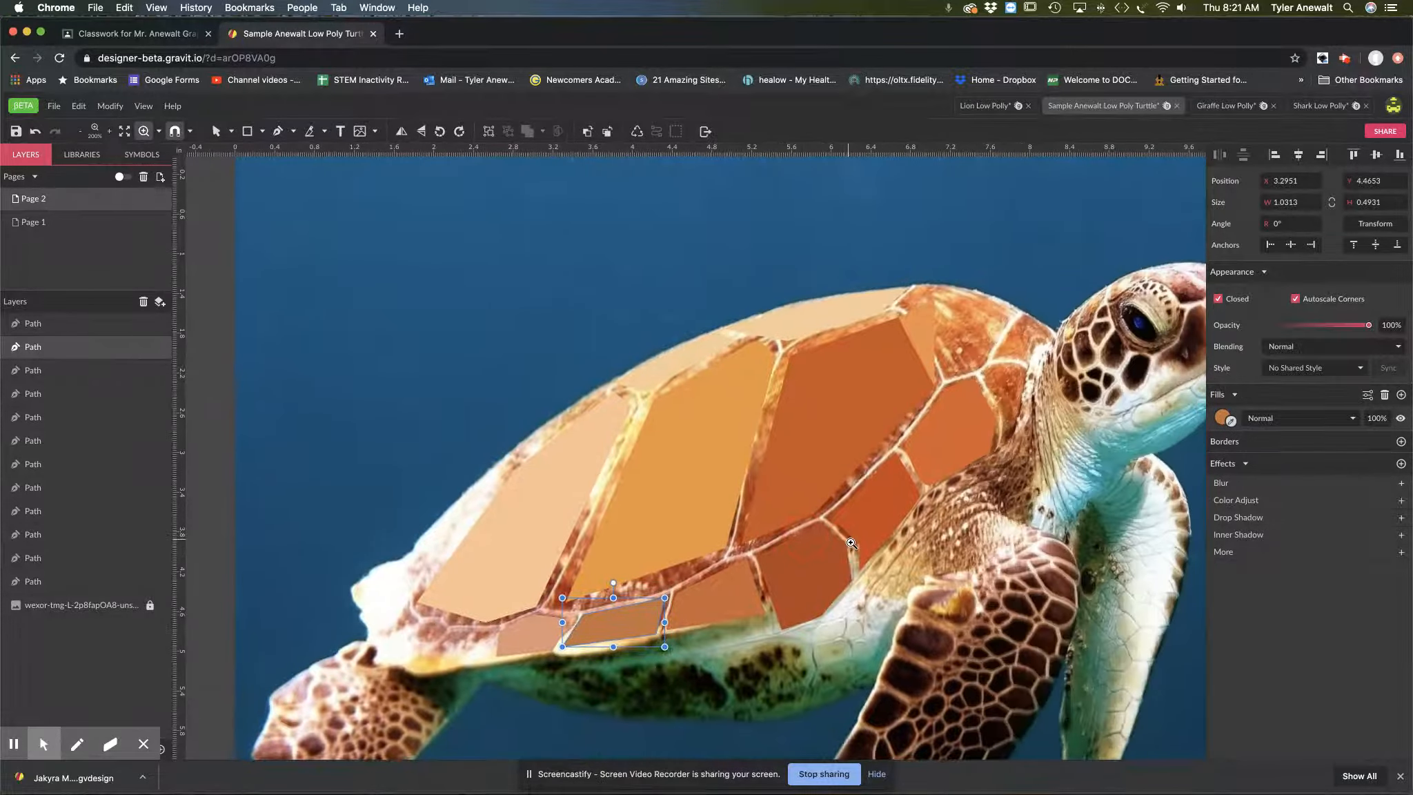
left_click(850, 542, "alt")
left_click(880, 534, "alt")
key("v")
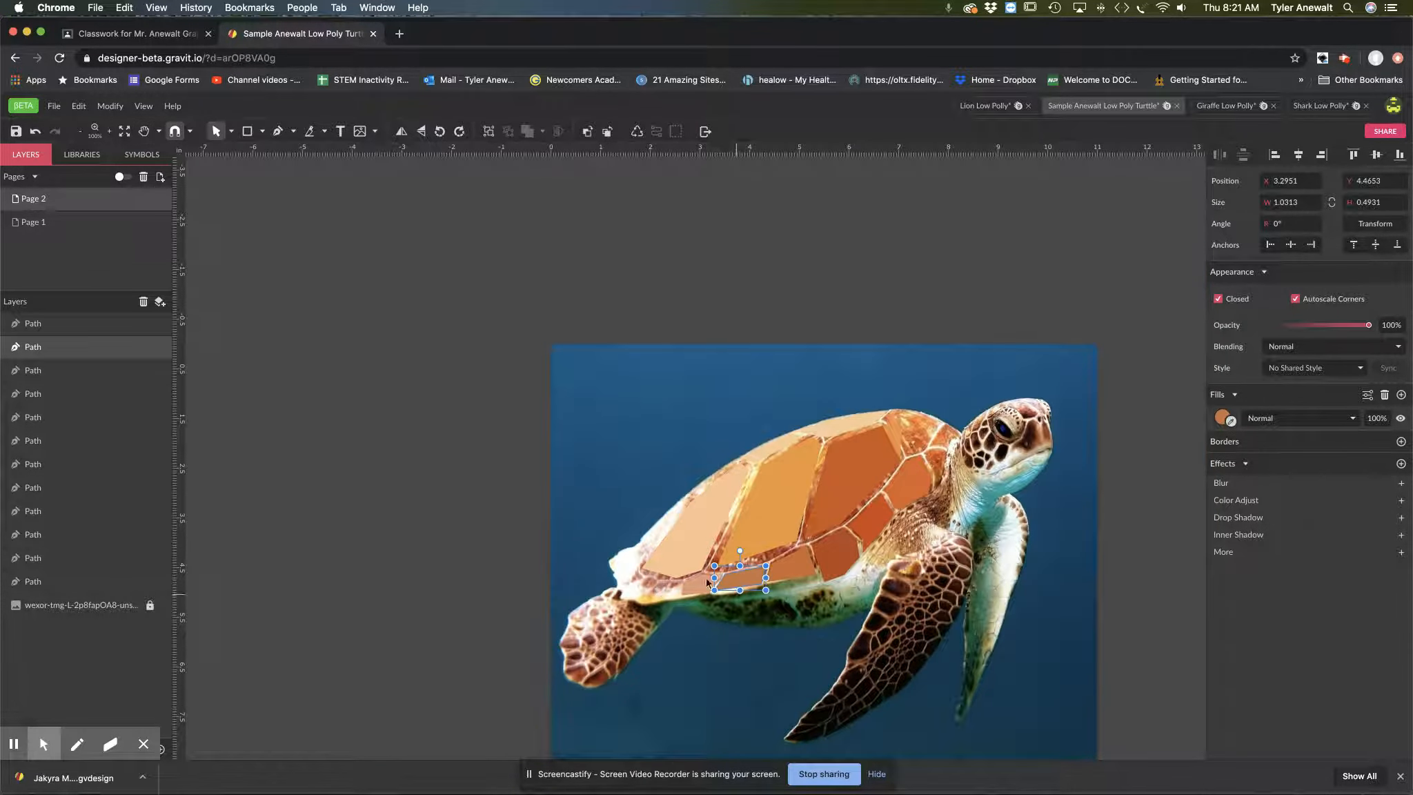
key("space")
left_click(898, 595, "super")
left_click(898, 595, "super")
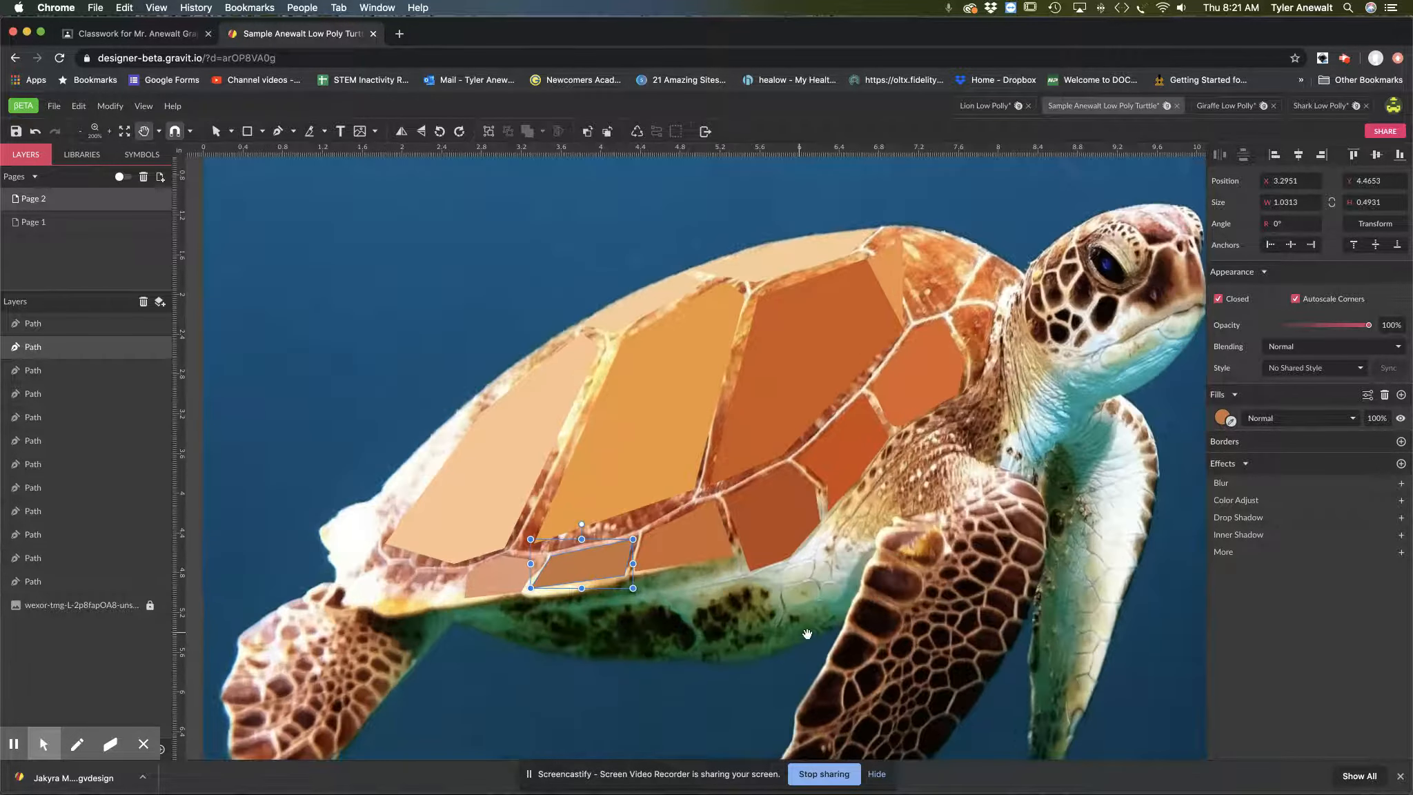
left_click_drag(807, 633, 816, 581)
key("space")
left_click_drag(981, 478, 905, 454)
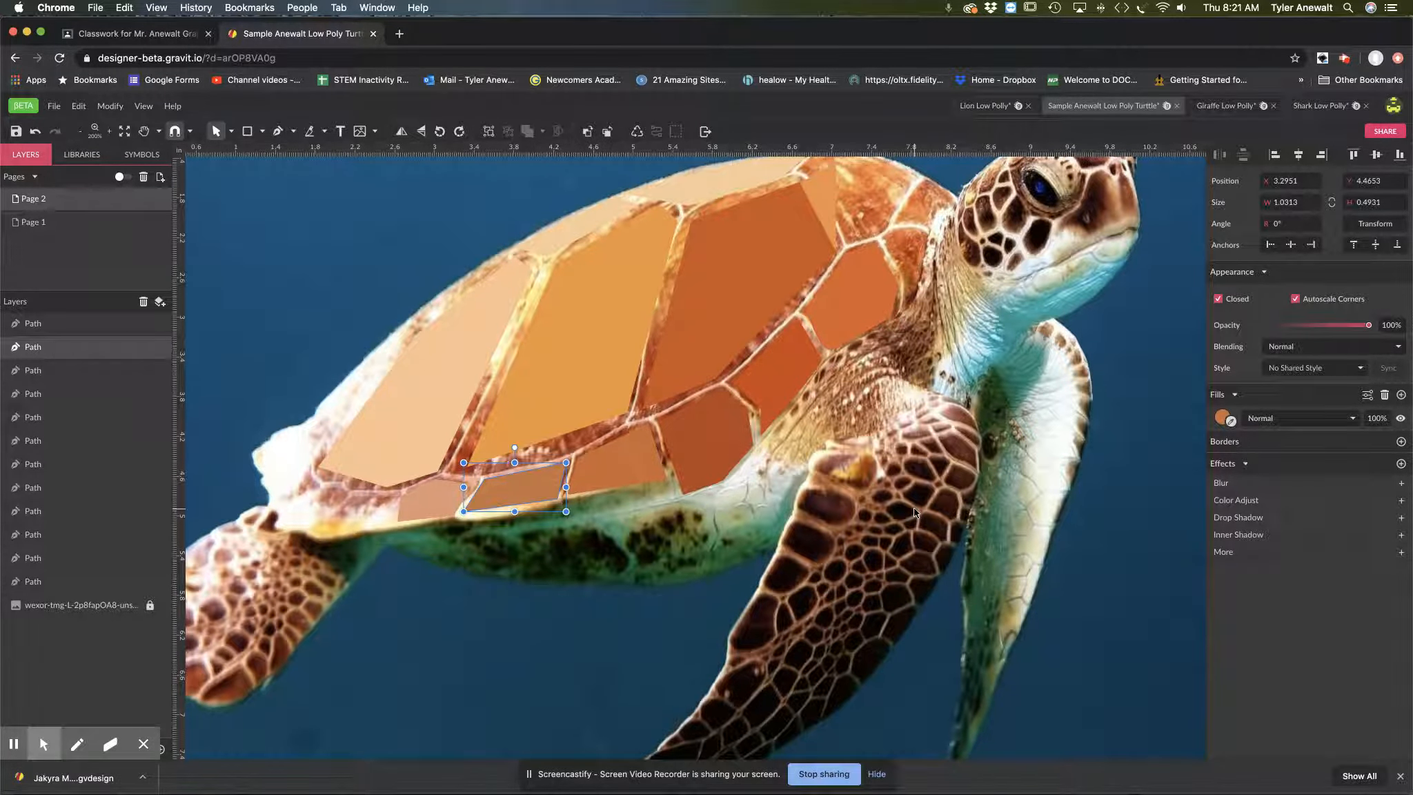
Step: Outline the front flipper's upper section as a closed five-point path, about 1.64 × 2.28 in, and fill it with medium brown sampled from the photo
left_click(276, 135)
left_click(953, 409)
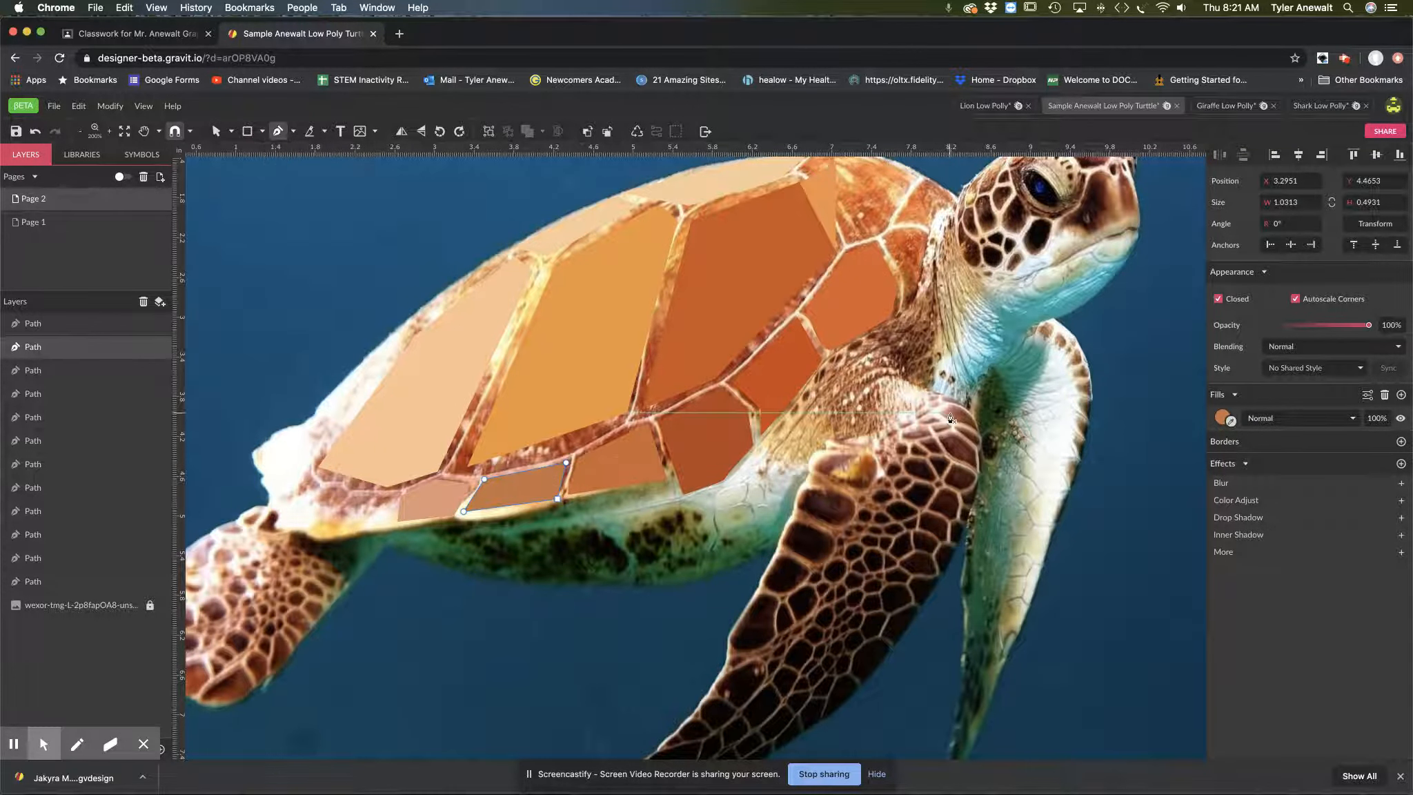
left_click(884, 457)
left_click(809, 623)
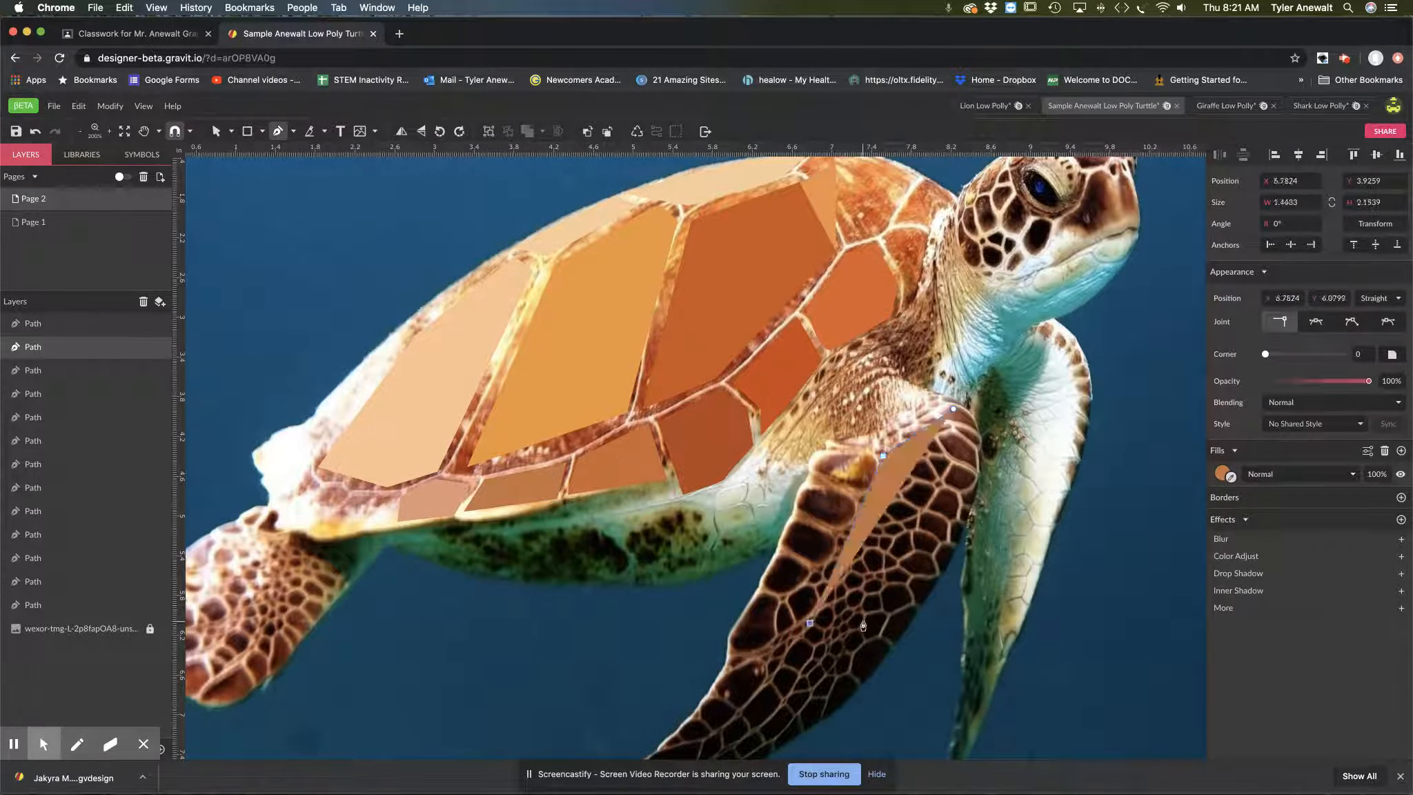
left_click(893, 635)
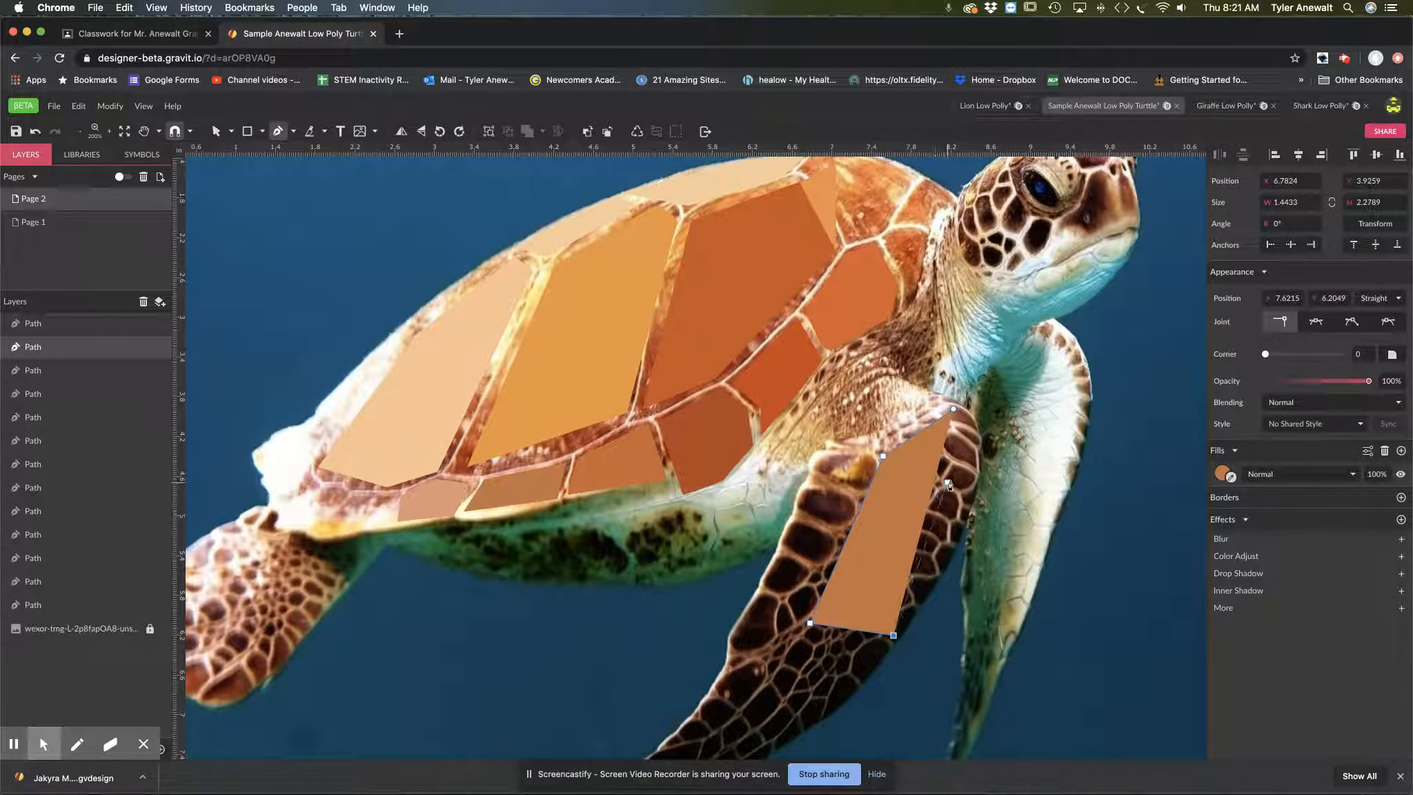
left_click(973, 487)
left_click(954, 410)
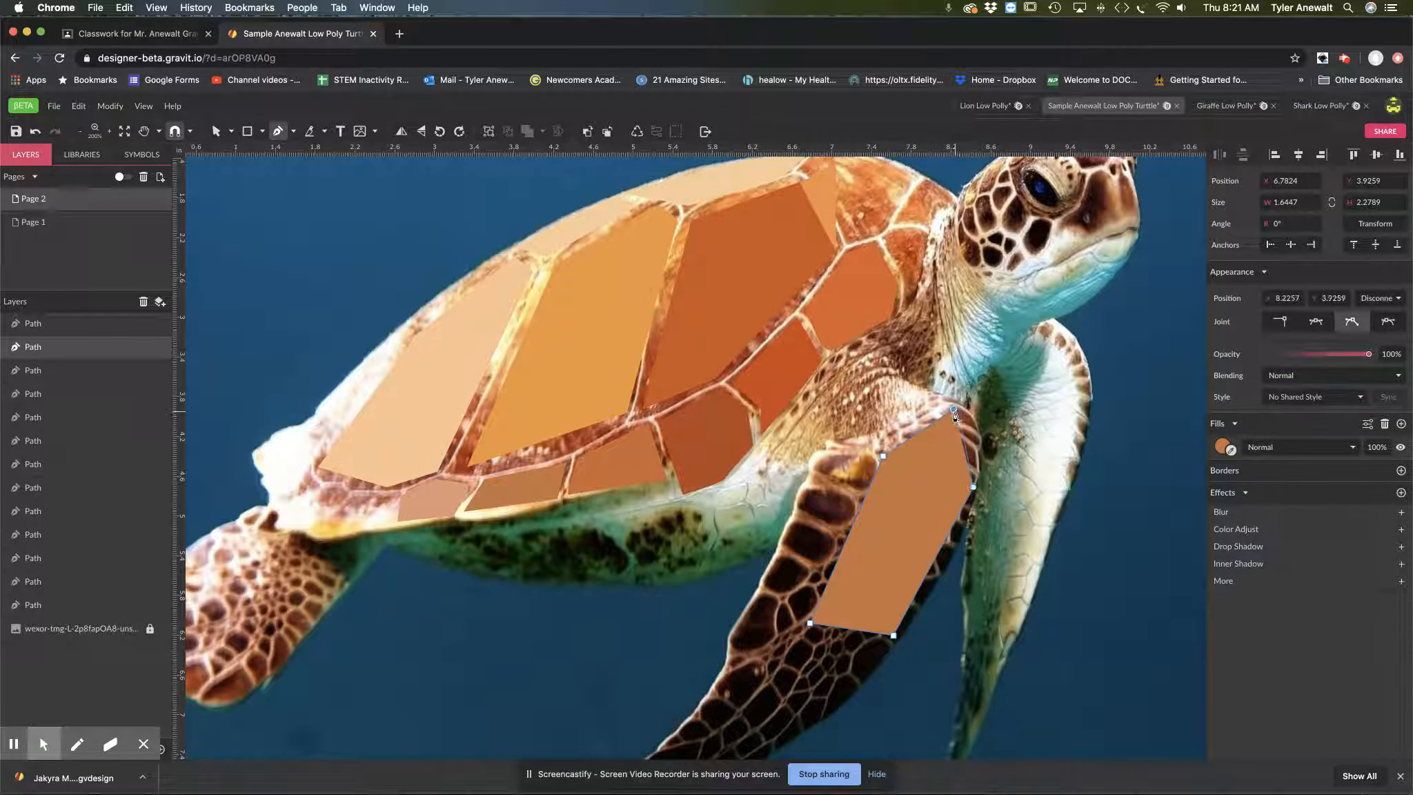
left_click(1401, 447)
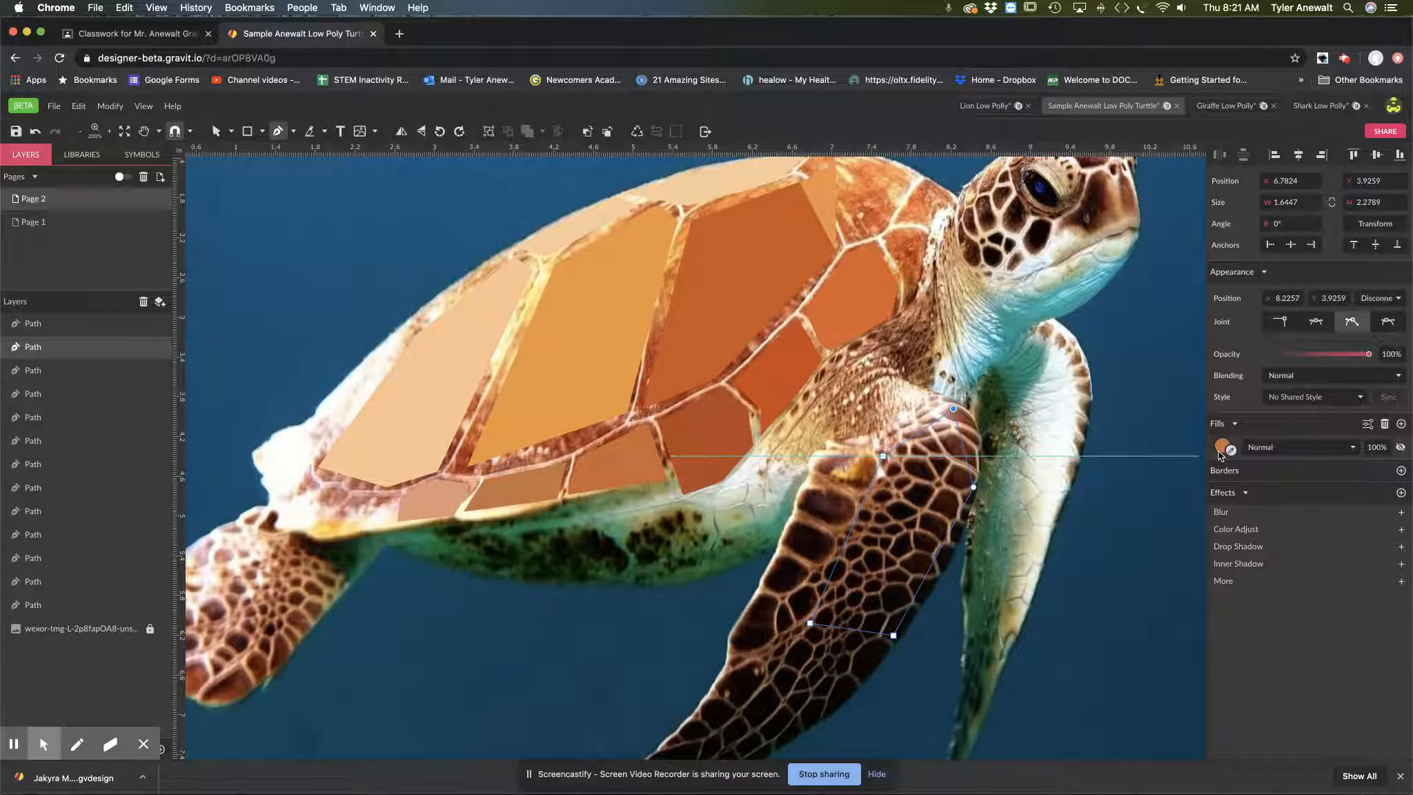
left_click(875, 545)
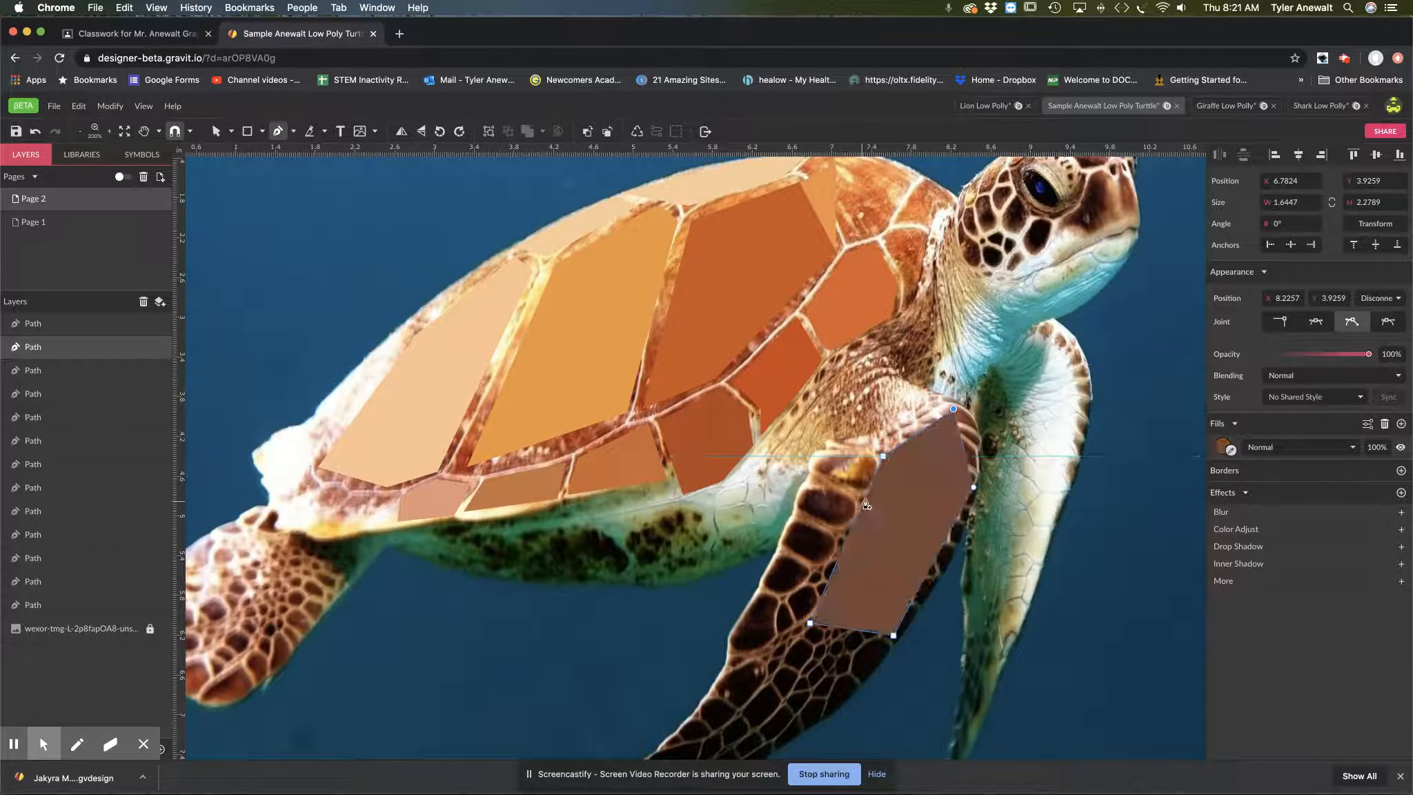
Step: Outline the flipper's upper rear strip as a closed four-point path, about 1.27 × 1.74 in, and fill it with dark brown sampled from the photo
left_click(867, 453)
left_click(814, 456)
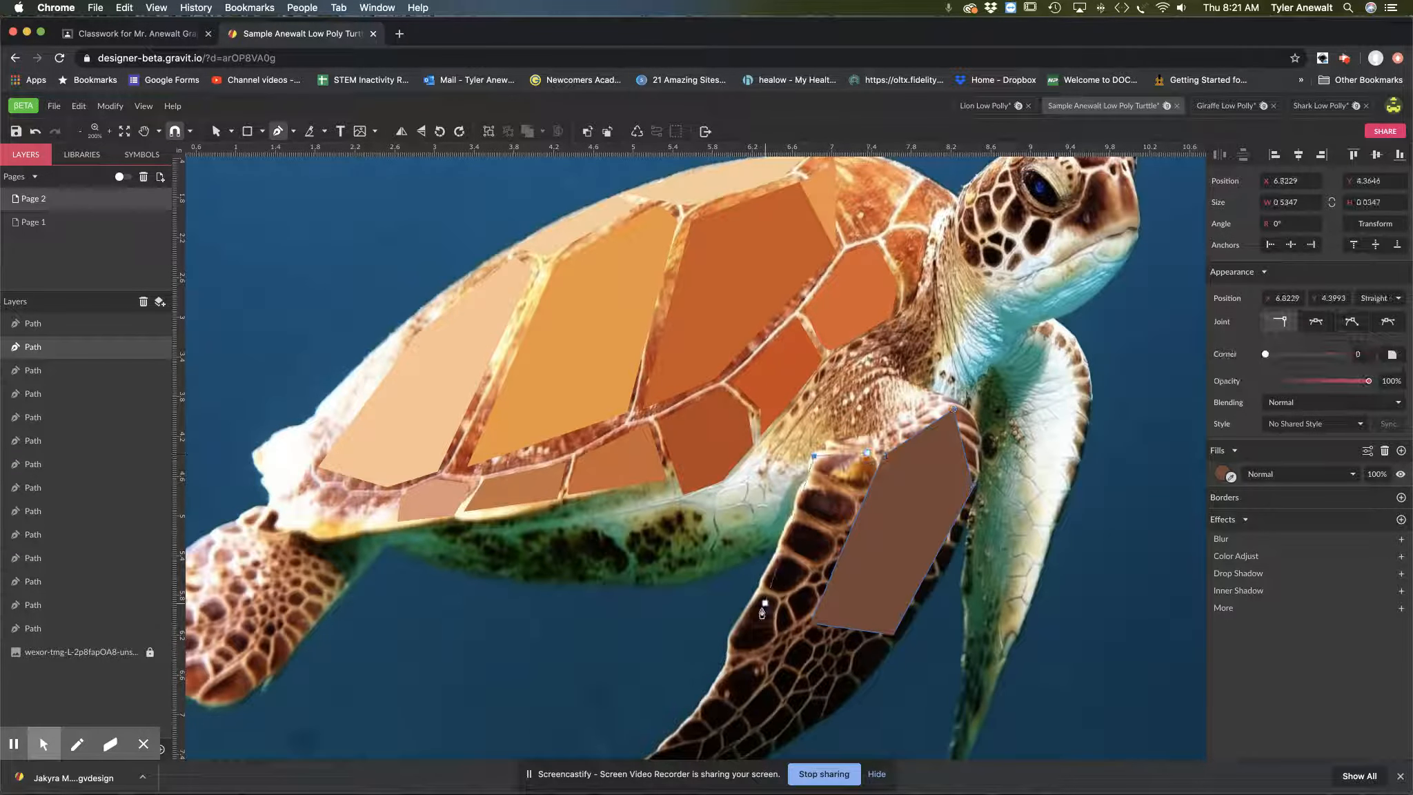
left_click(747, 626)
left_click(807, 621)
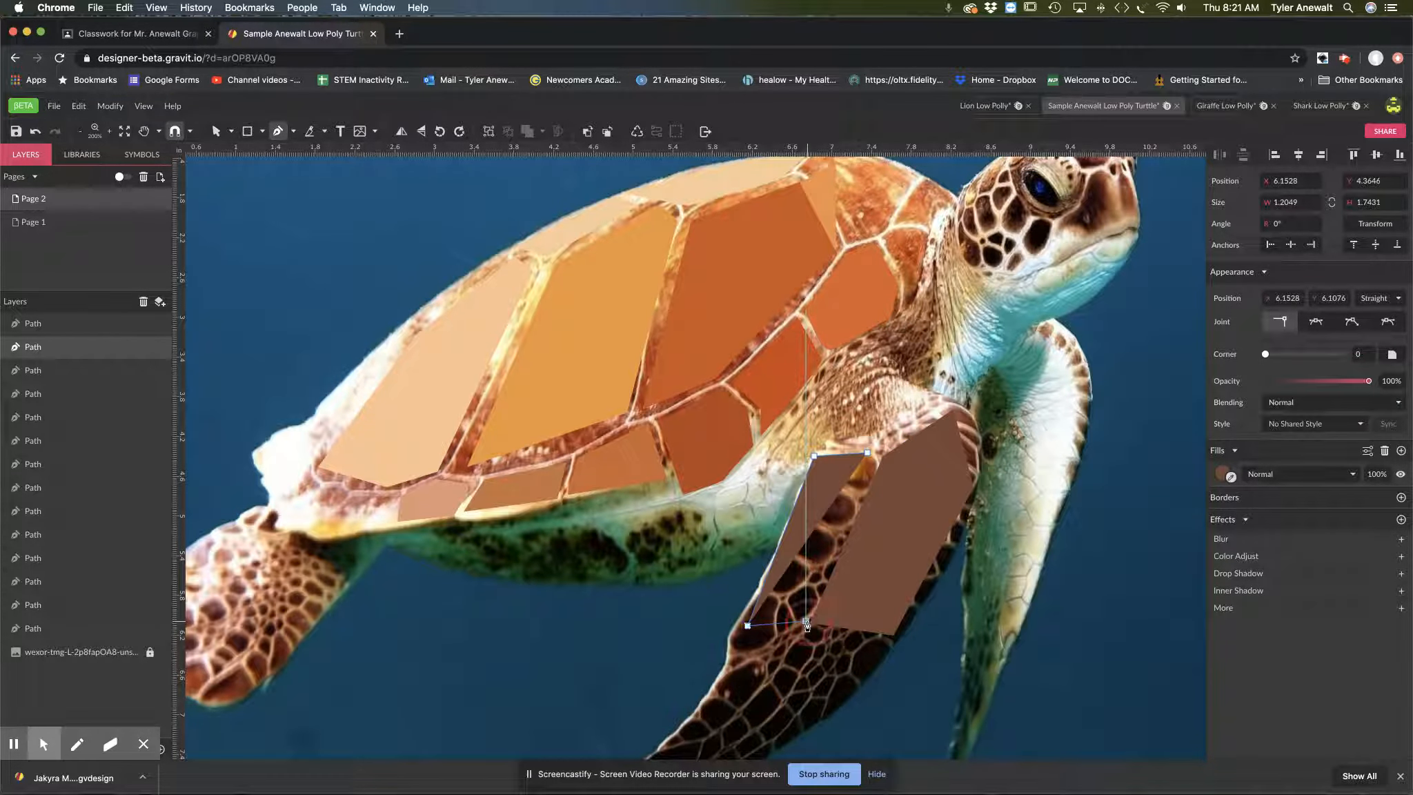
left_click(867, 453)
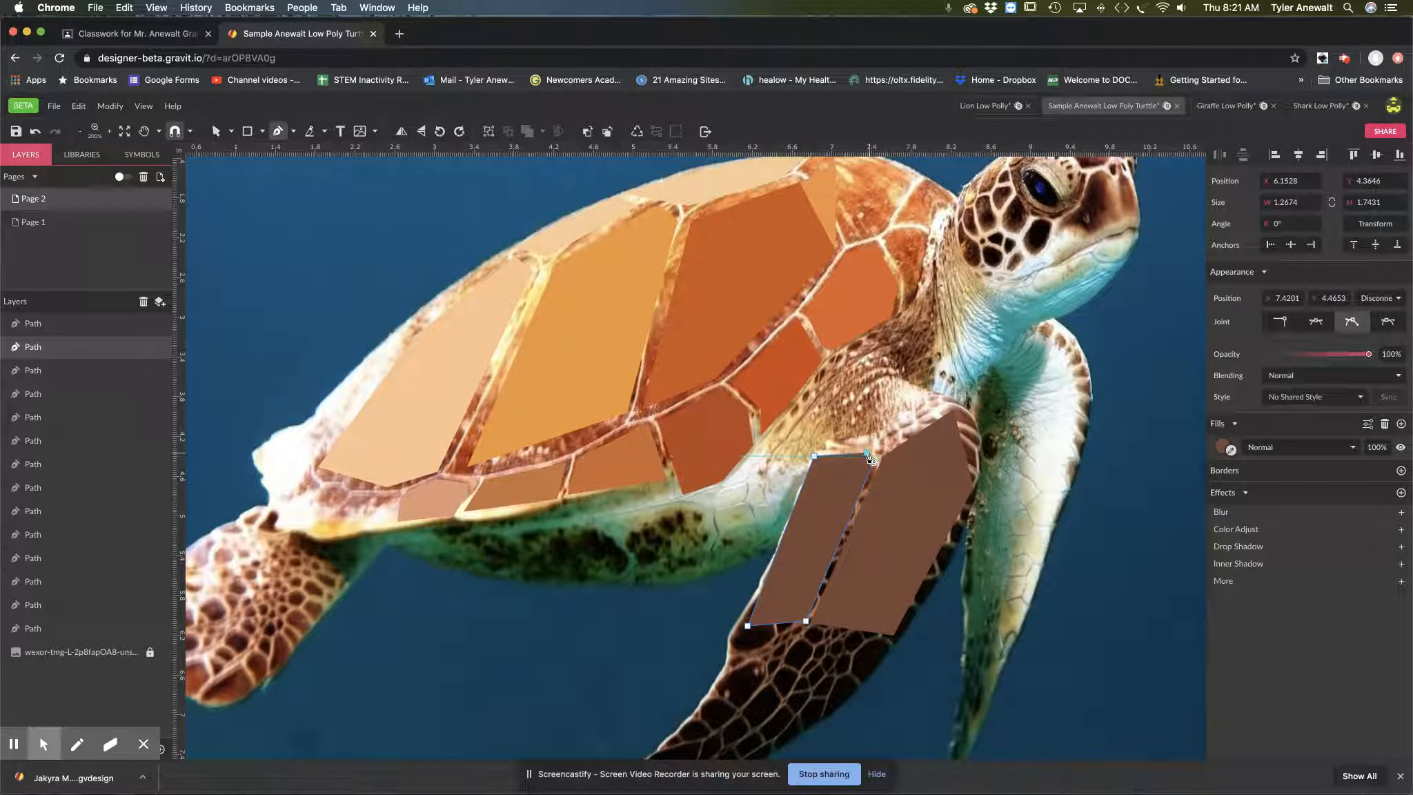
left_click(1401, 447)
left_click(1231, 450)
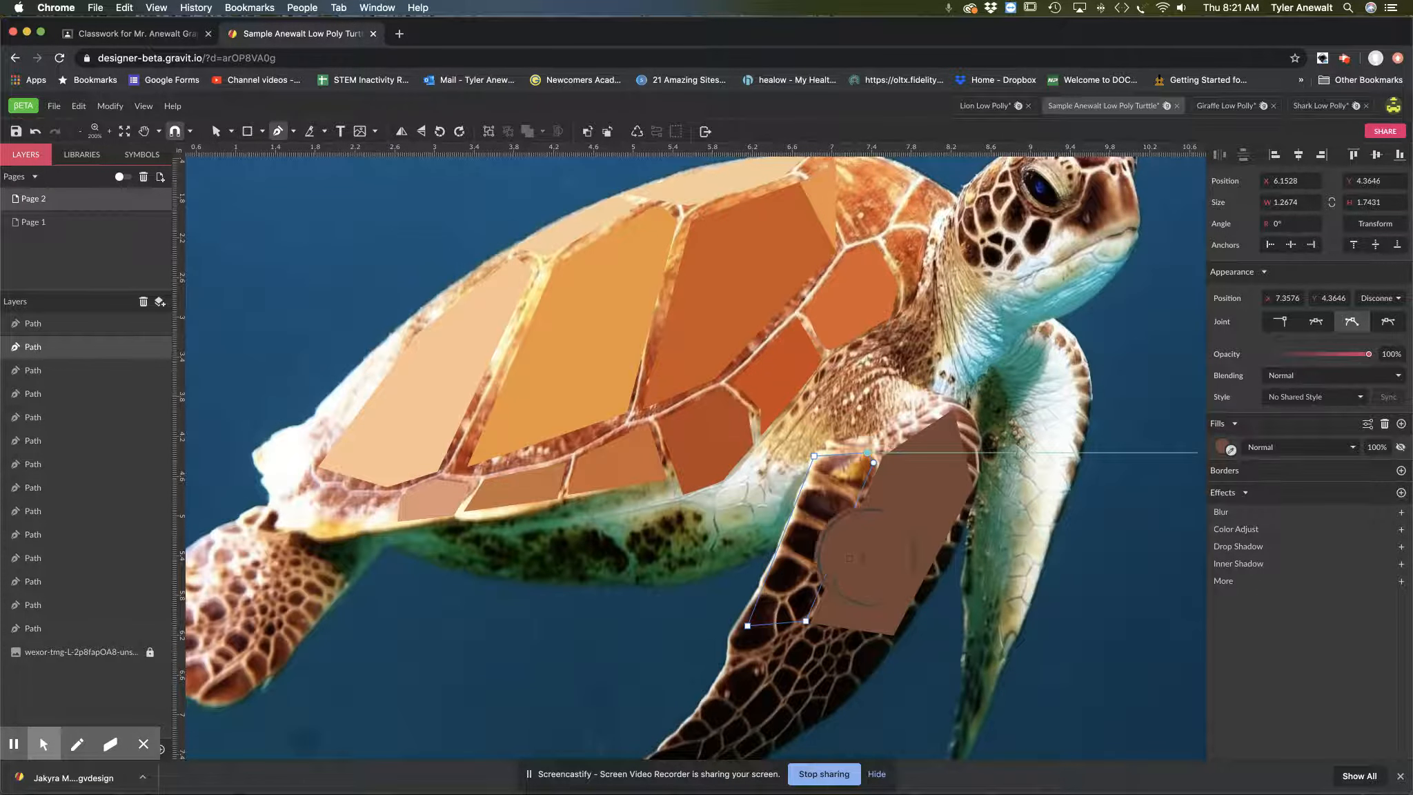
left_click(806, 546)
Step: Outline the flipper's lower middle section as a closed five-point path, about 1.45 × 1.42 in, filled with near-black sampled from the photo
key("space")
left_click_drag(821, 617, 936, 452)
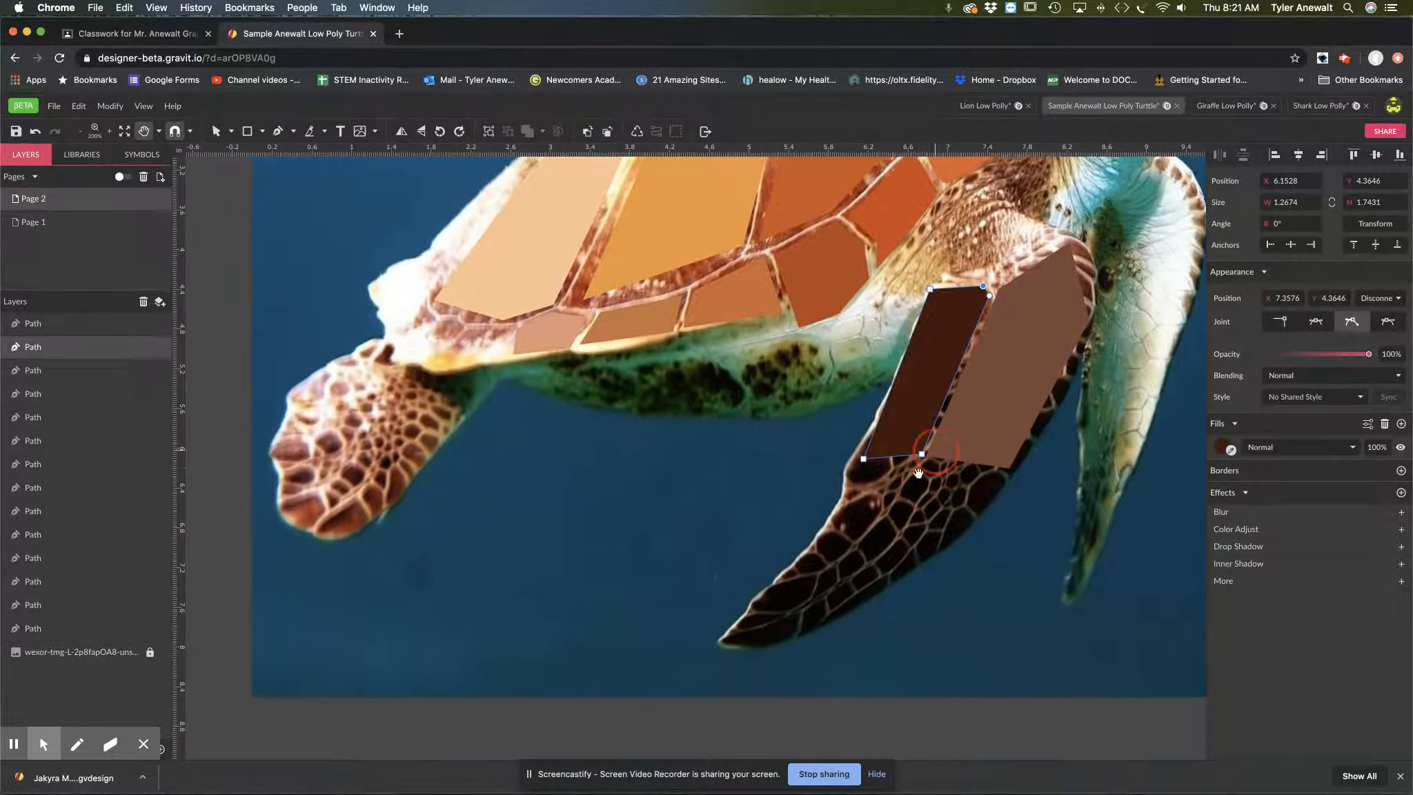
left_click(861, 467)
left_click(915, 463)
left_click(1002, 478)
left_click(948, 542)
left_click(859, 604)
left_click(860, 467)
left_click(1401, 472)
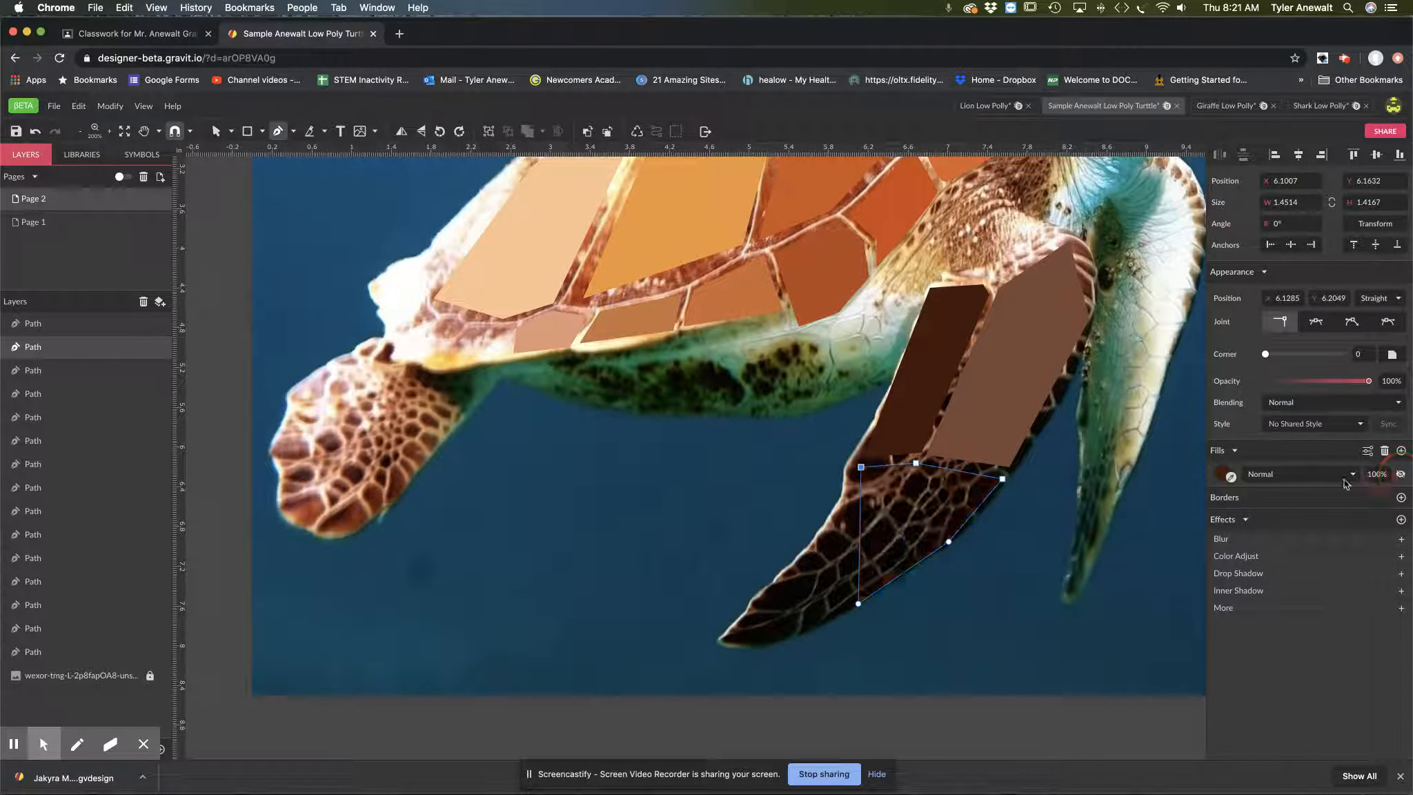
left_click(901, 527)
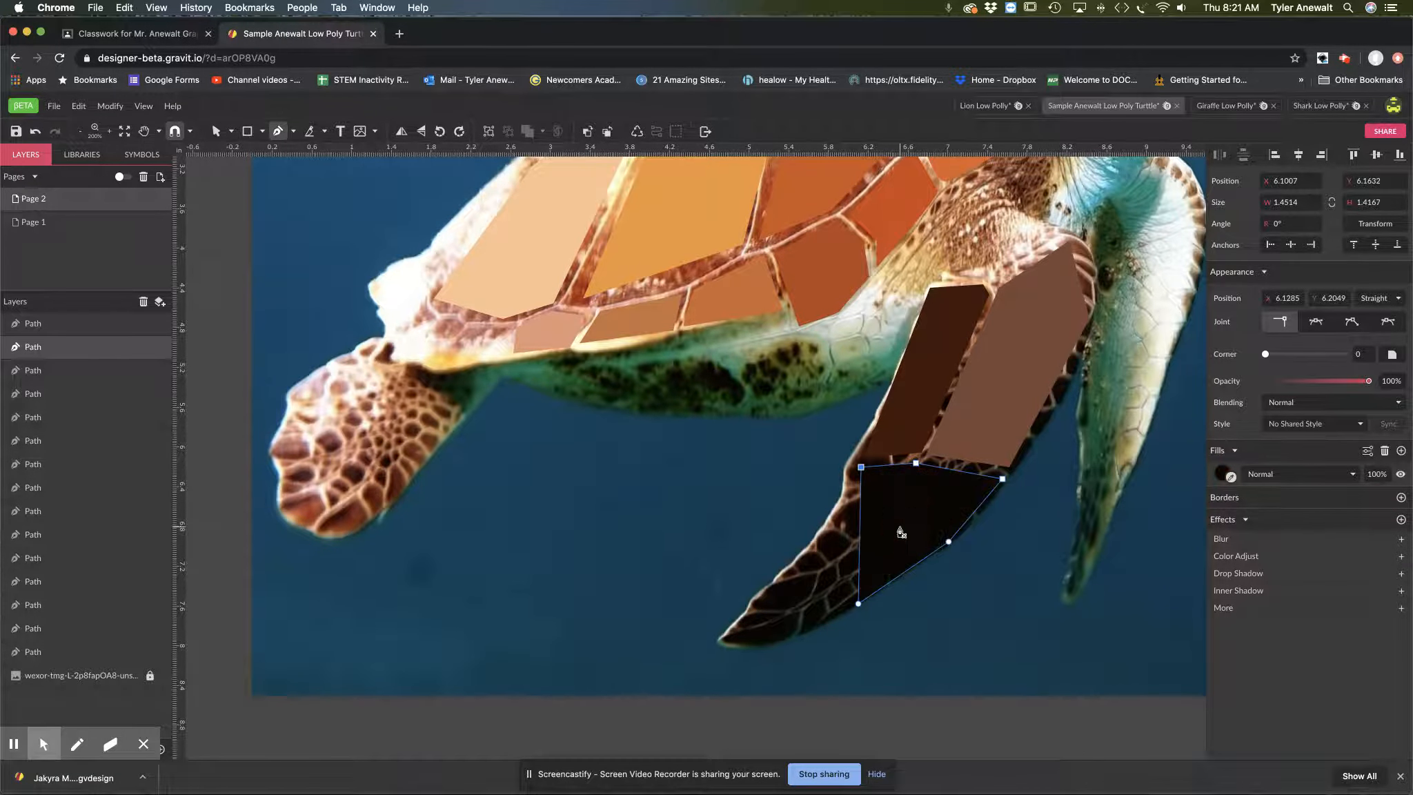
Step: Outline the flipper's tip section as a closed four-point path, about 0.97 × 1.48 in, and add a 1 pt border in sampled near-black
left_click(847, 495)
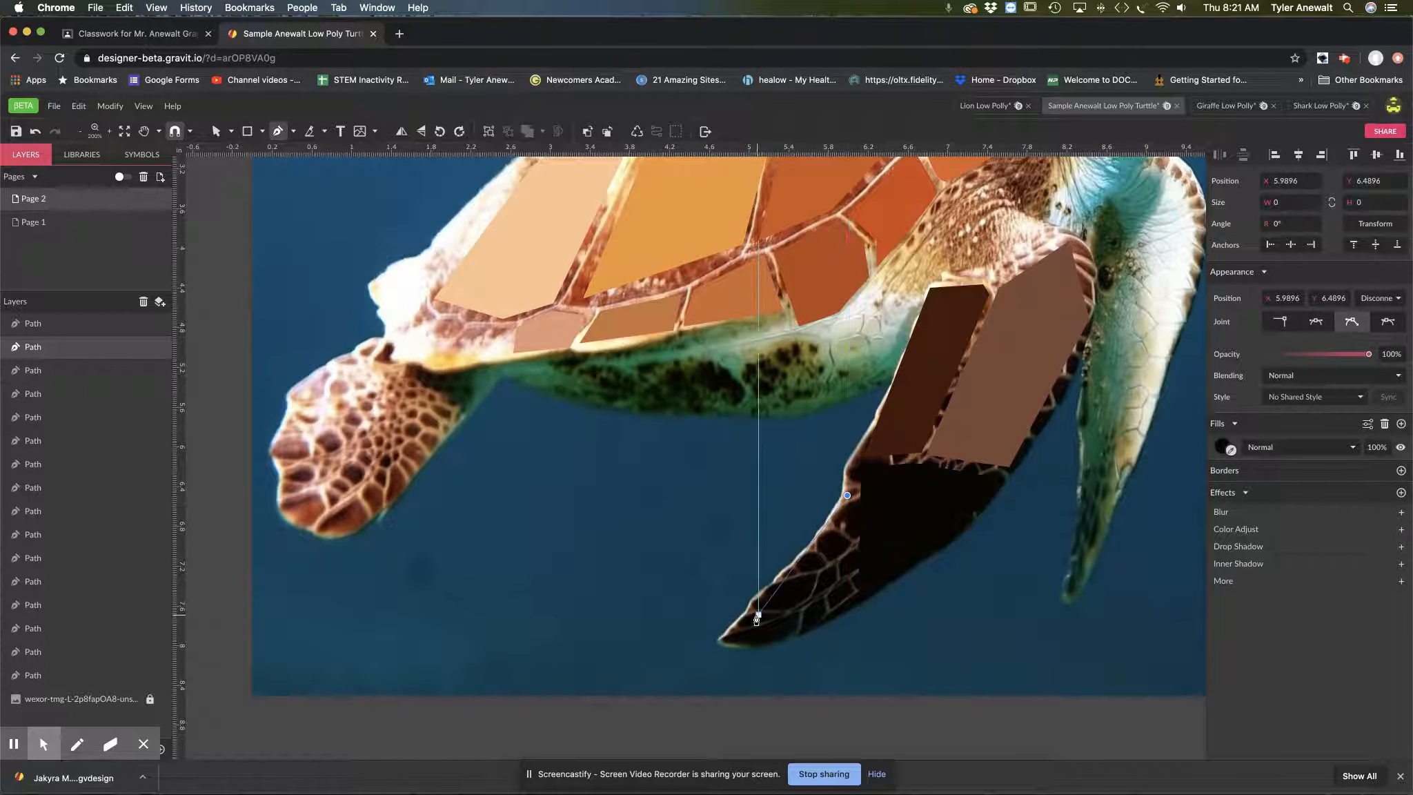
left_click(756, 615)
left_click(771, 642)
left_click(853, 605)
left_click(847, 495)
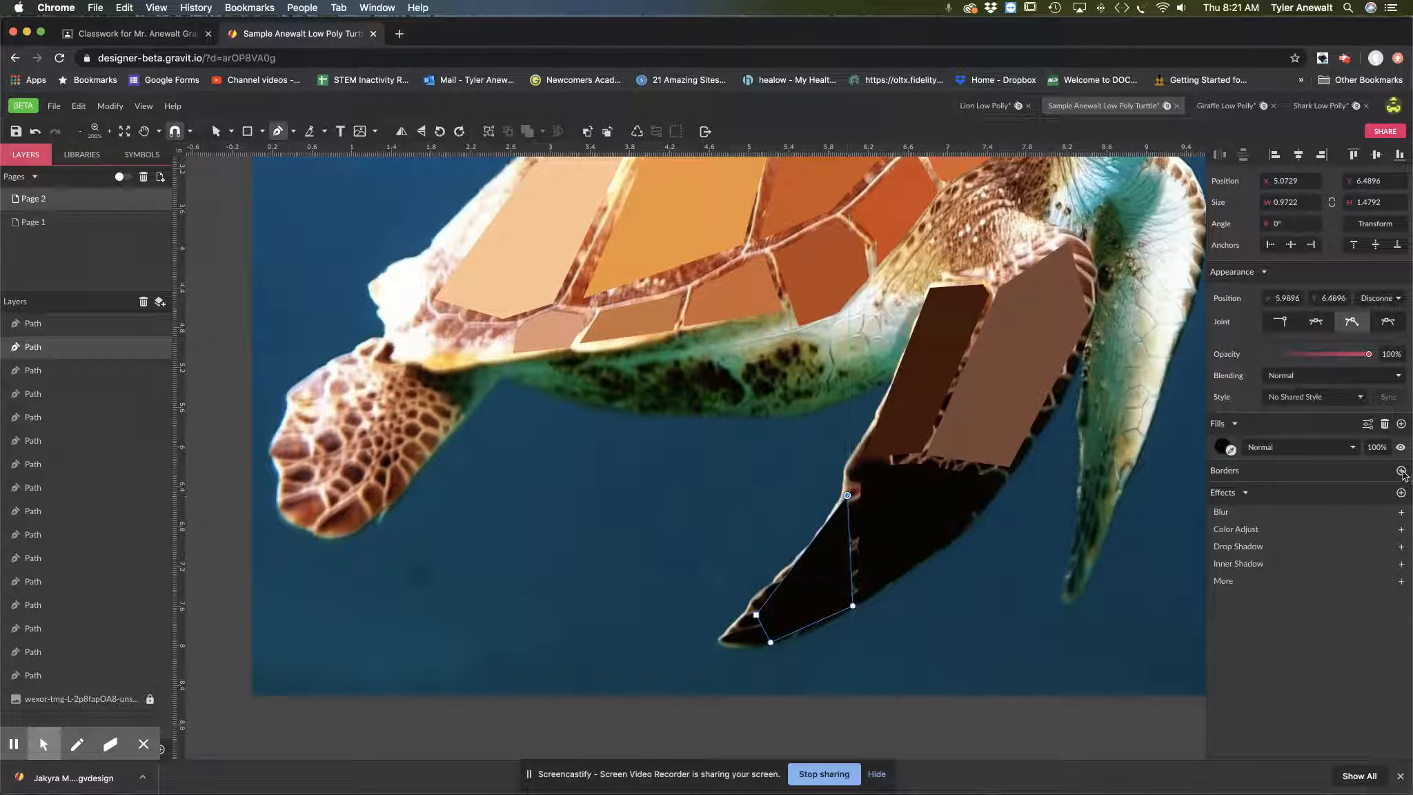
left_click(1400, 470)
left_click(1231, 496)
left_click(823, 583)
Step: Examine the small scales around the turtle's eye and head up close, then check the whole turtle
key("space")
left_click_drag(1010, 241, 734, 484)
key("z")
left_click(860, 284)
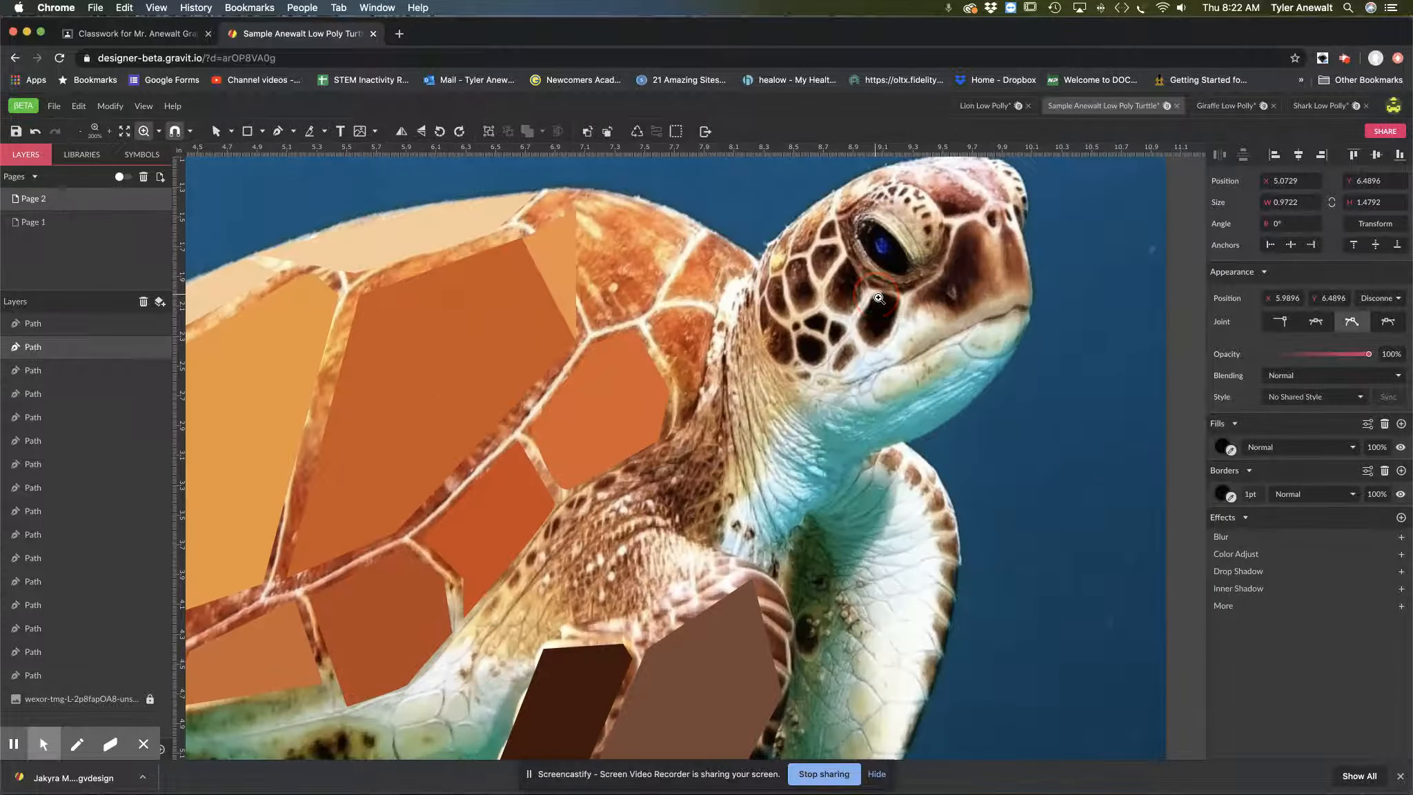
left_click(879, 298)
left_click(882, 287, "super")
left_click_drag(883, 287, 761, 475)
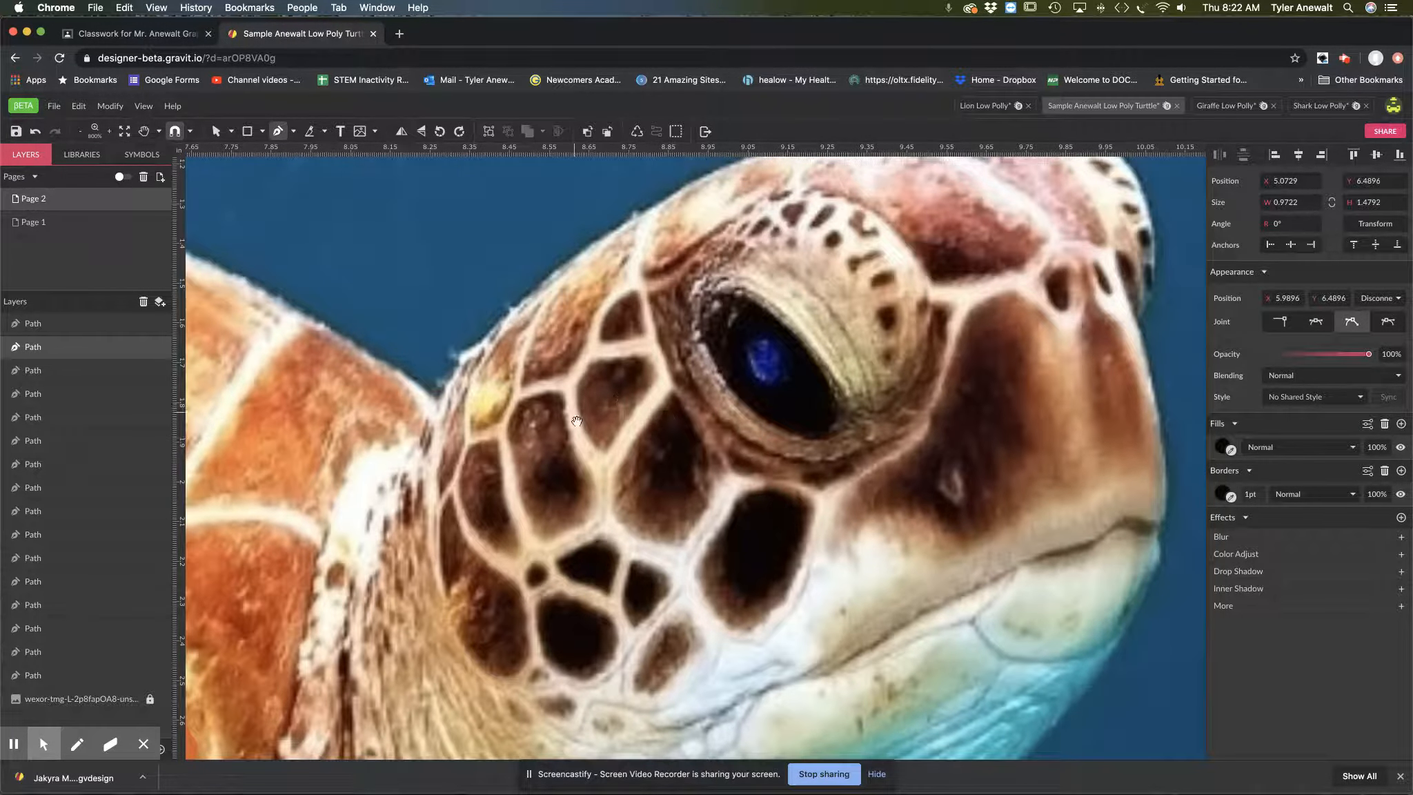
scroll(572, 435, "down", 6)
left_click_drag(467, 571, 812, 360)
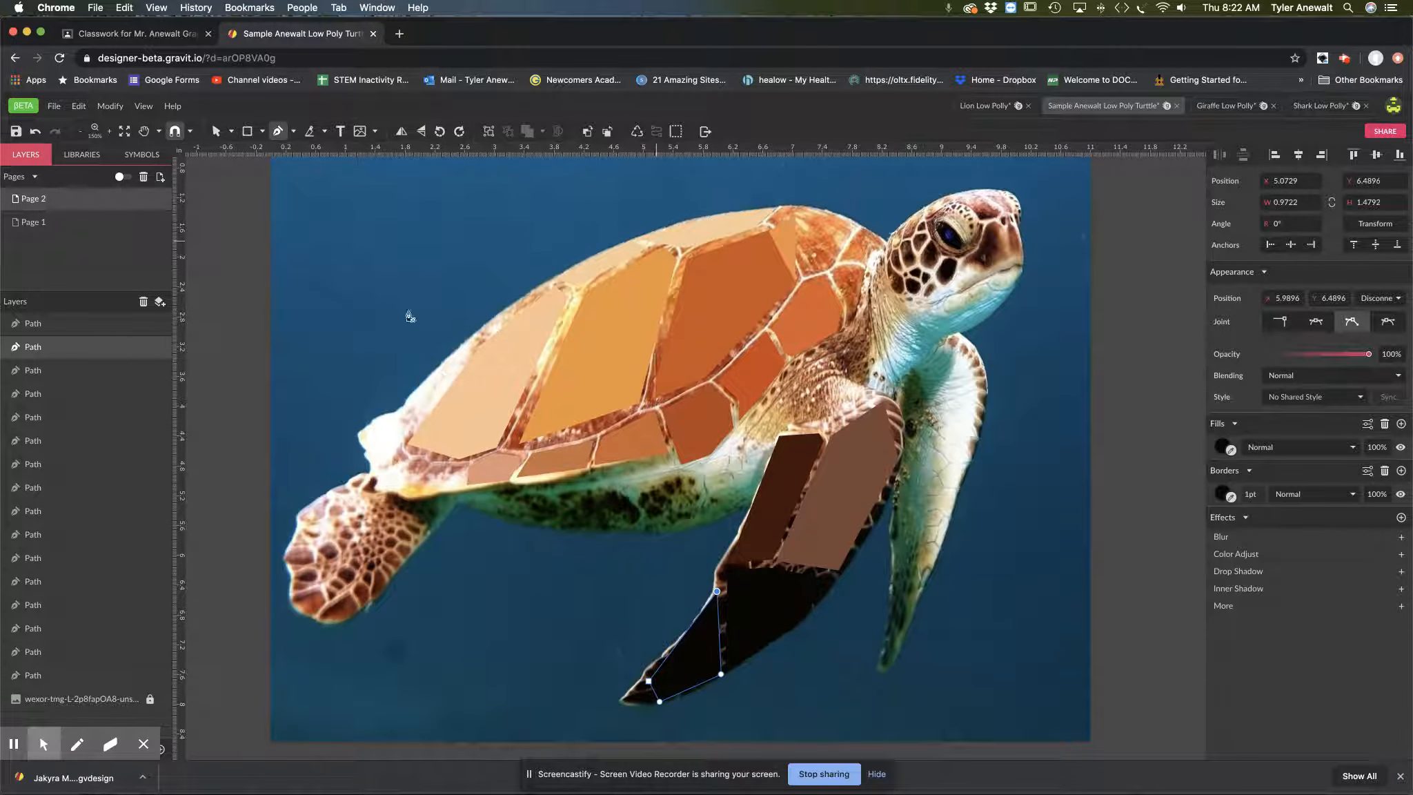
Step: View the finished turtle on Page 1 with its reference photo hidden, and look through the paths inside its group
left_click(90, 224)
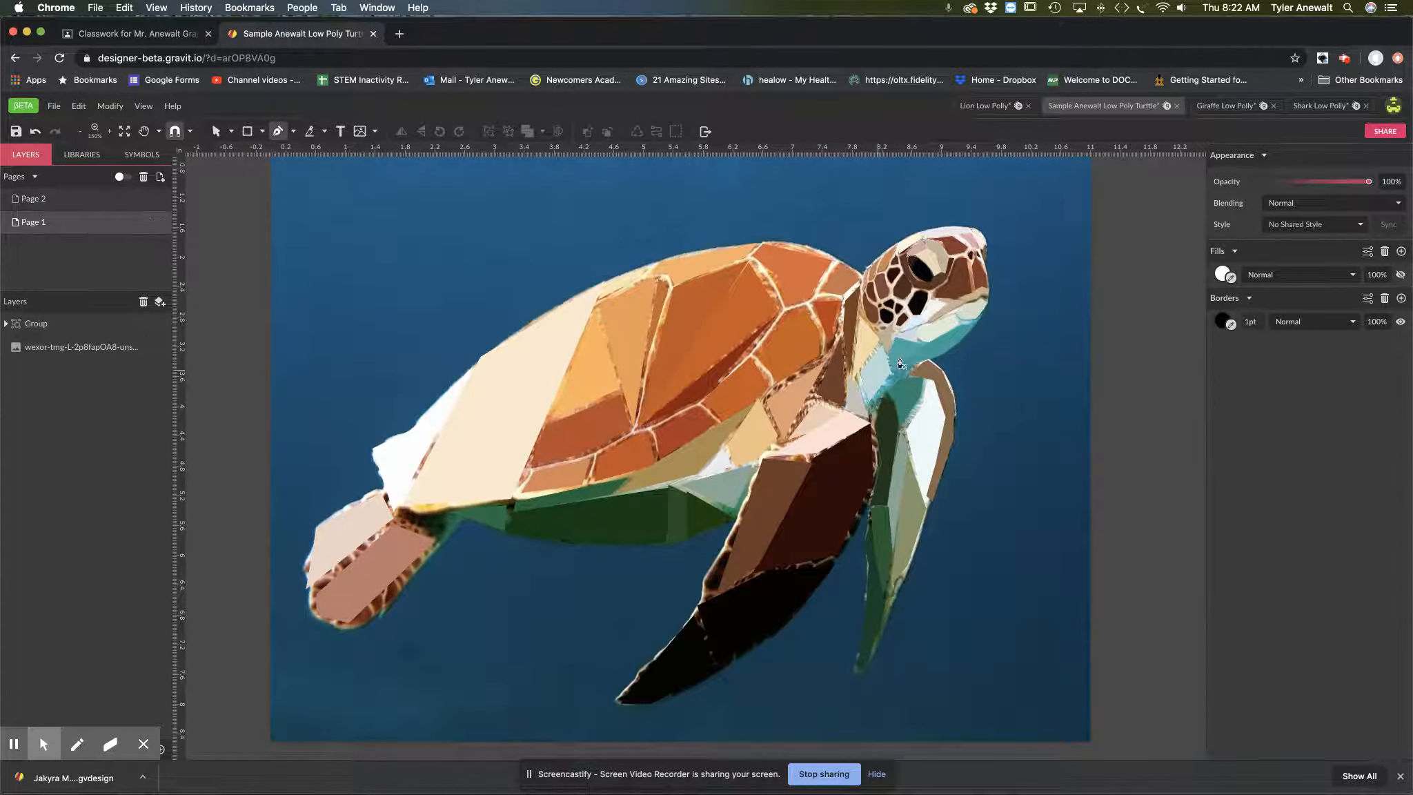
left_click(165, 348)
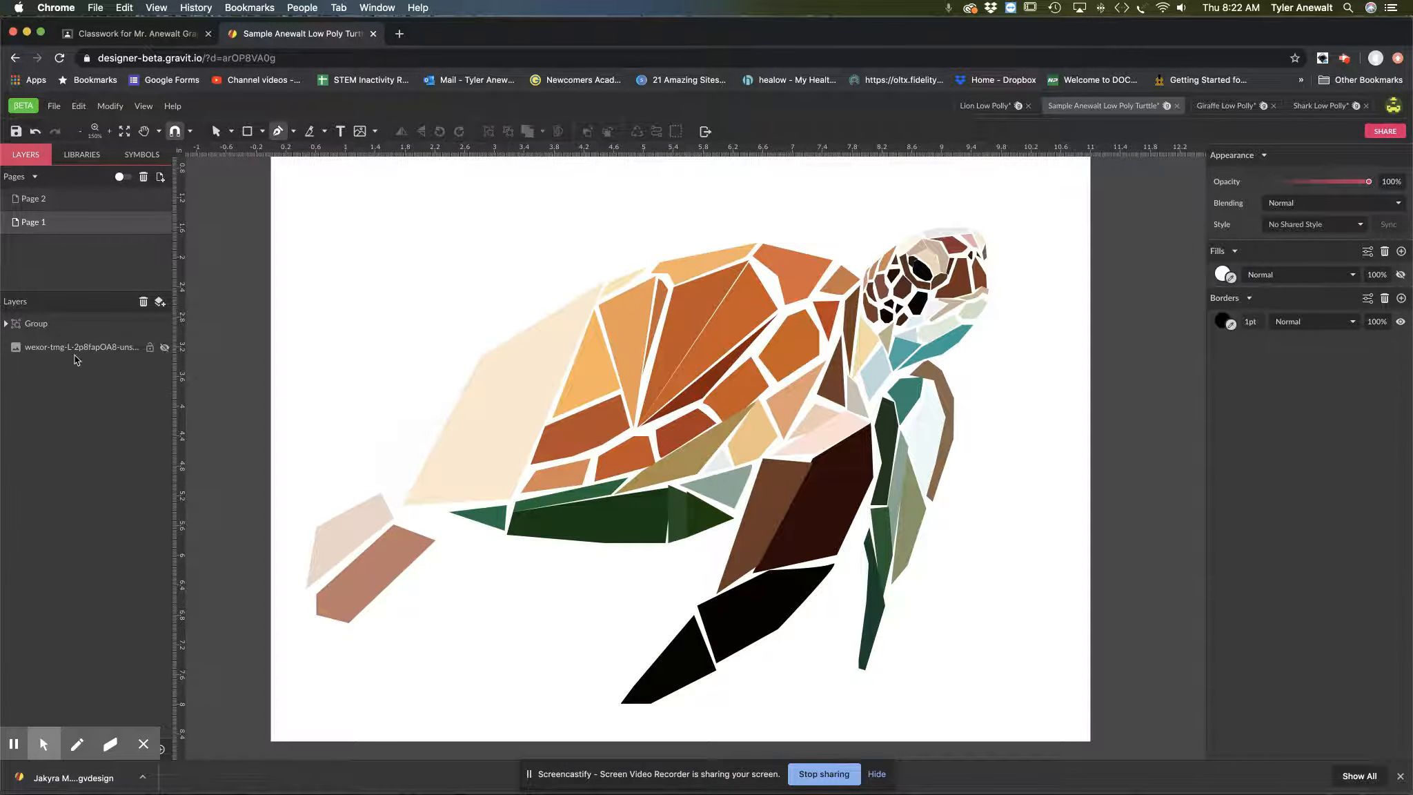
left_click(166, 348)
left_click(165, 349)
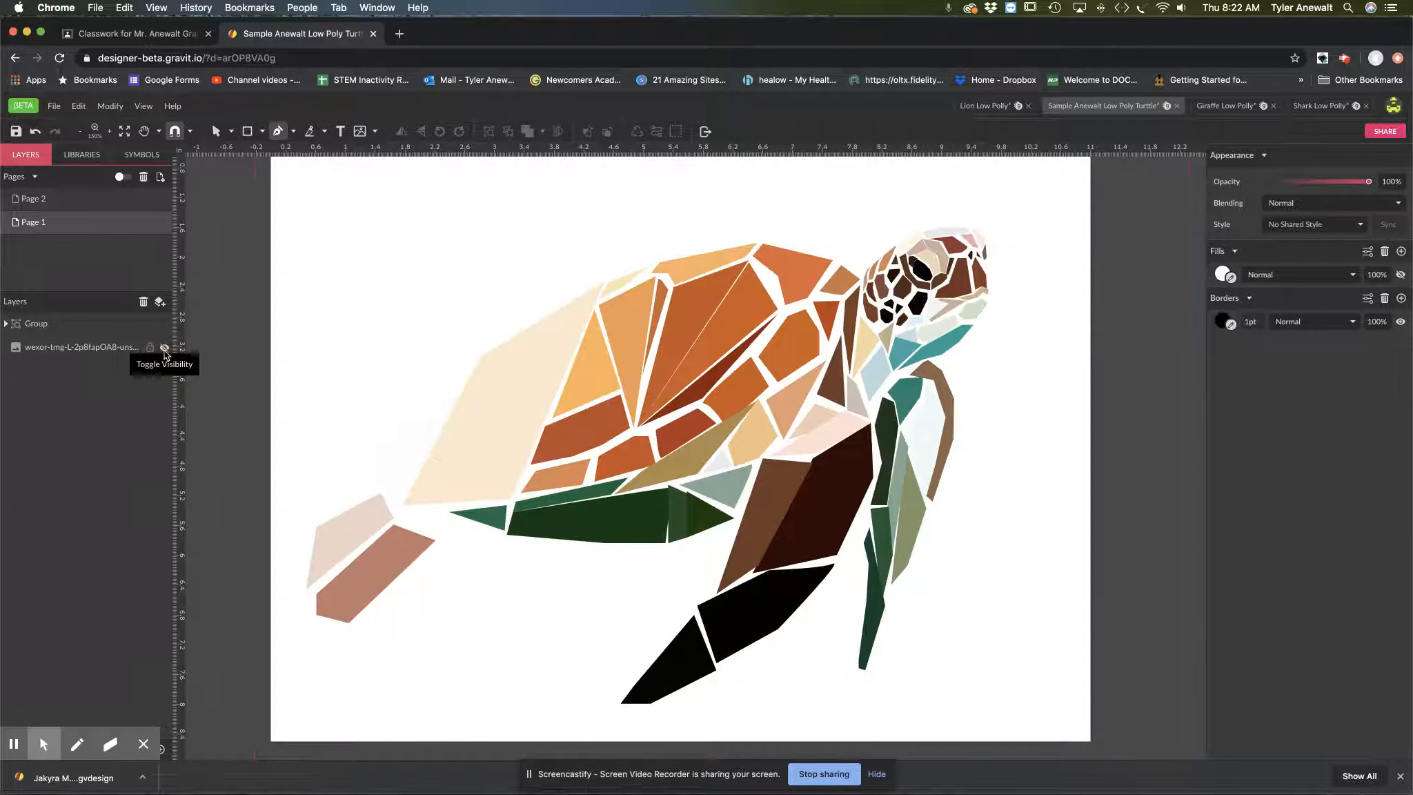
left_click(165, 348)
left_click(165, 347)
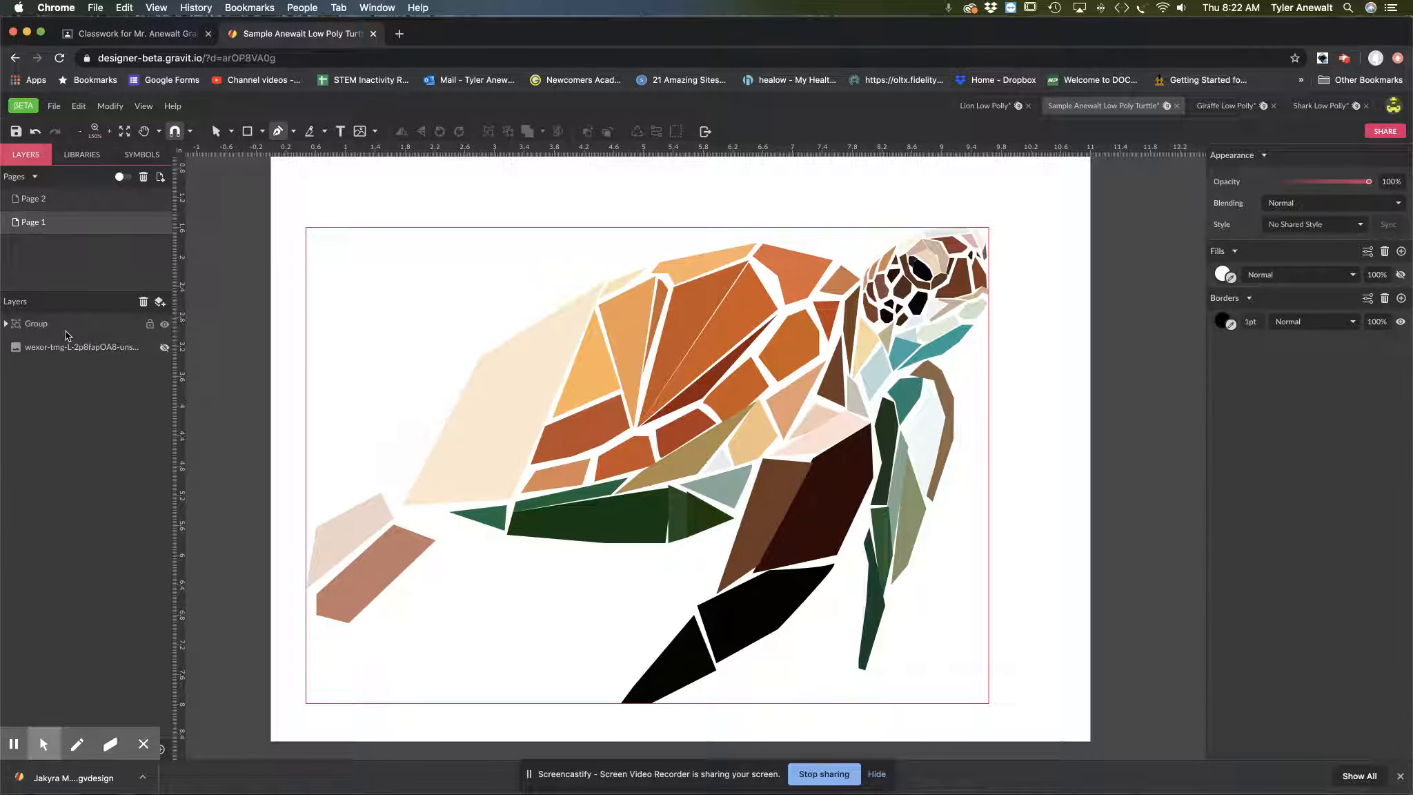
left_click(6, 324)
scroll(86, 414, "down", 1)
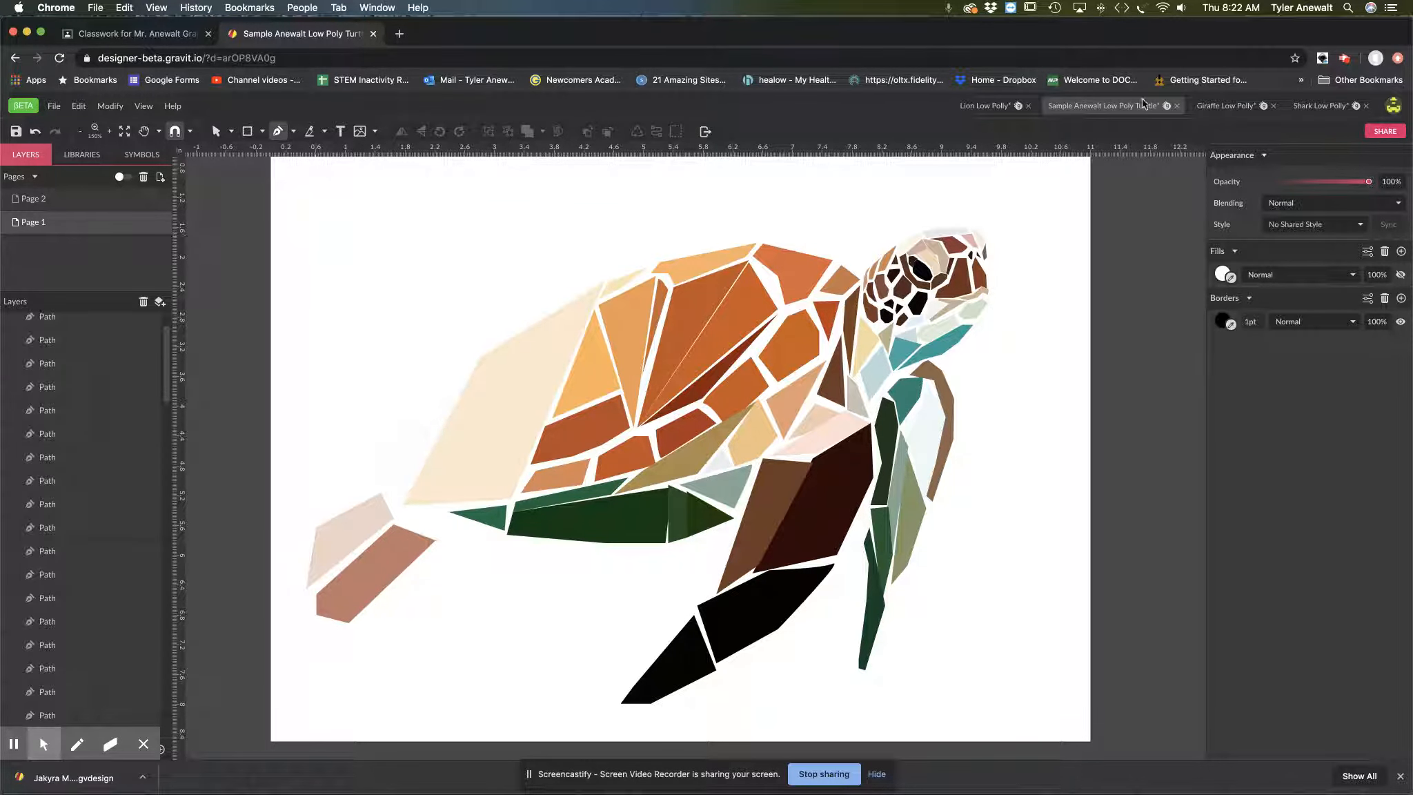
Step: Return to Page 2, select all the traced shell and flipper shapes, and group them
left_click(68, 207)
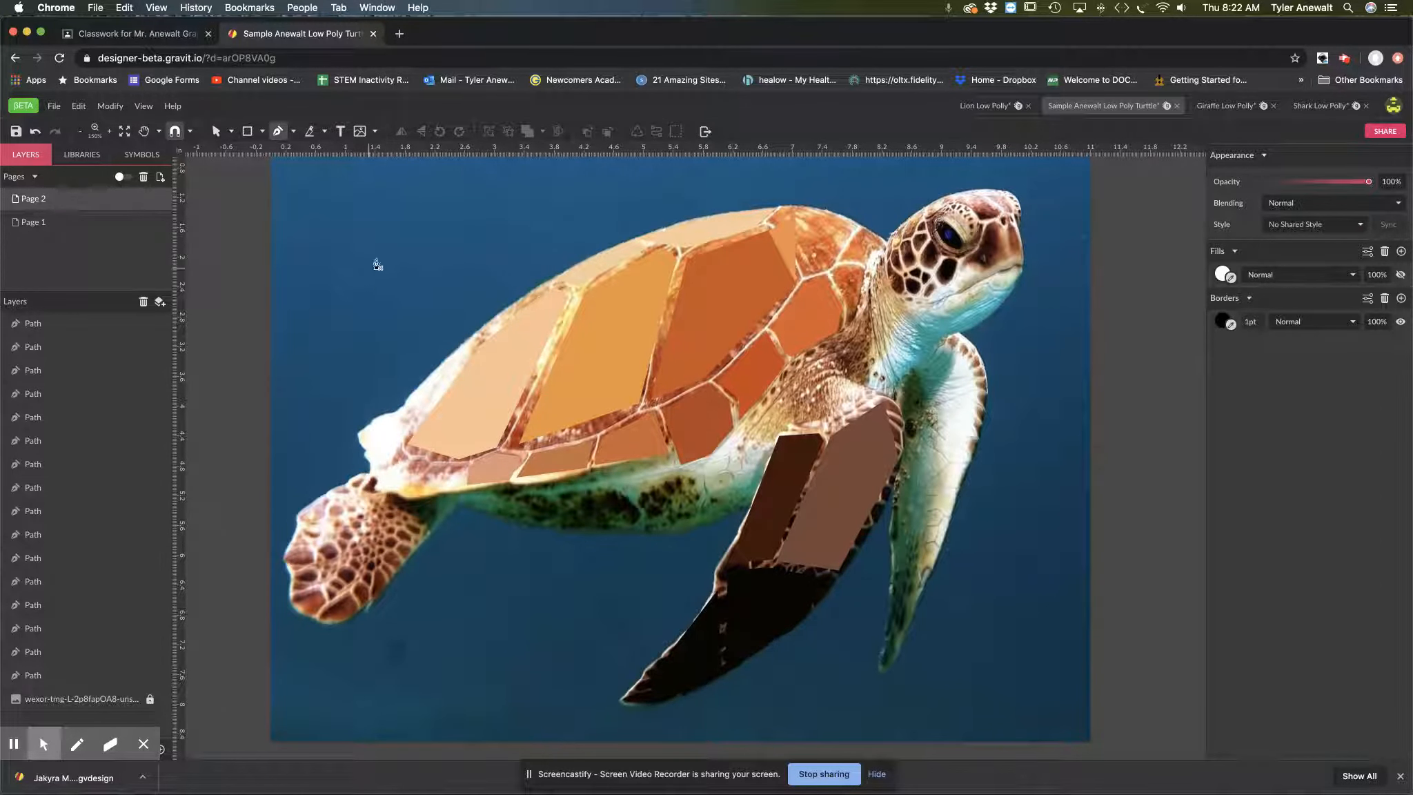
left_click(214, 131)
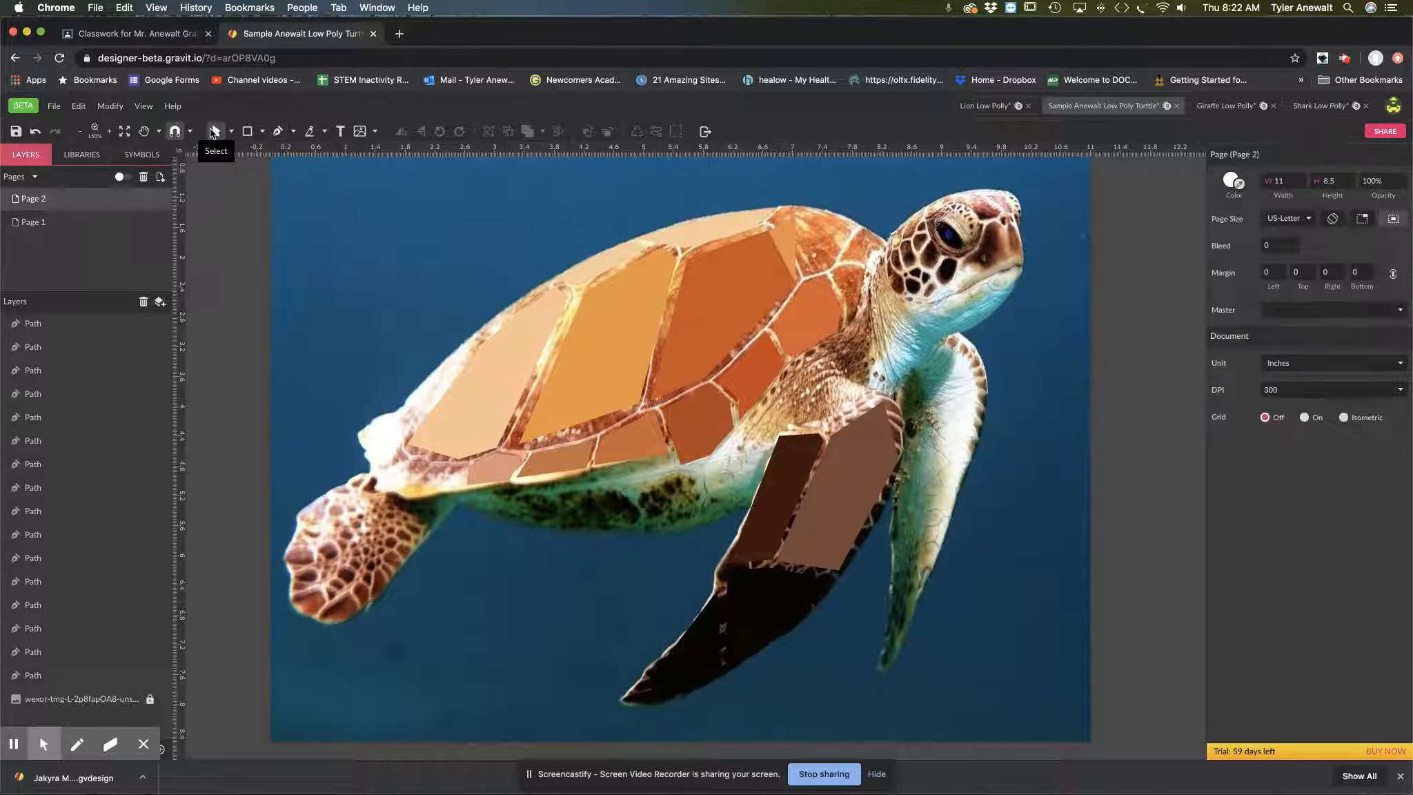
left_click_drag(440, 281, 1045, 697)
scroll(1045, 697, "down", 5)
scroll(1045, 696, "left", 5)
key("space")
left_click_drag(854, 309, 542, 540)
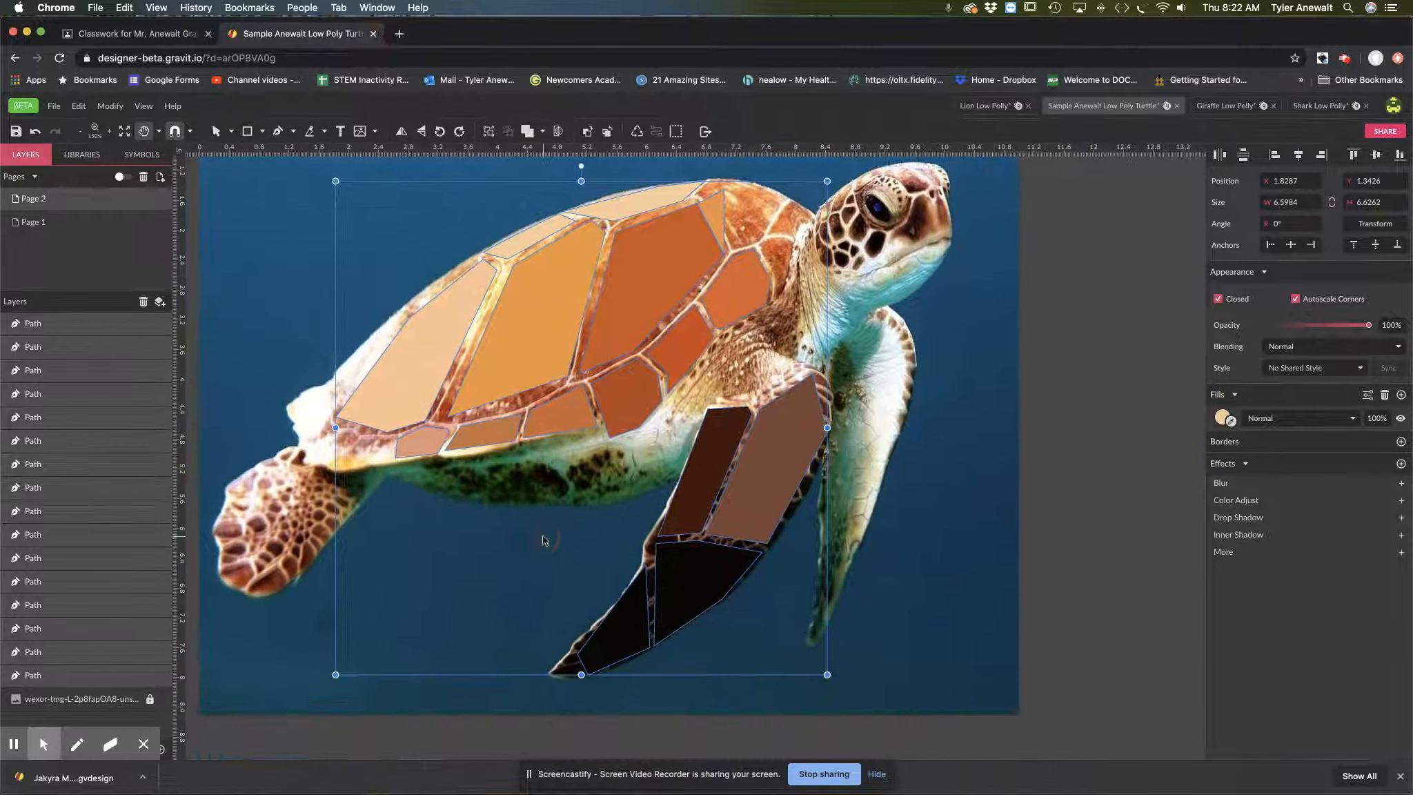
key("super+g")
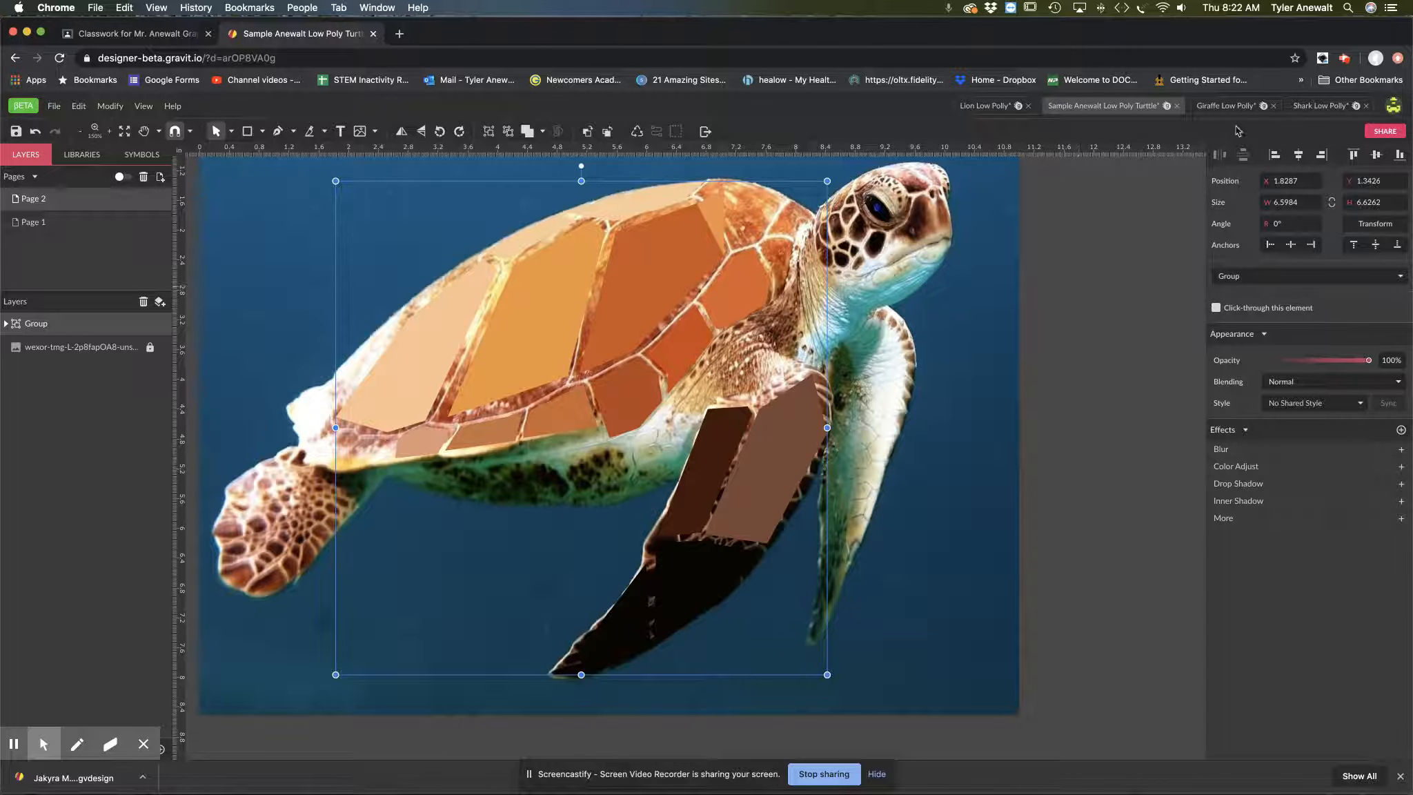
Step: Open the Shark Low Polly design and compare the mouth detail on the Day 2 and Day 3 pages
left_click(1320, 112)
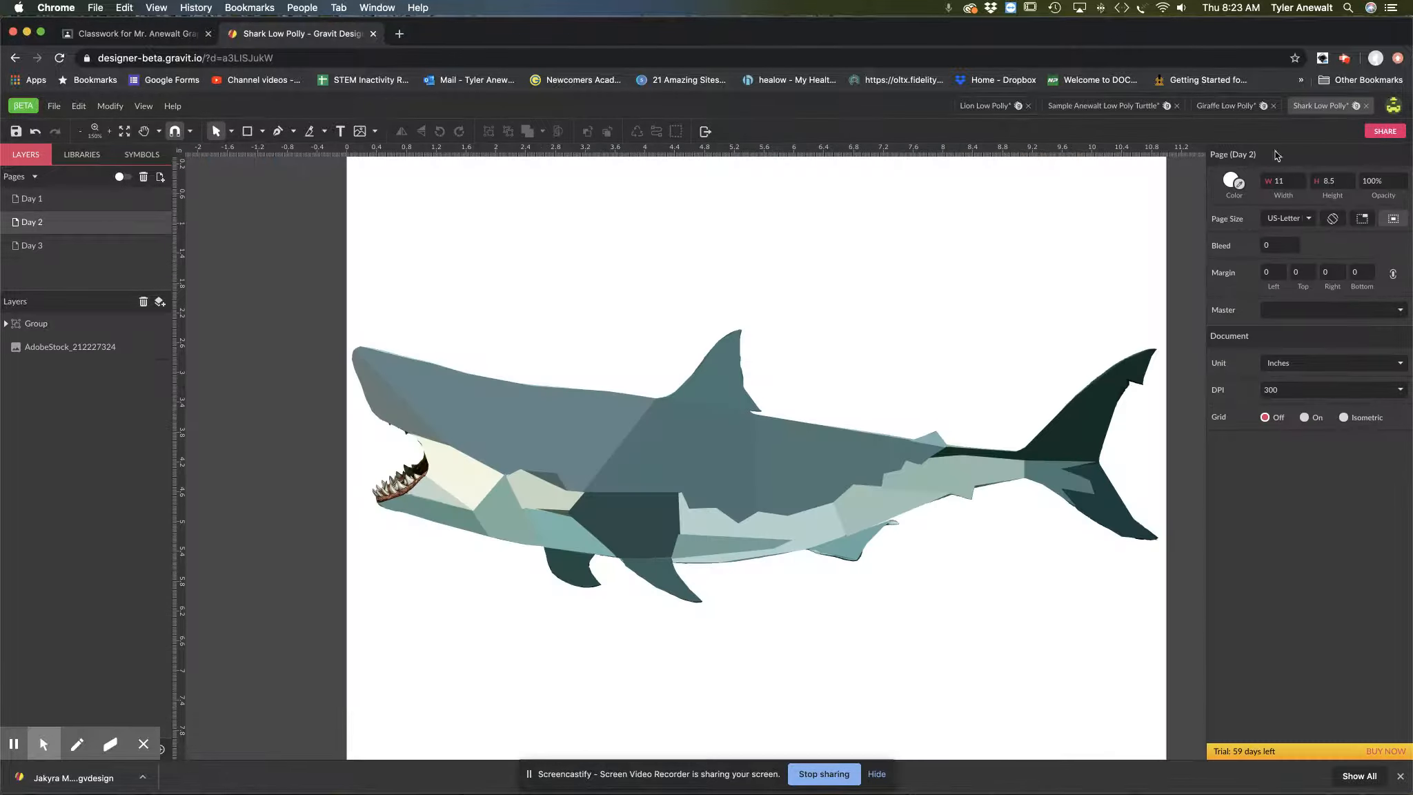
left_click_drag(829, 483, 759, 482)
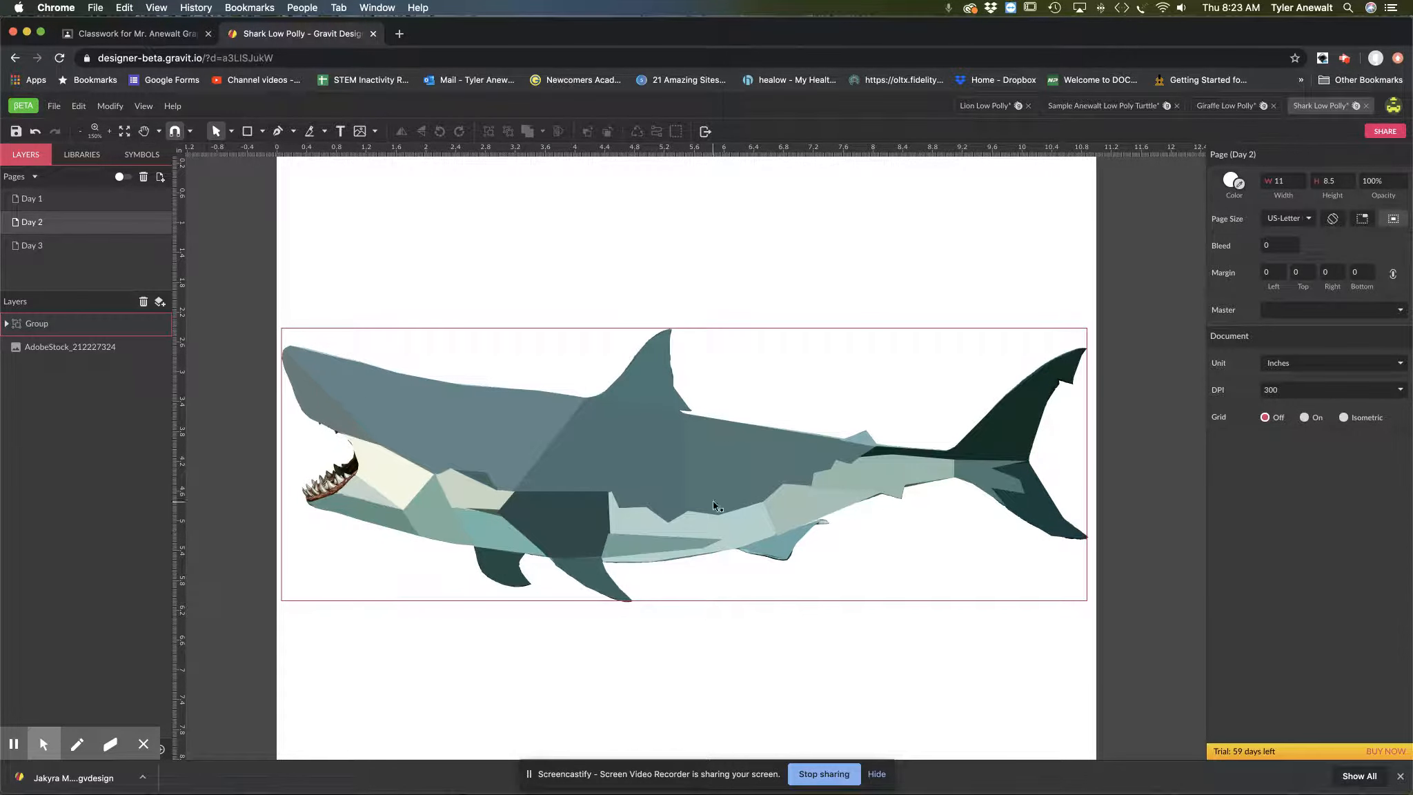
key("z")
left_click(343, 479)
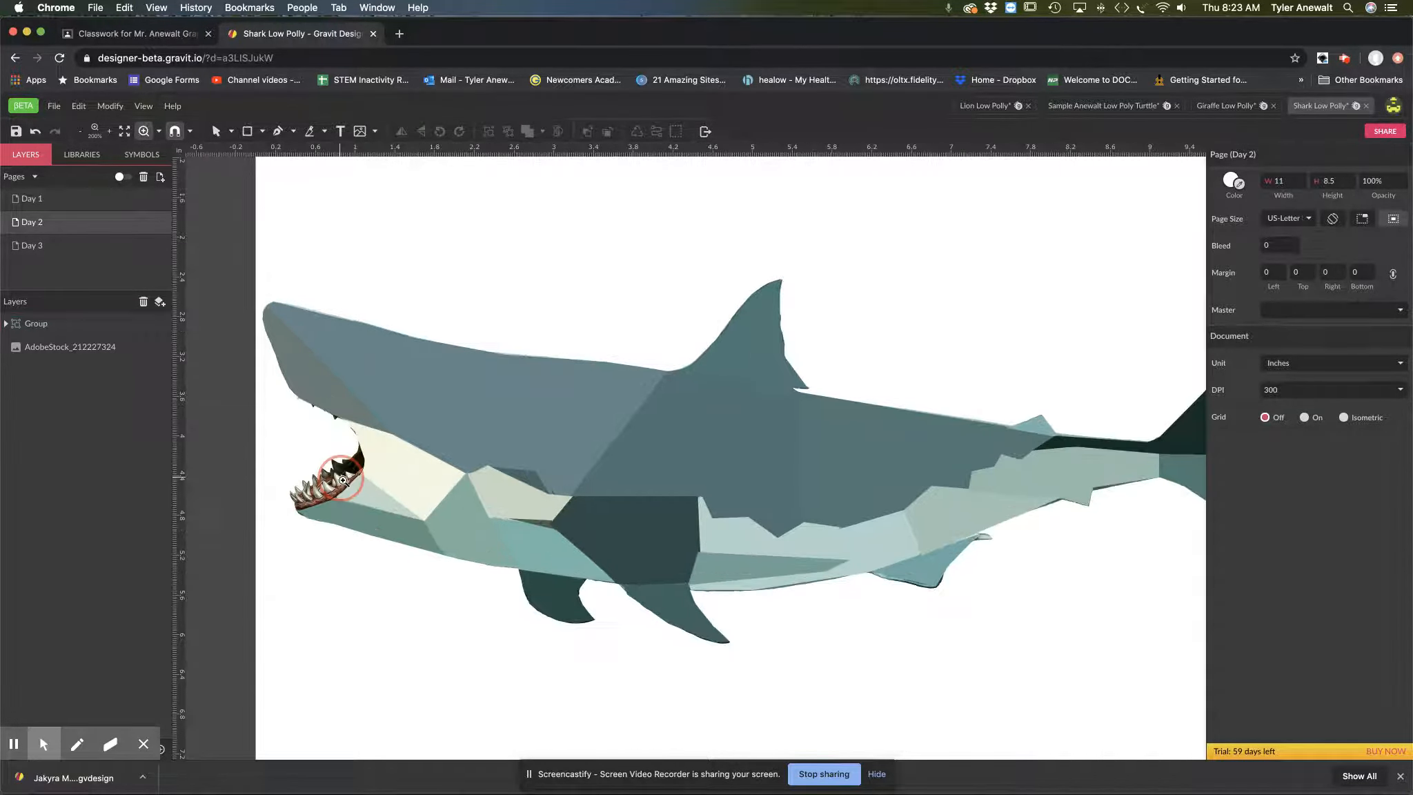
left_click_drag(331, 434, 438, 495)
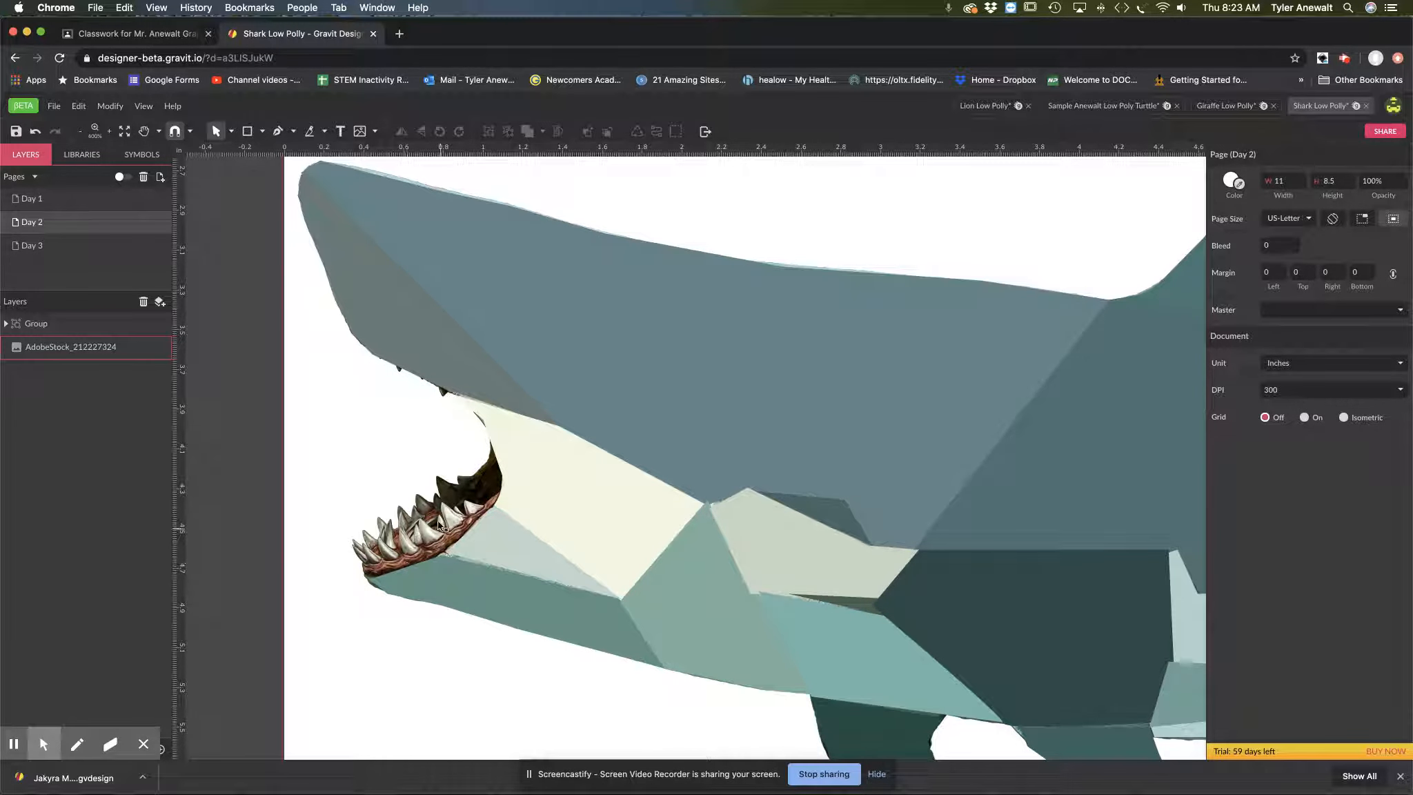
left_click(43, 246)
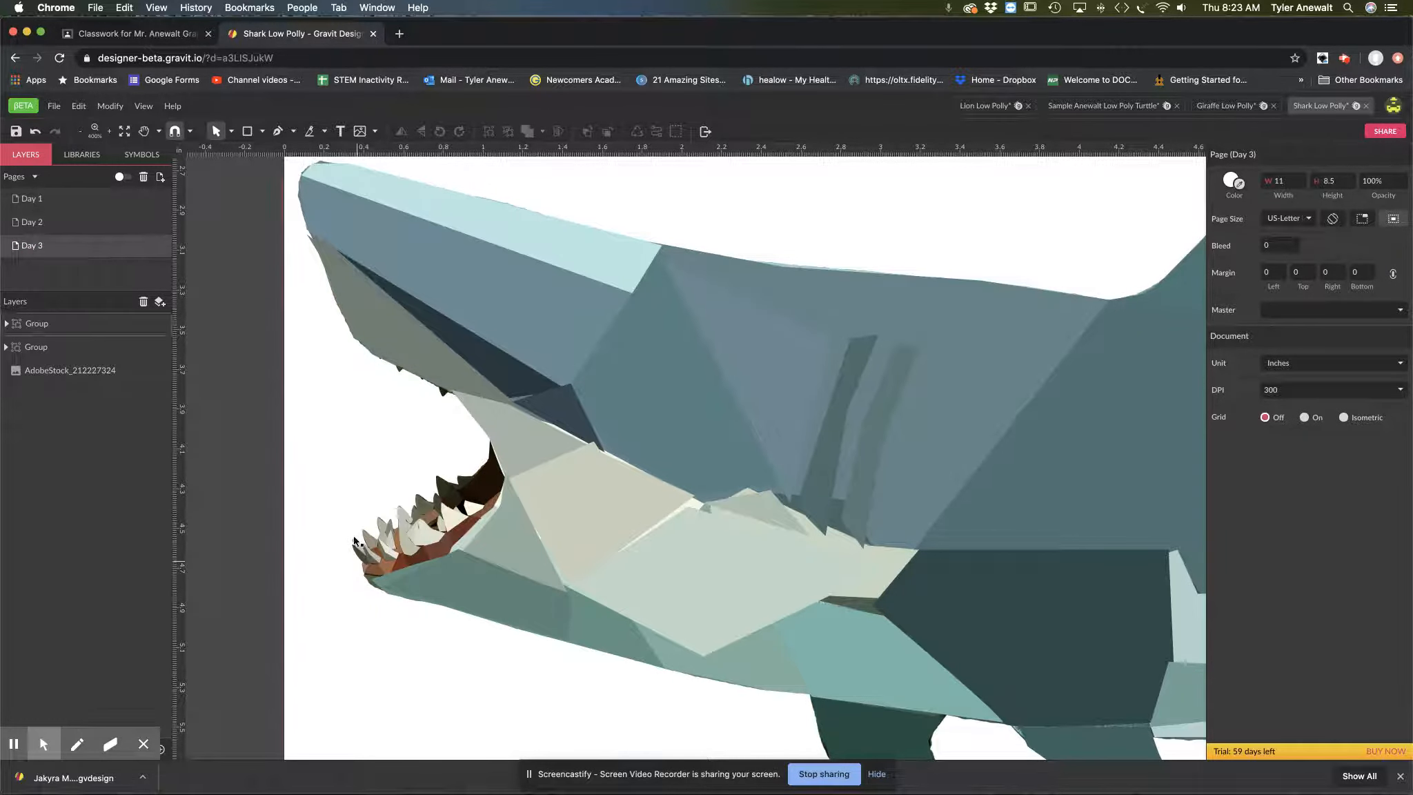
Step: Examine the shark's teeth and mouth shapes up close on the Day 3 page, then check the overall body
scroll(397, 491, "up", 5)
left_click_drag(425, 615, 484, 474)
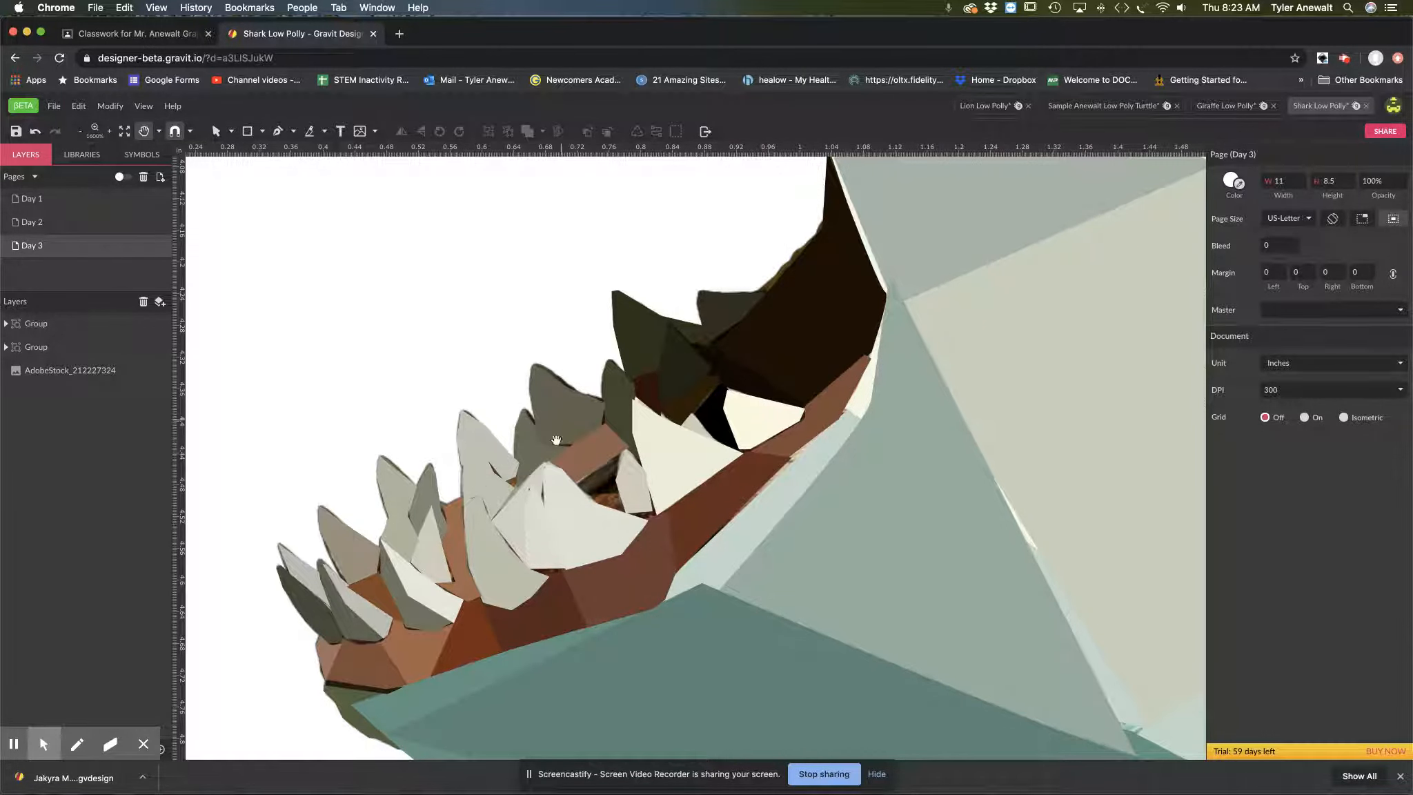
scroll(636, 487, "down", 5)
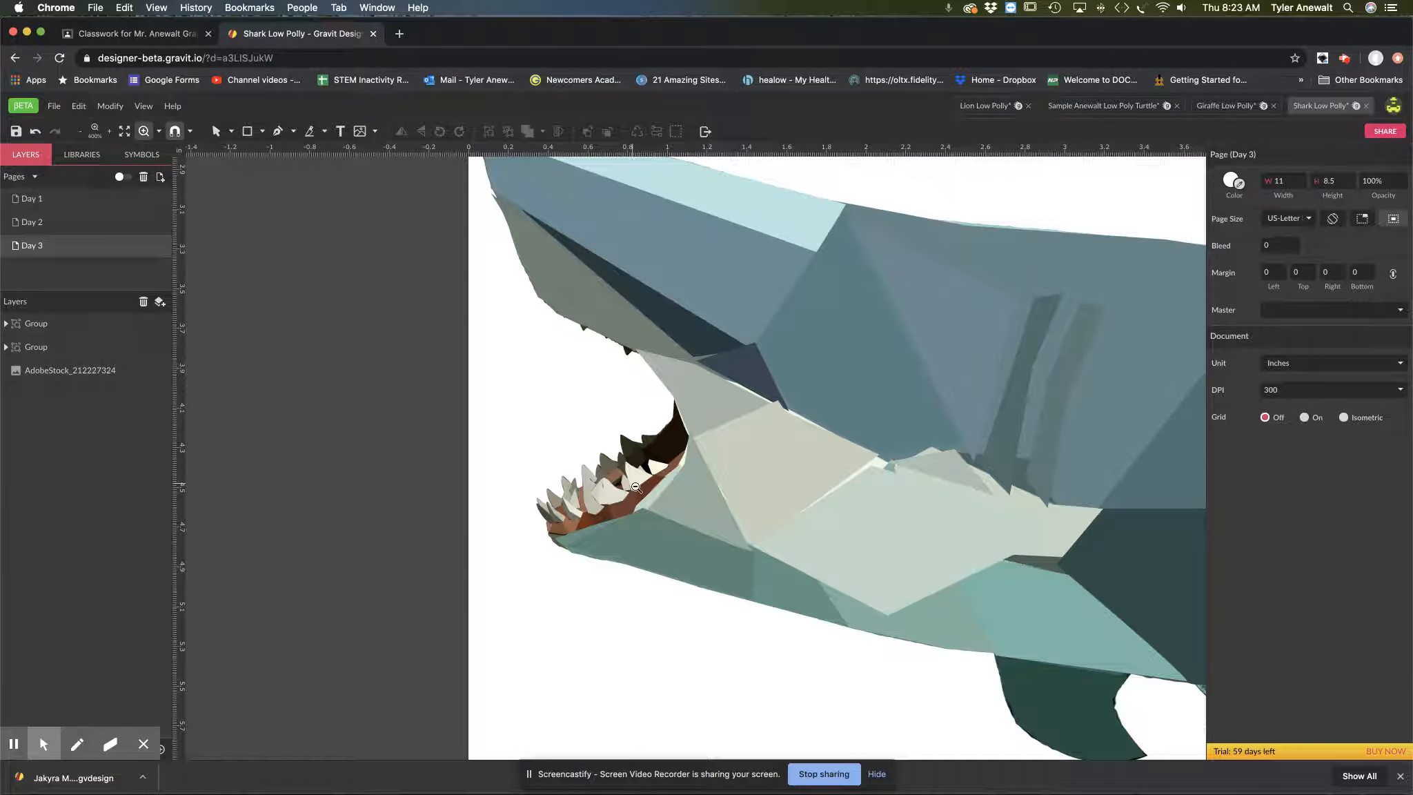
scroll(667, 448, "down", 1)
left_click_drag(807, 448, 572, 433)
key("z")
left_click_drag(859, 446, 766, 448)
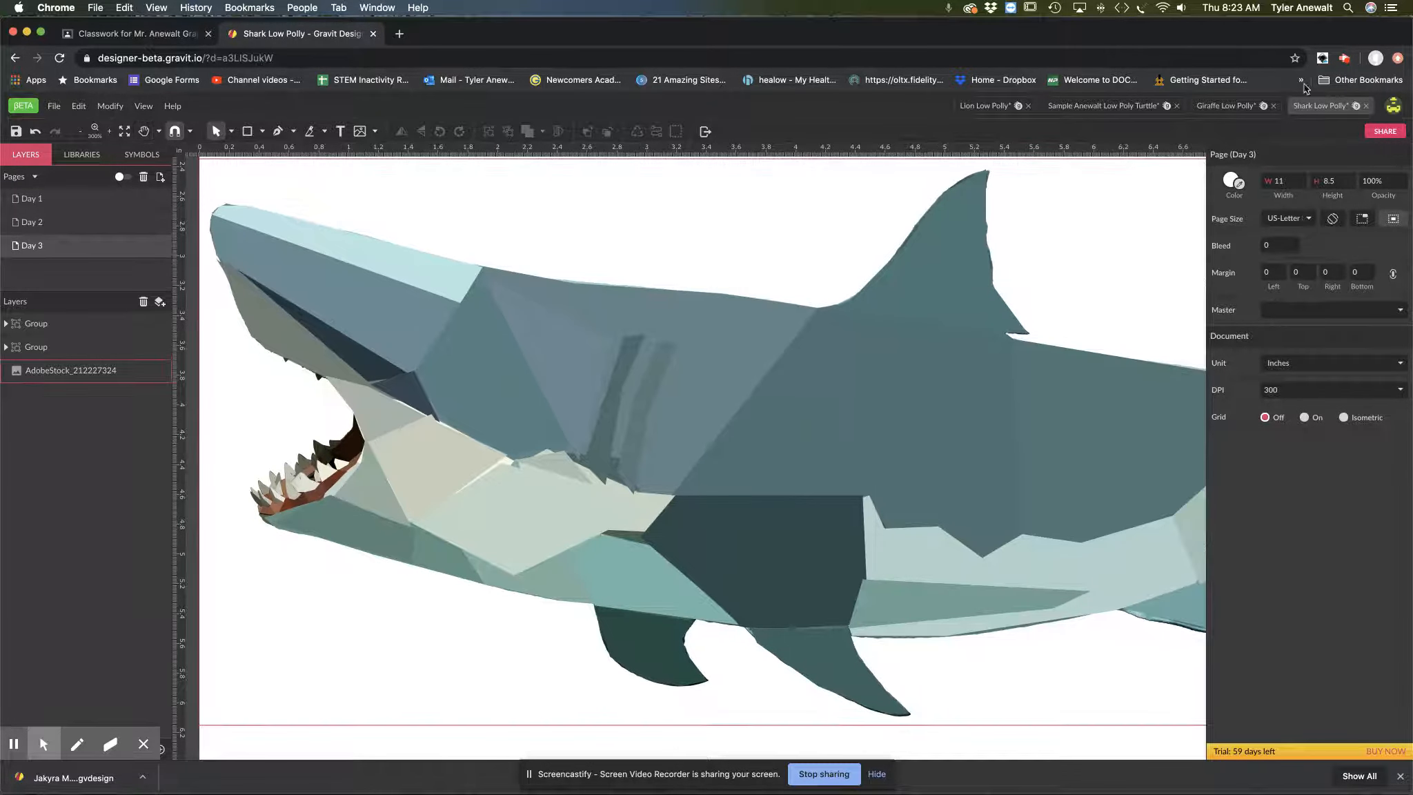
Step: Open the Giraffe Low Polly design and compare the muzzle with the SMALL SHAPES layer shown and hidden
left_click(1229, 106)
left_click(751, 417)
left_click_drag(750, 419, 718, 423)
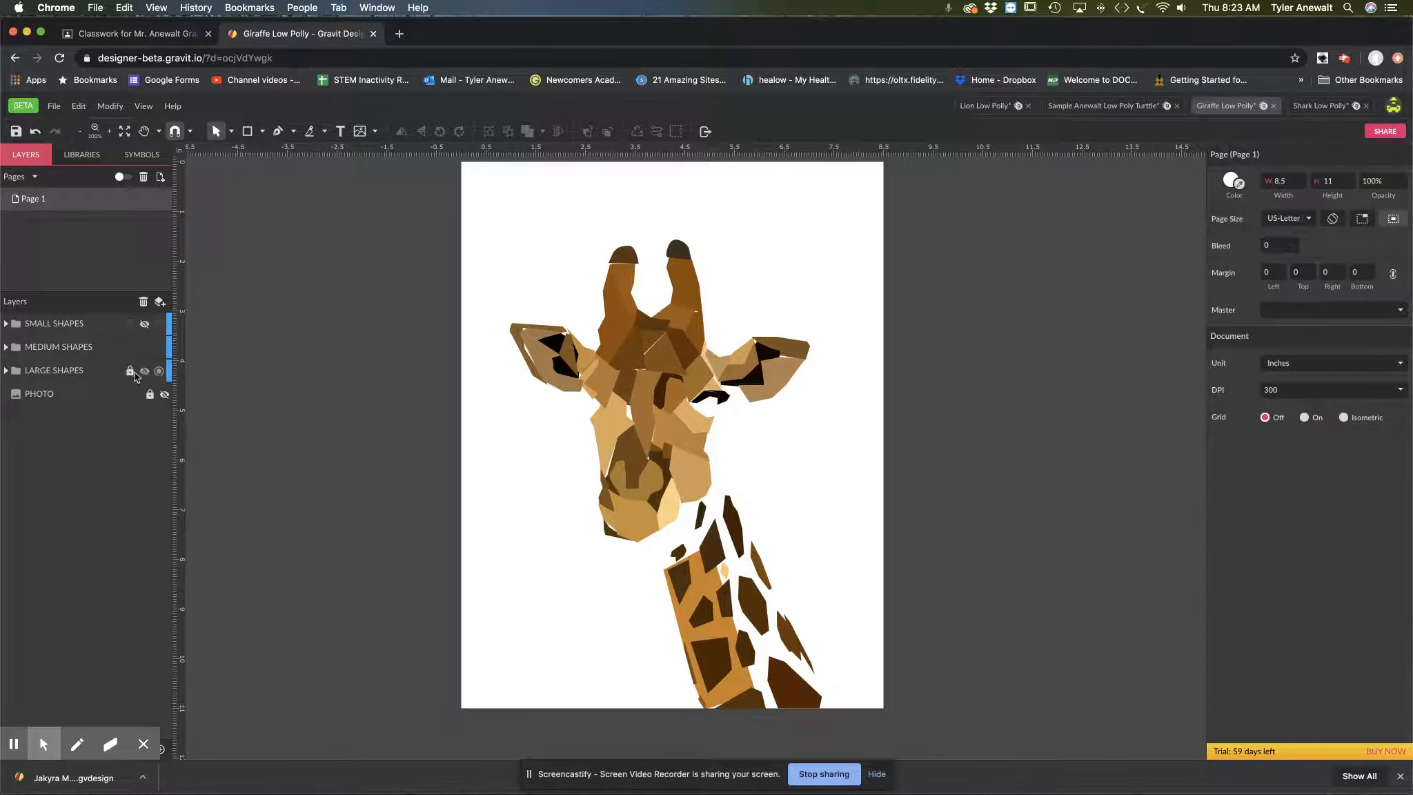
left_click(145, 324)
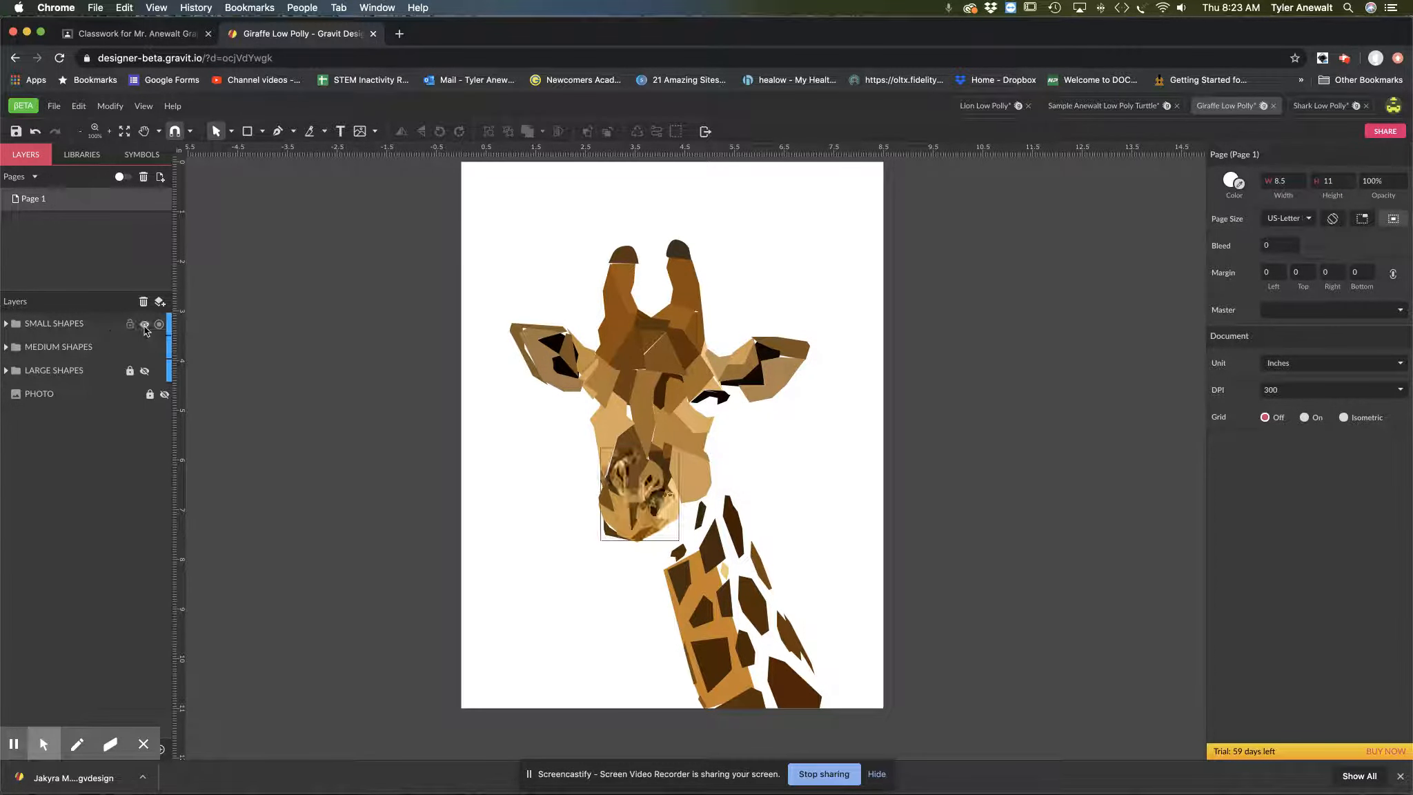
key("z")
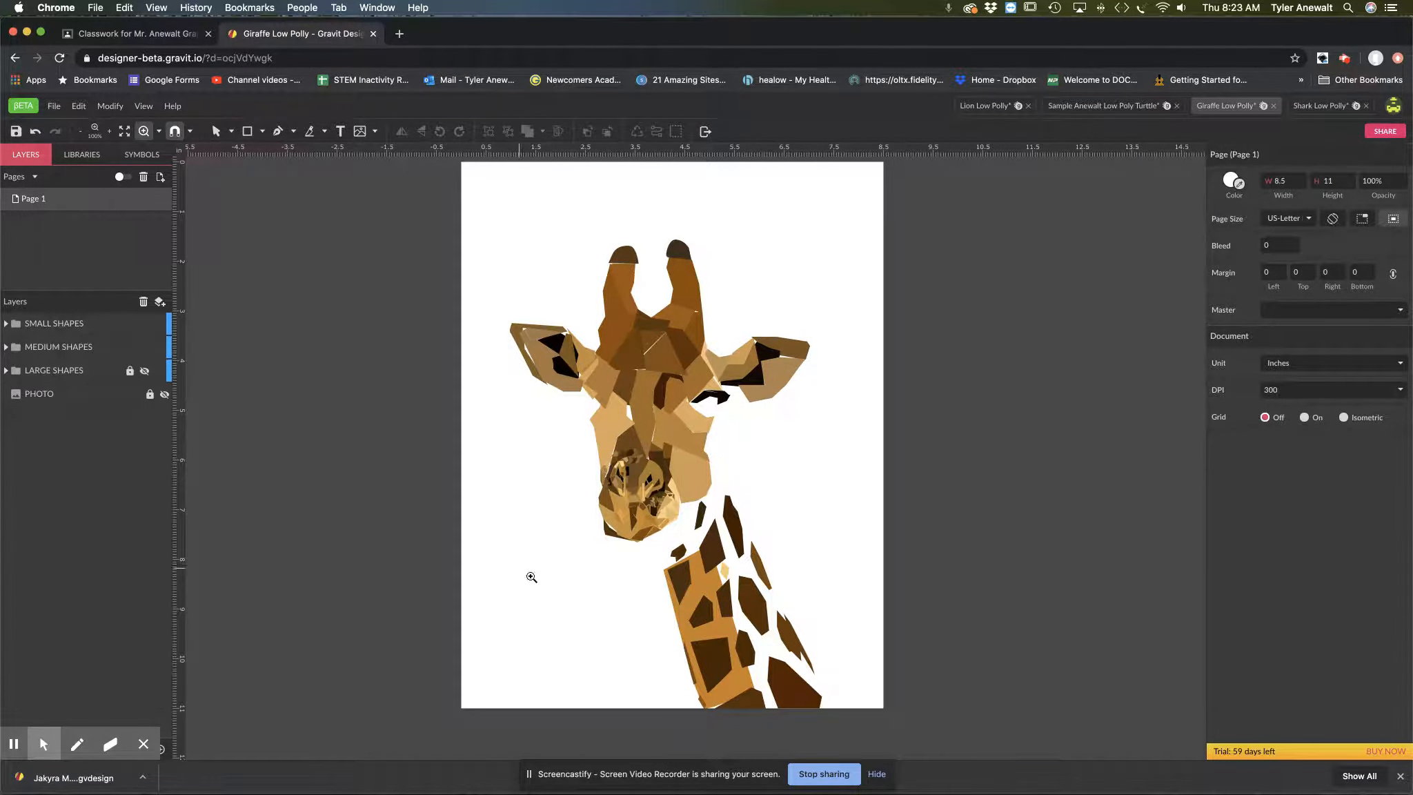
left_click(658, 510)
key("v")
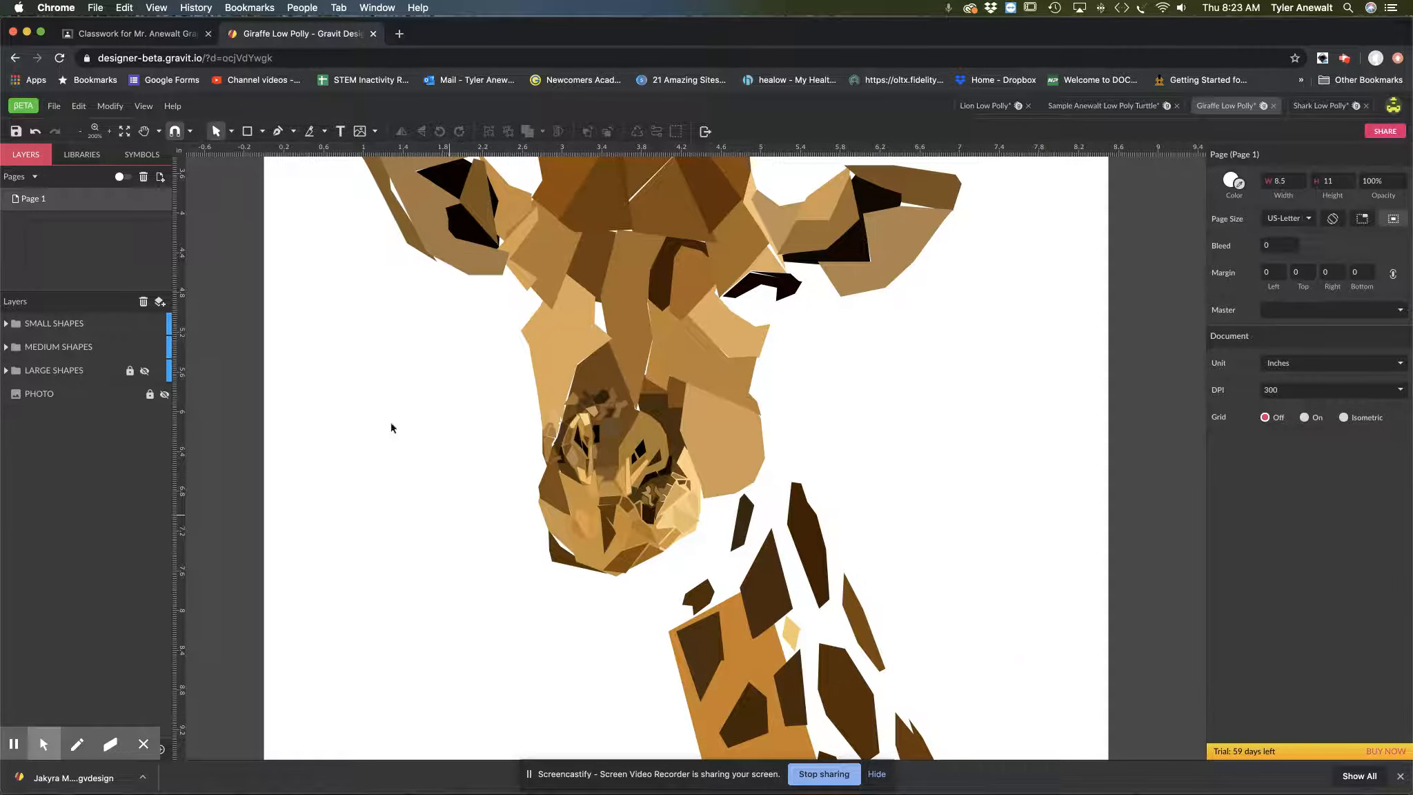
left_click(144, 323)
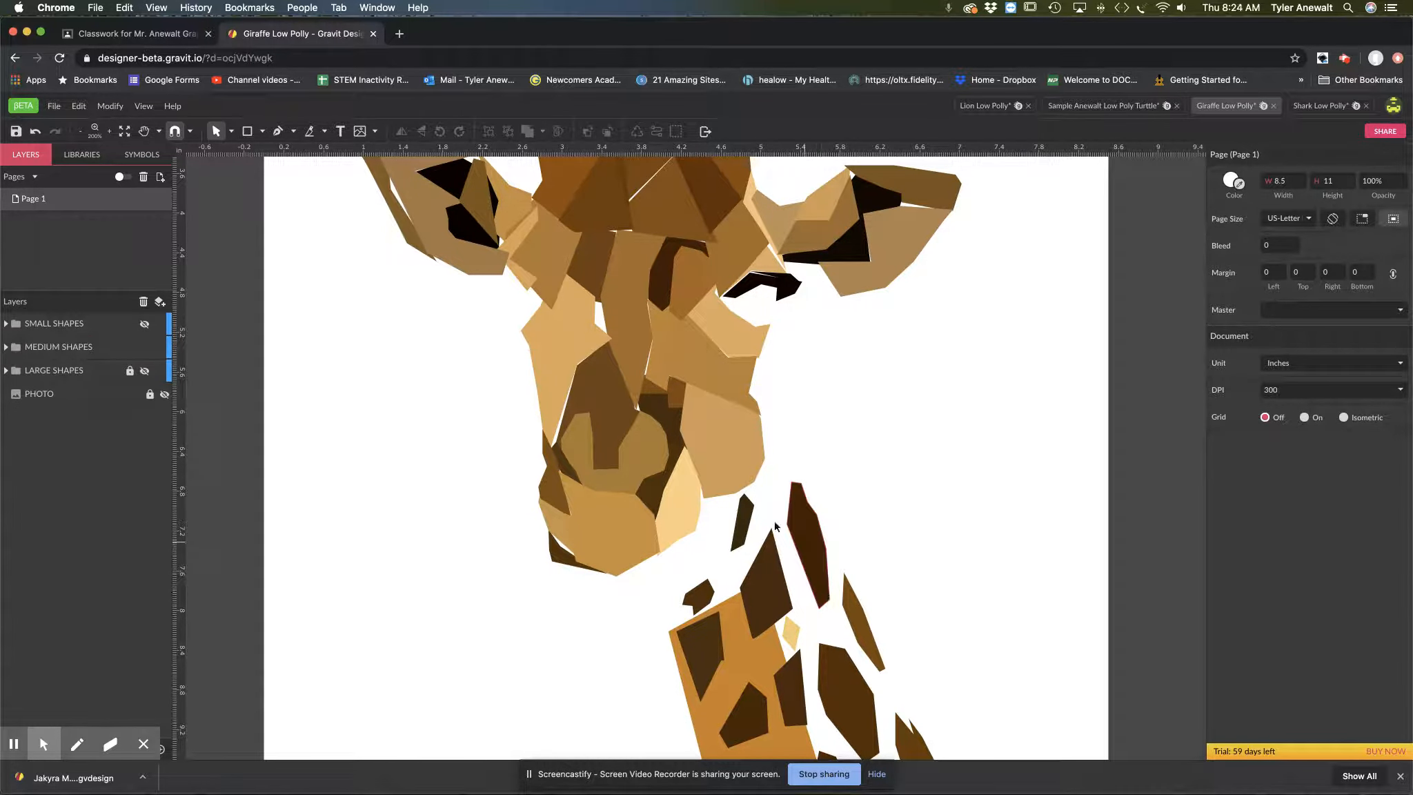
Step: Compare the giraffe's face and neck with the LARGE SHAPES layer shown and hidden, leaving that layer hidden
left_click(145, 370)
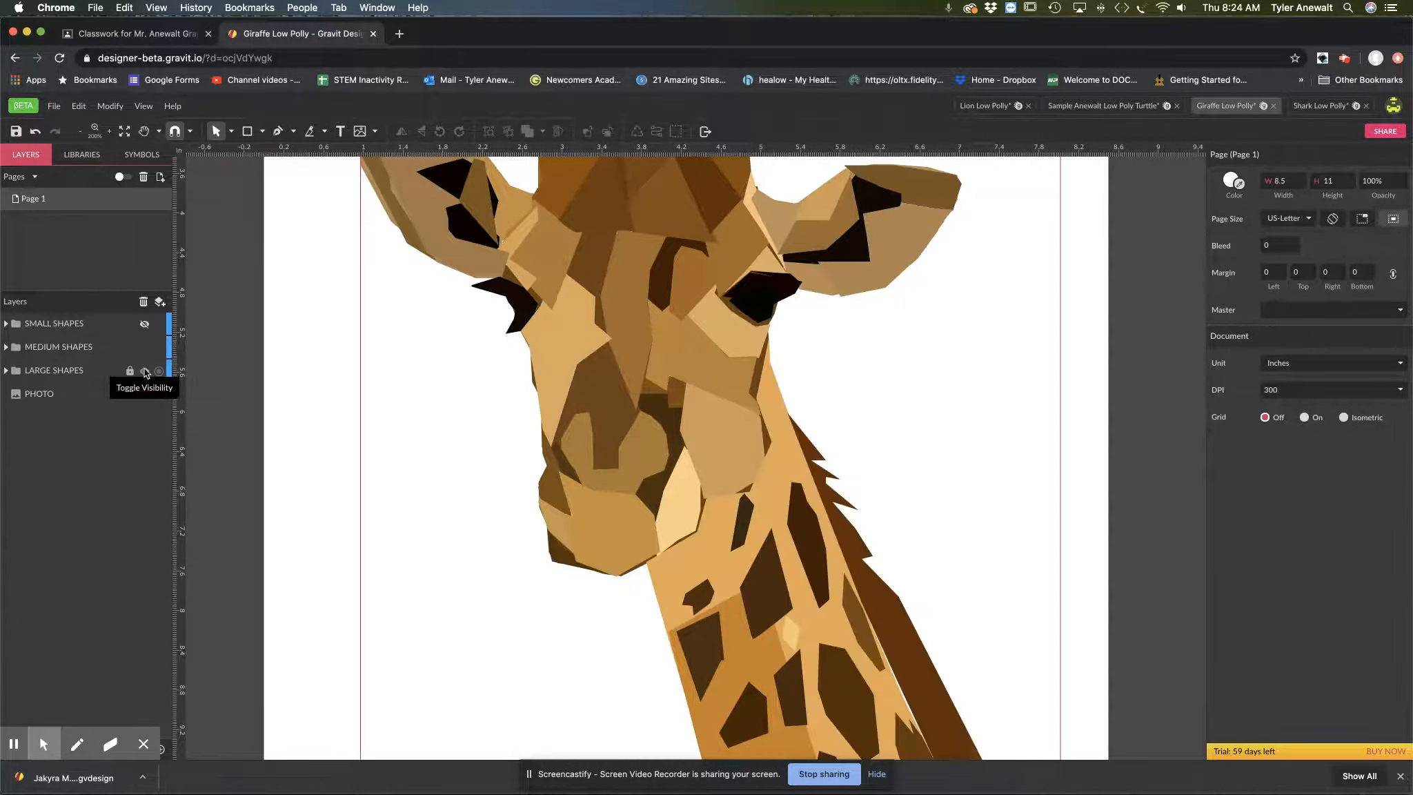
left_click(145, 371)
left_click(144, 370)
left_click(145, 370)
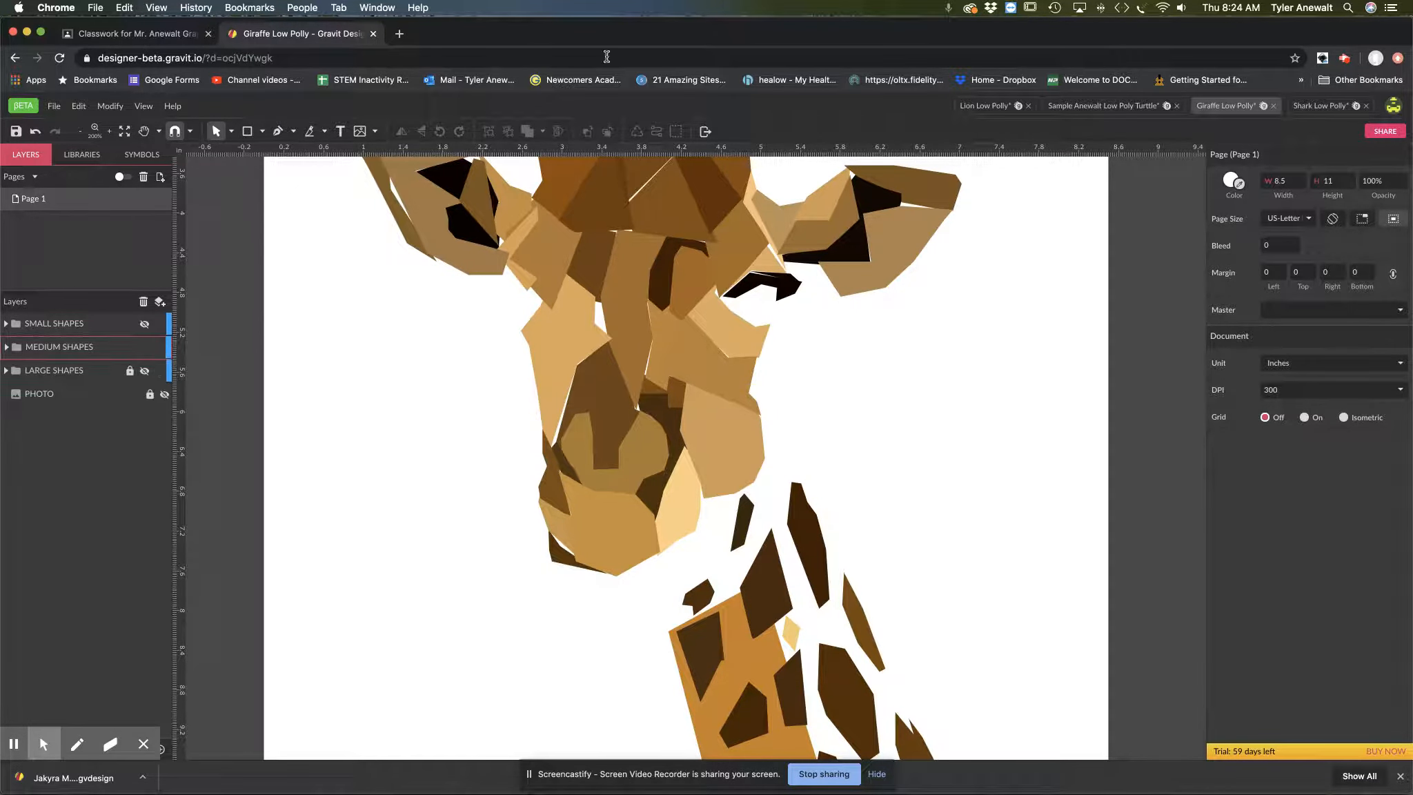
Step: Return to the turtle design and trace a closed seven-point straight-edged path over the shoulder above the front flipper, about 1.15 by 1.31 in
left_click(1106, 106)
left_click_drag(535, 347, 594, 420)
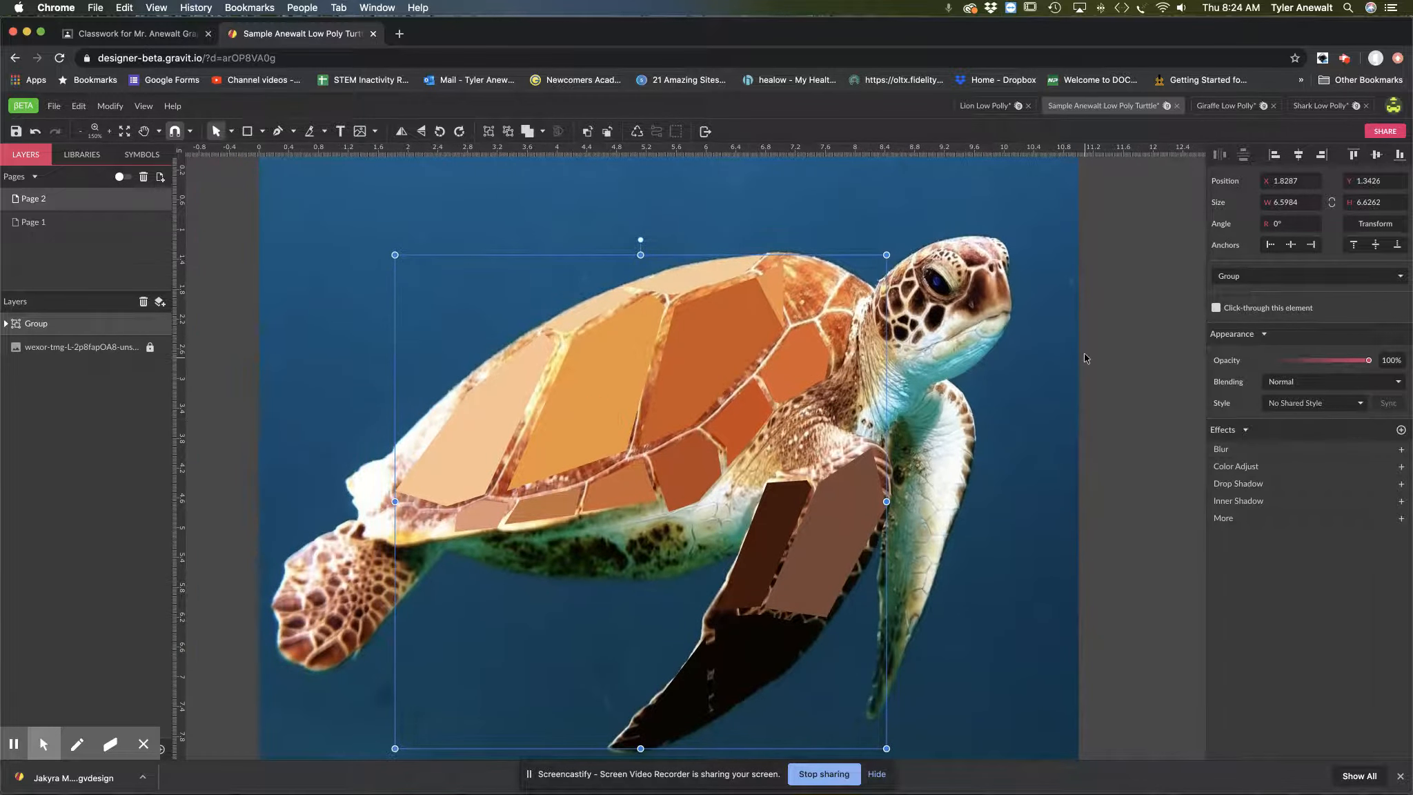
left_click(1103, 358)
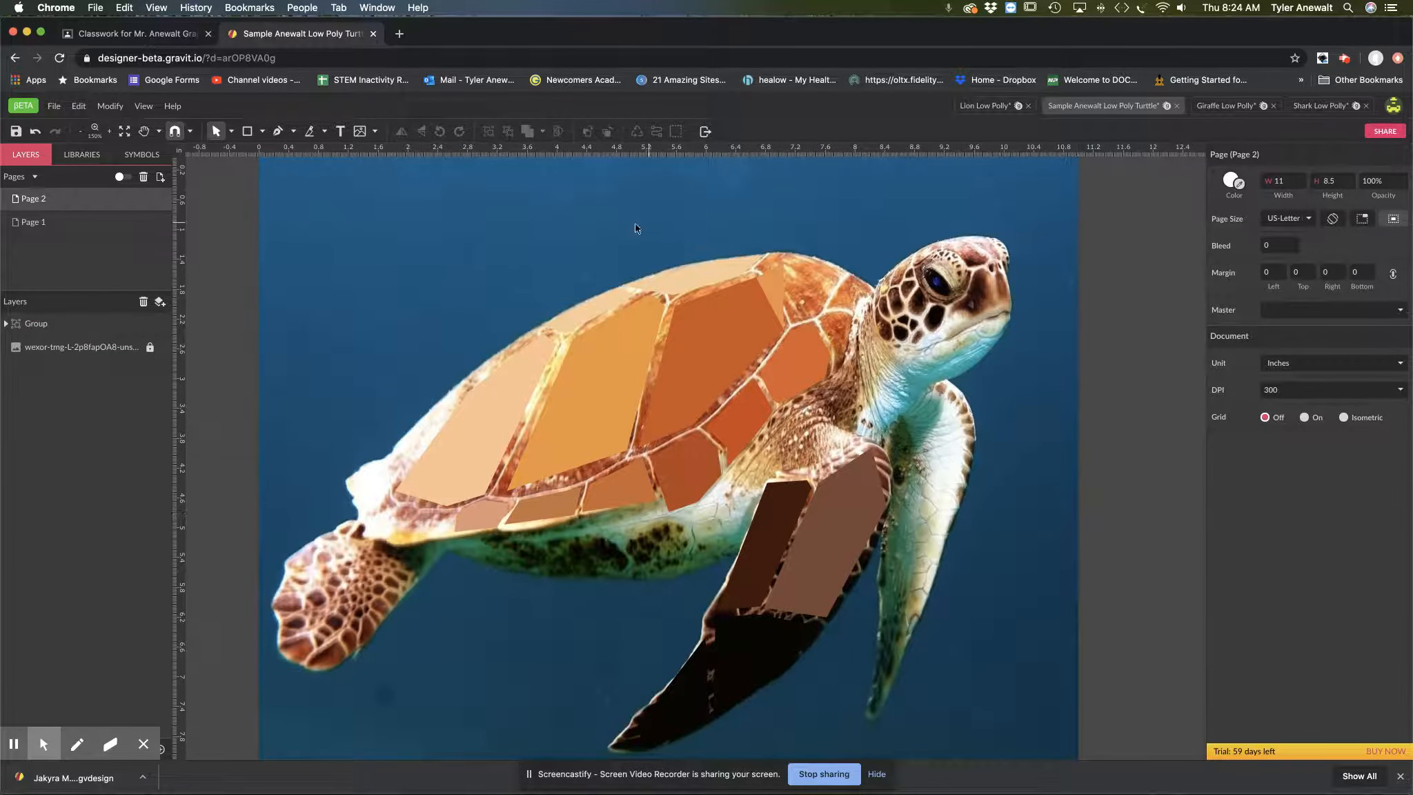
left_click(278, 131)
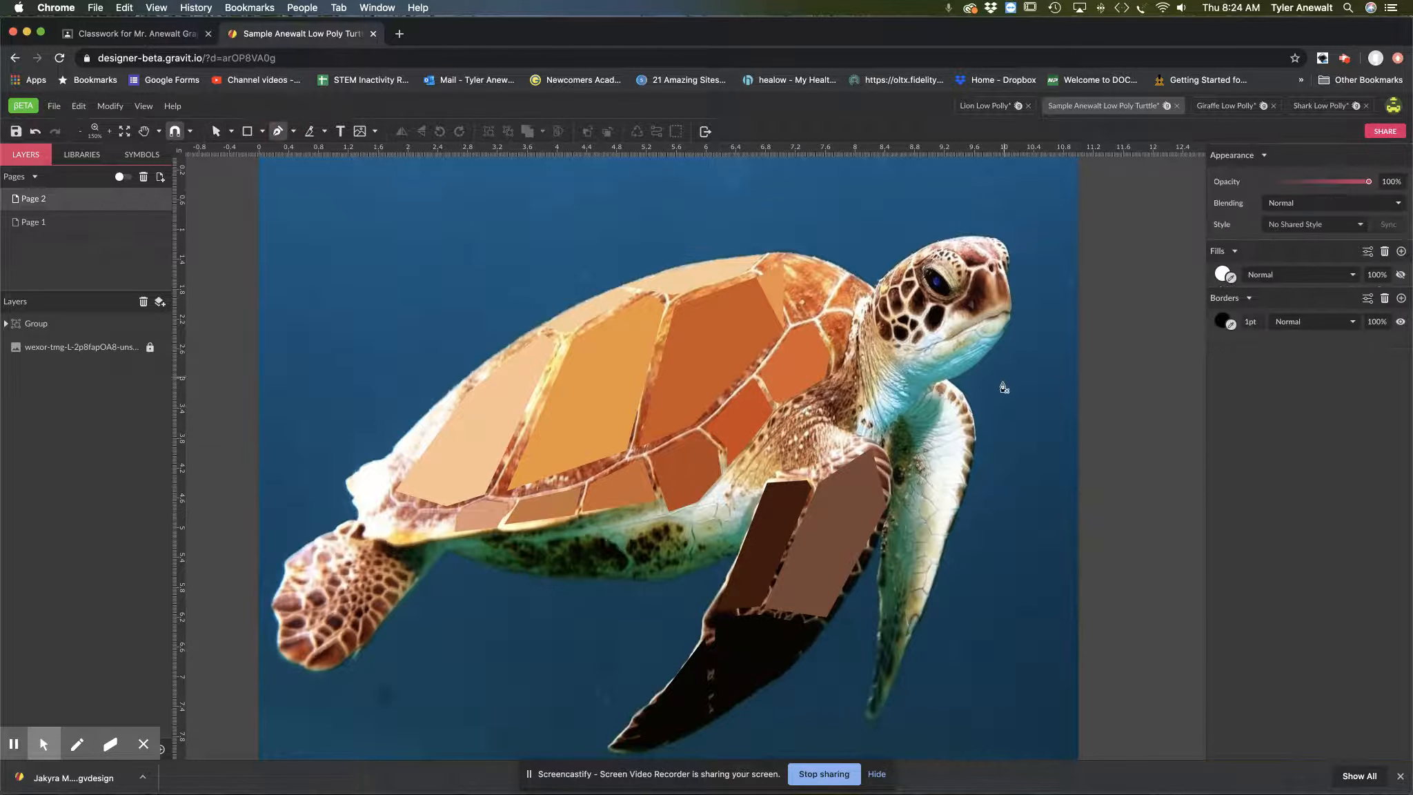
left_click(279, 131)
left_click(845, 376)
left_click(793, 404)
left_click(771, 472)
left_click(814, 472)
left_click(856, 441)
left_click(825, 425)
left_click(845, 414)
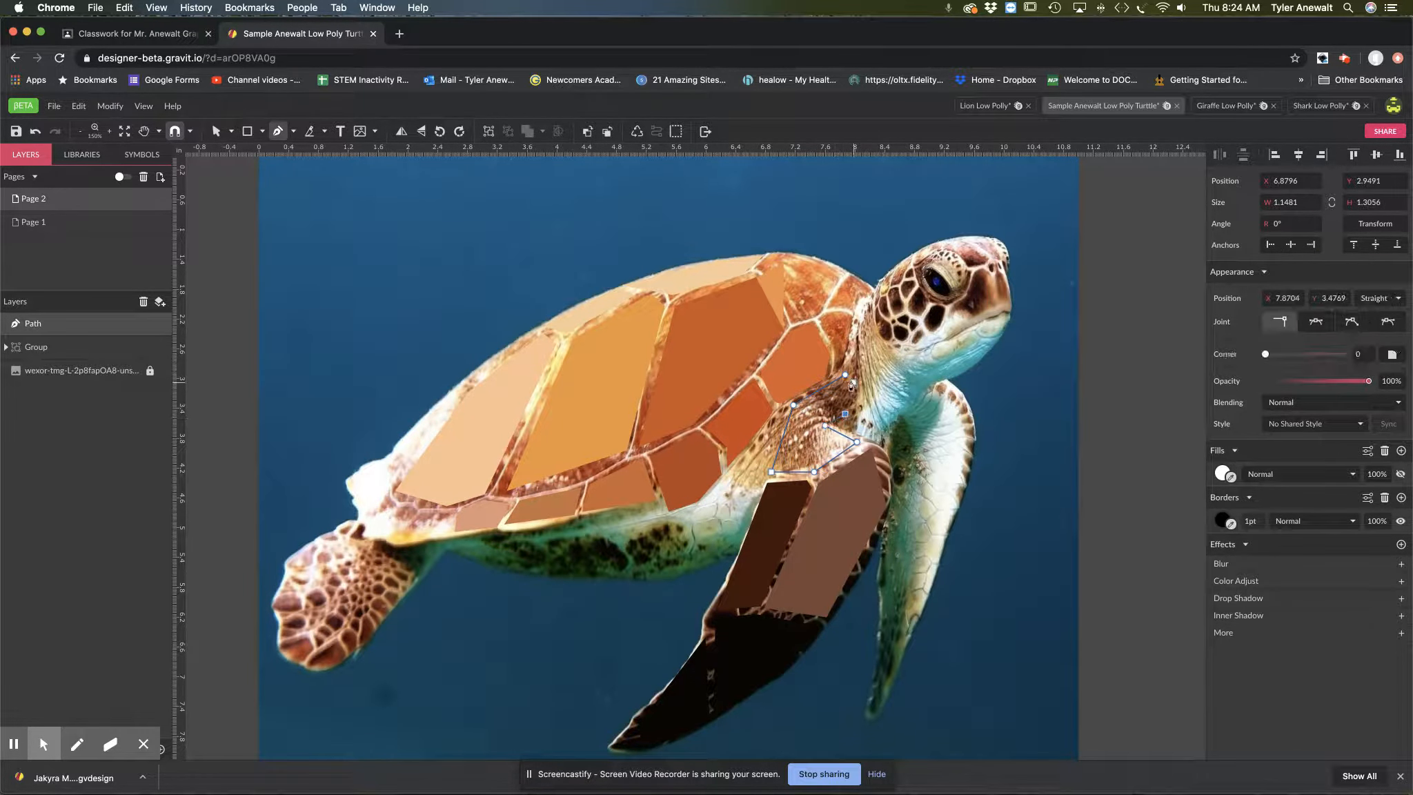
left_click(845, 375)
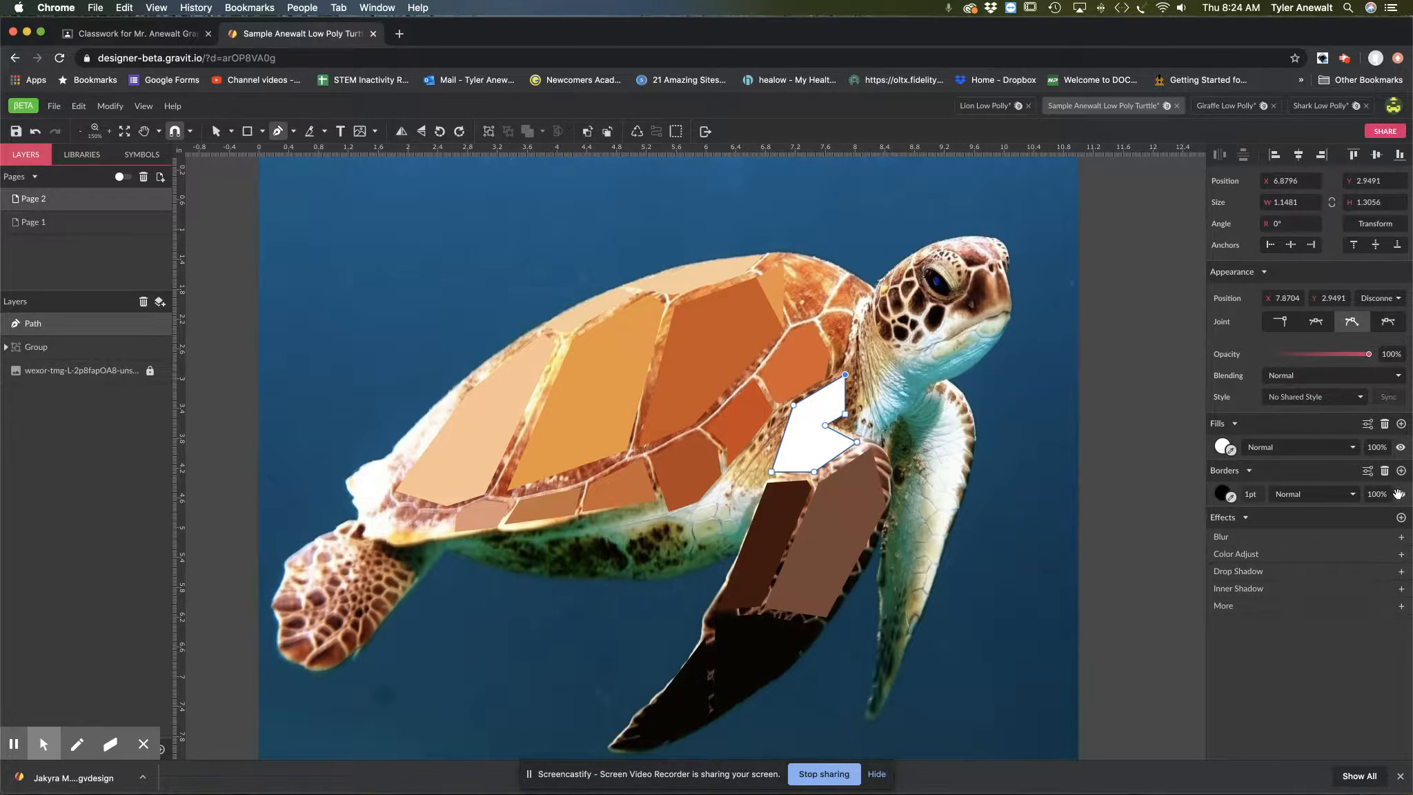
Step: Remove the shoulder path's border and fill it with the brown sampled from the turtle's shoulder in the photo
left_click(1384, 472)
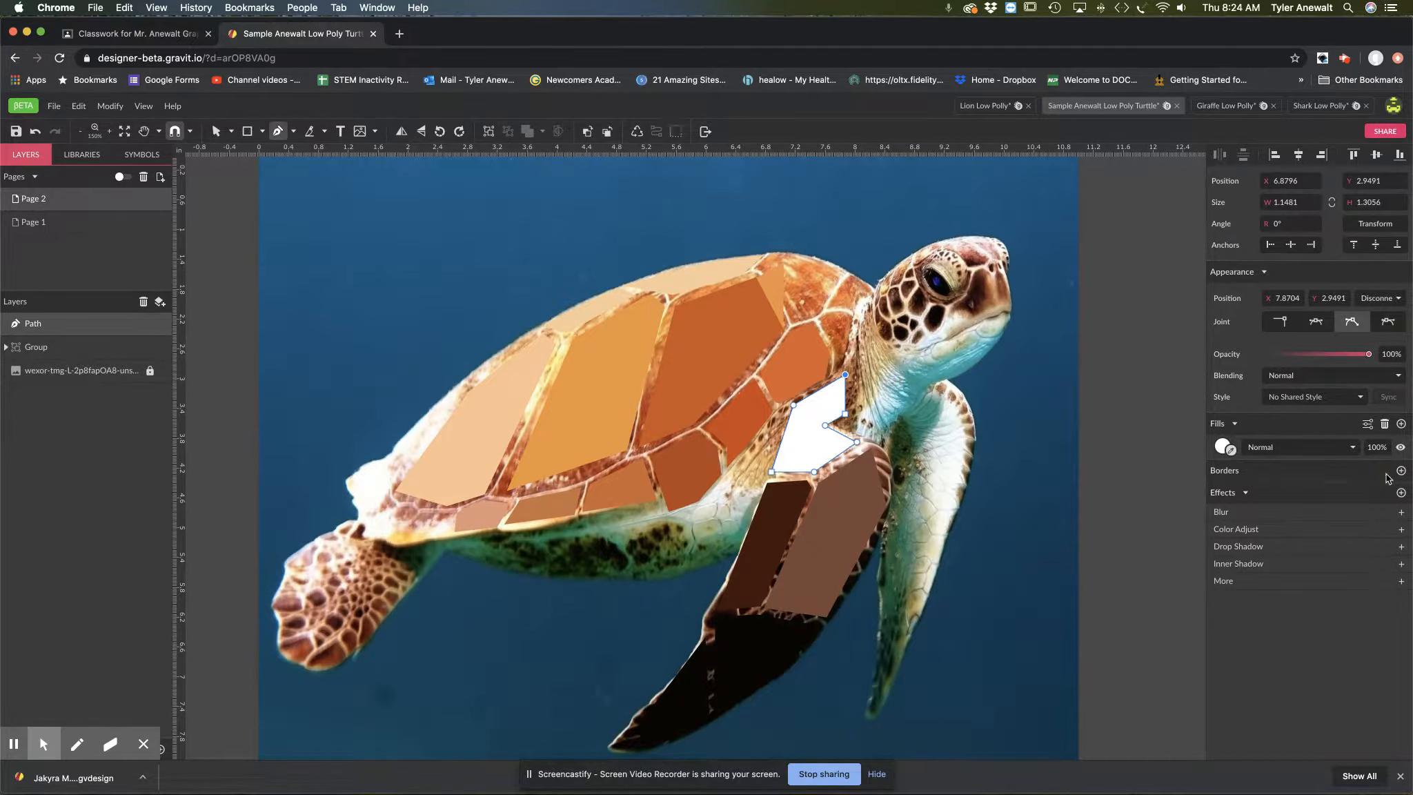
left_click(1401, 447)
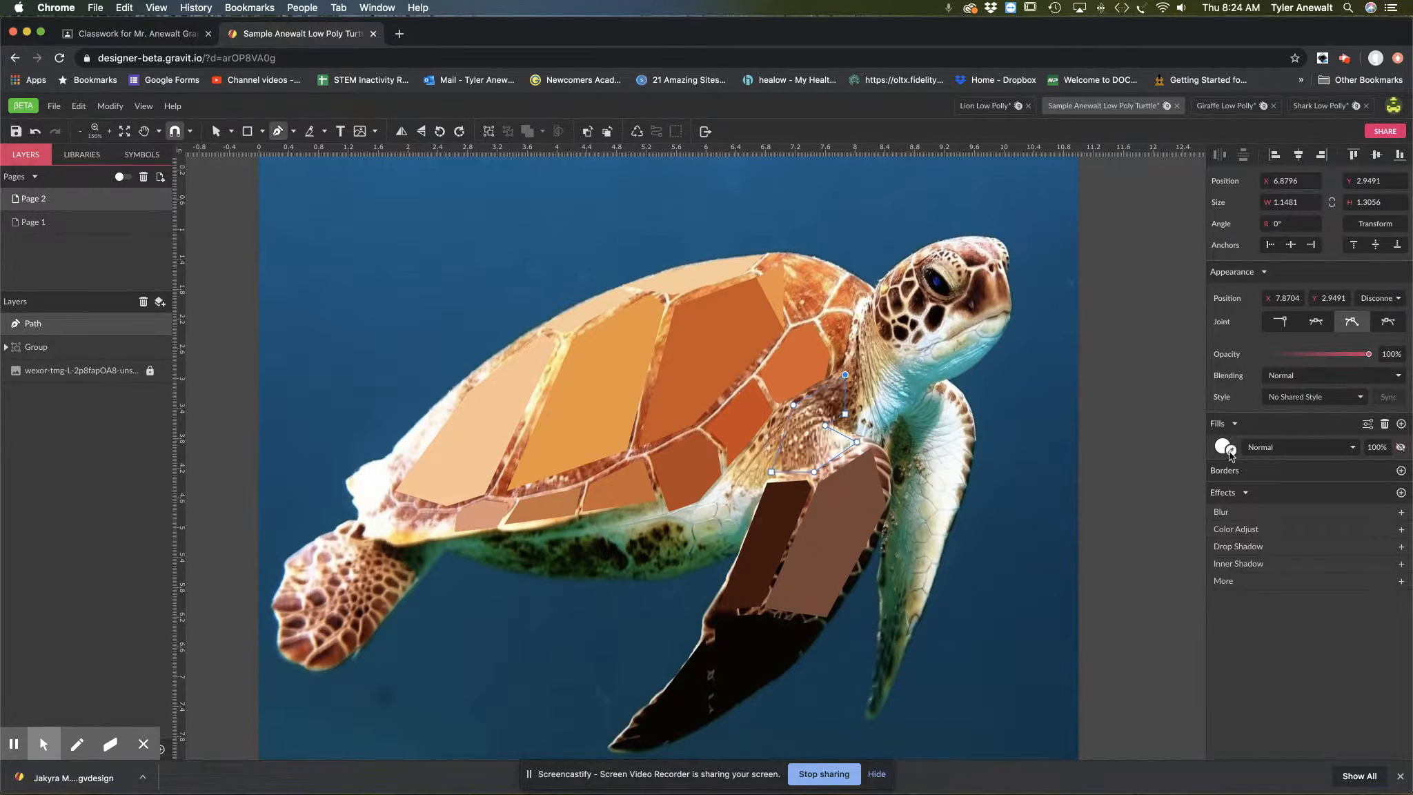
left_click(799, 419)
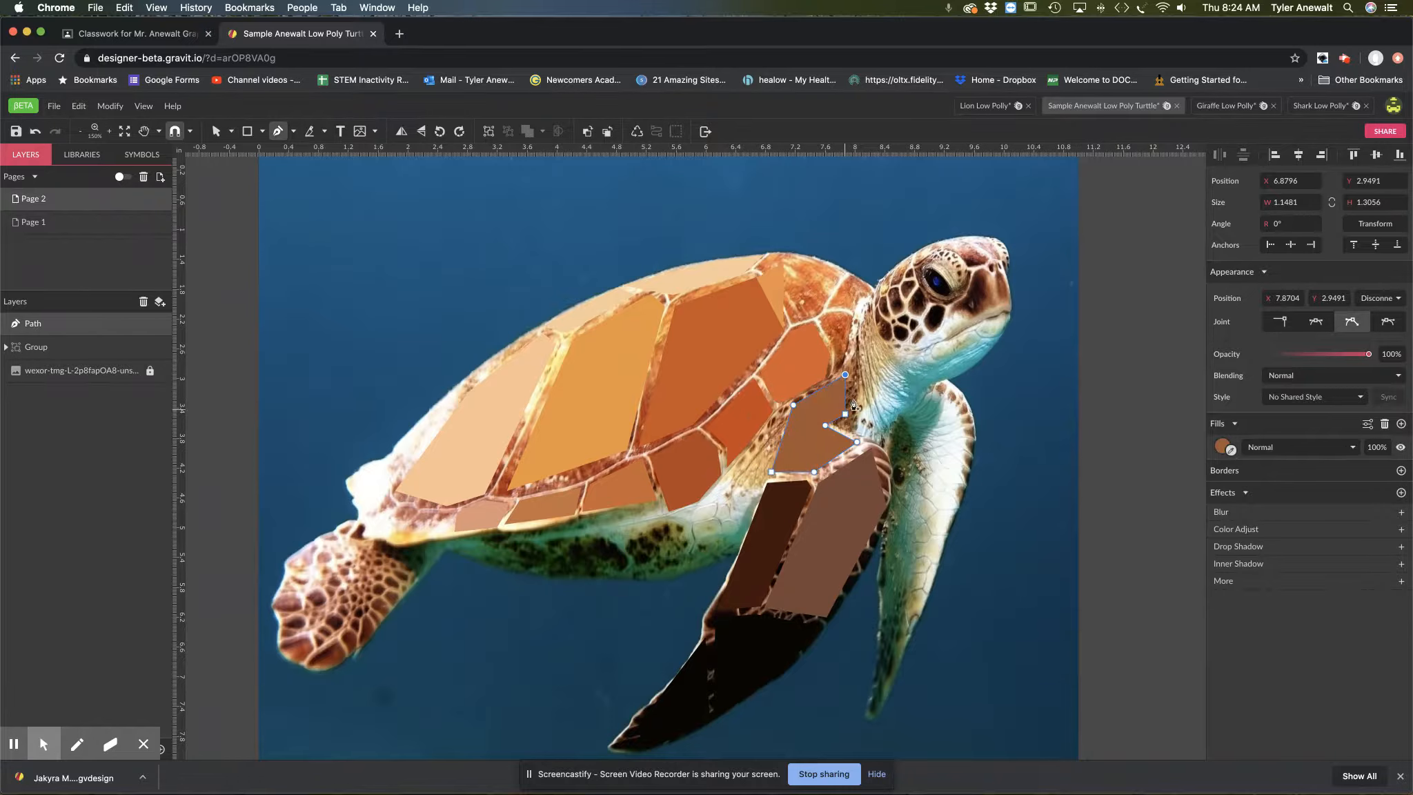